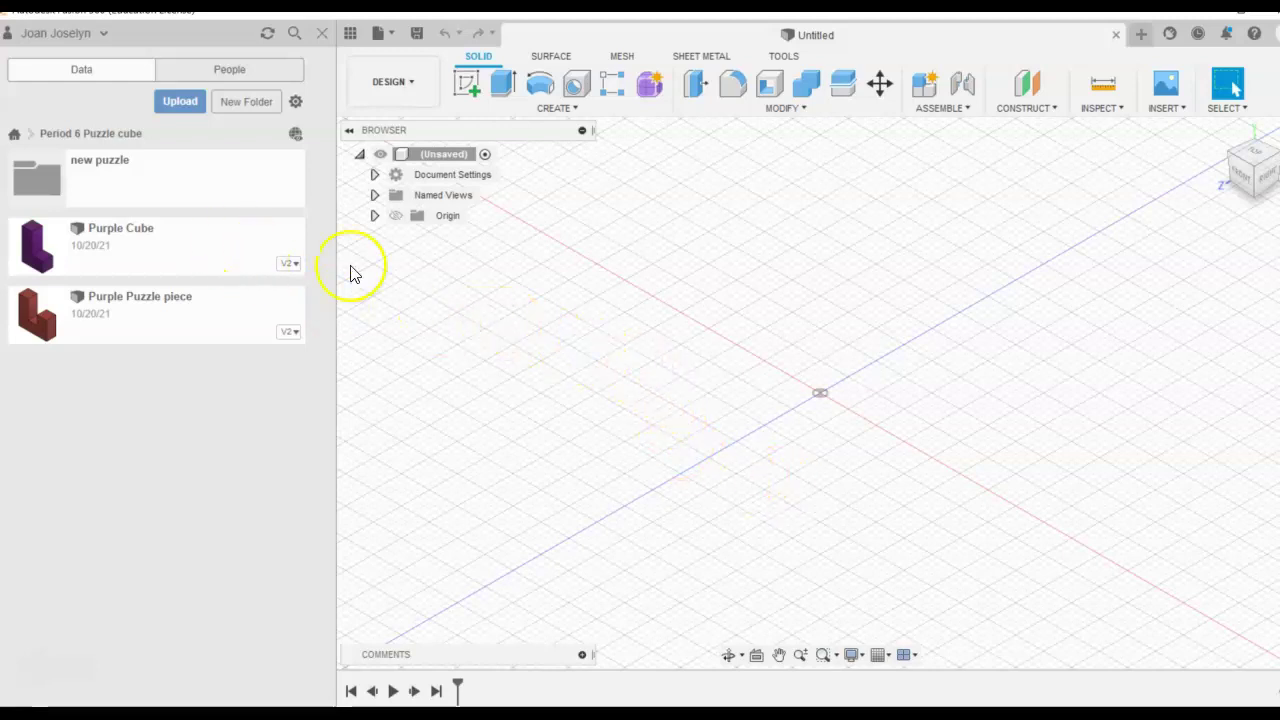
Browse All Projects, open the Period 6 Puzzle cube project, then close the Data Panel
left_click(14, 136)
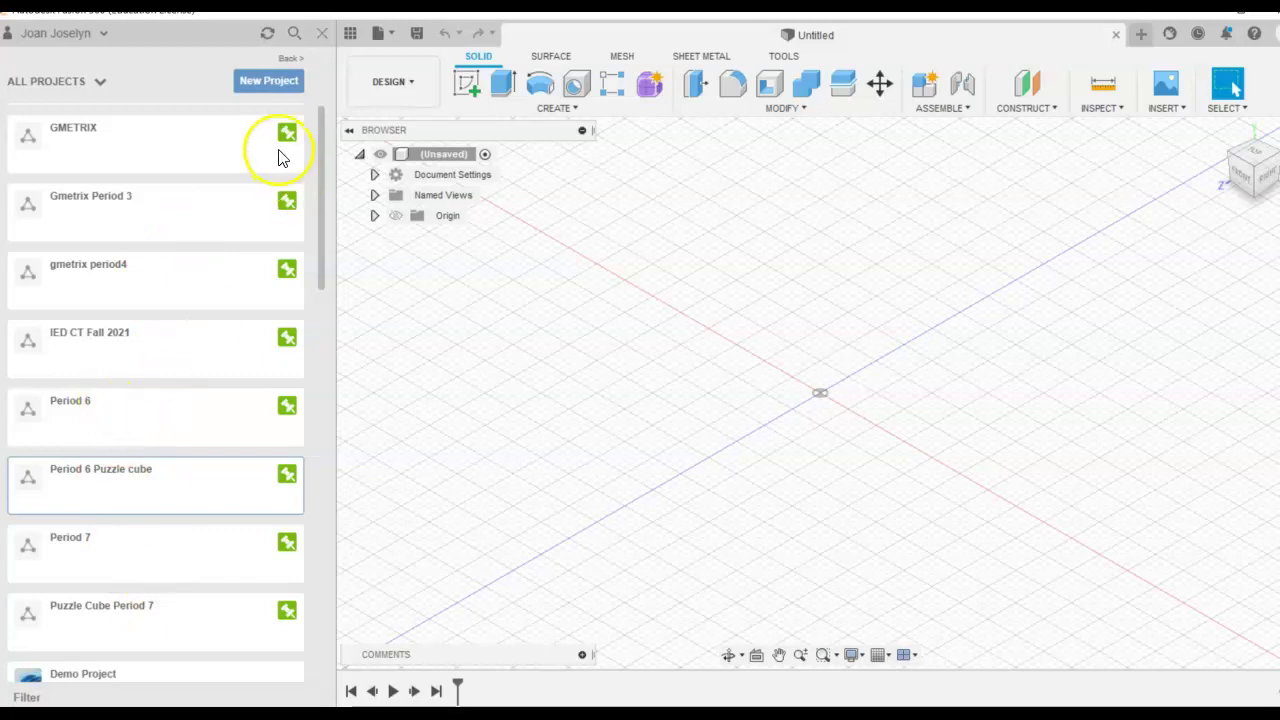
left_click(350, 33)
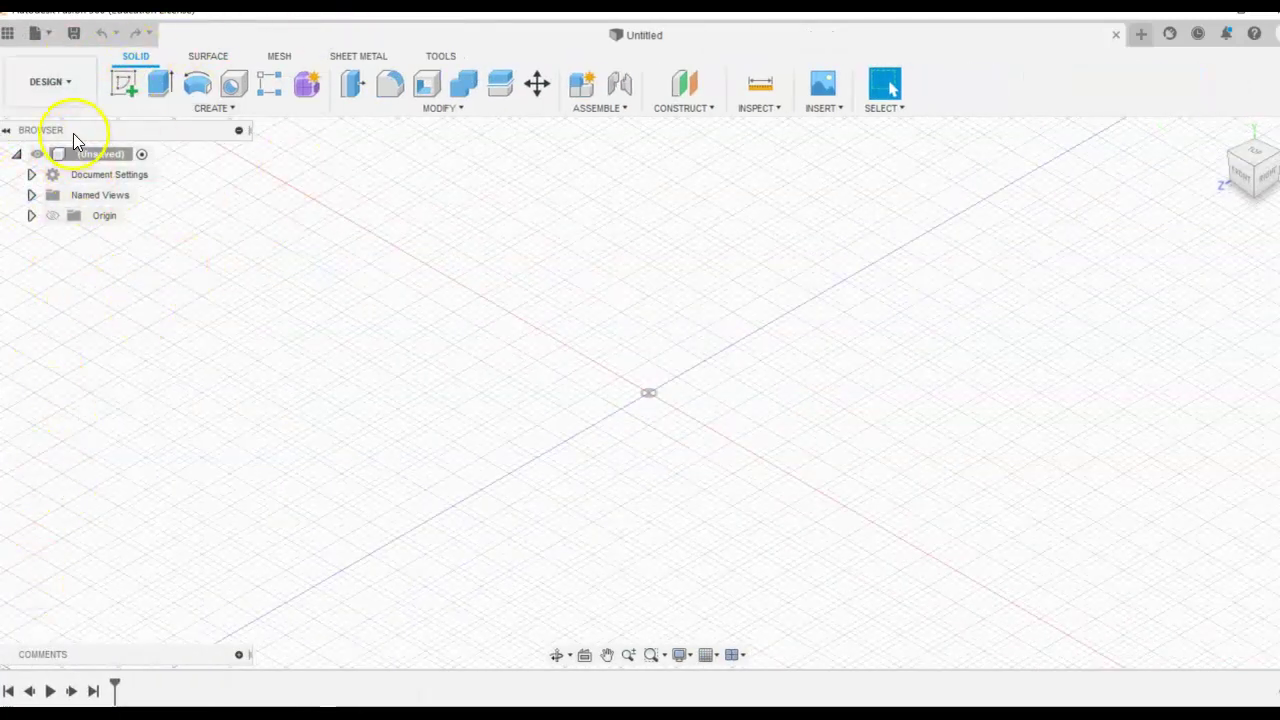
left_click(13, 35)
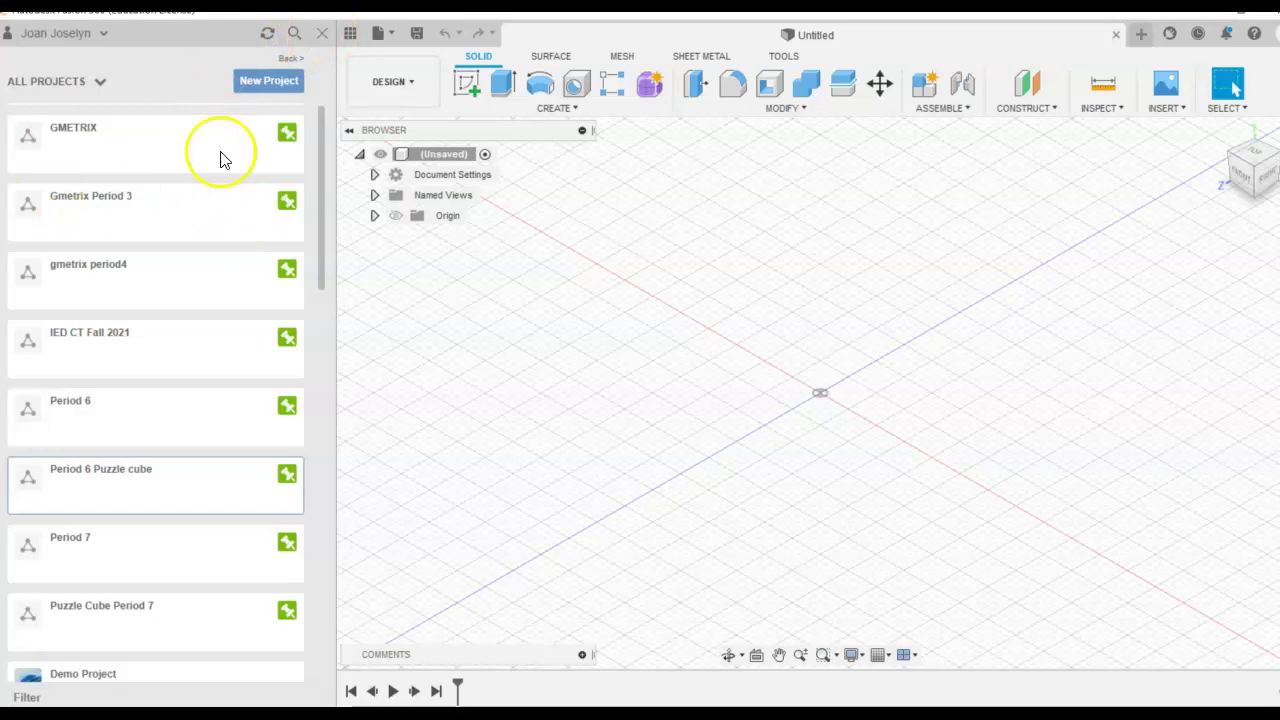
left_click(123, 477)
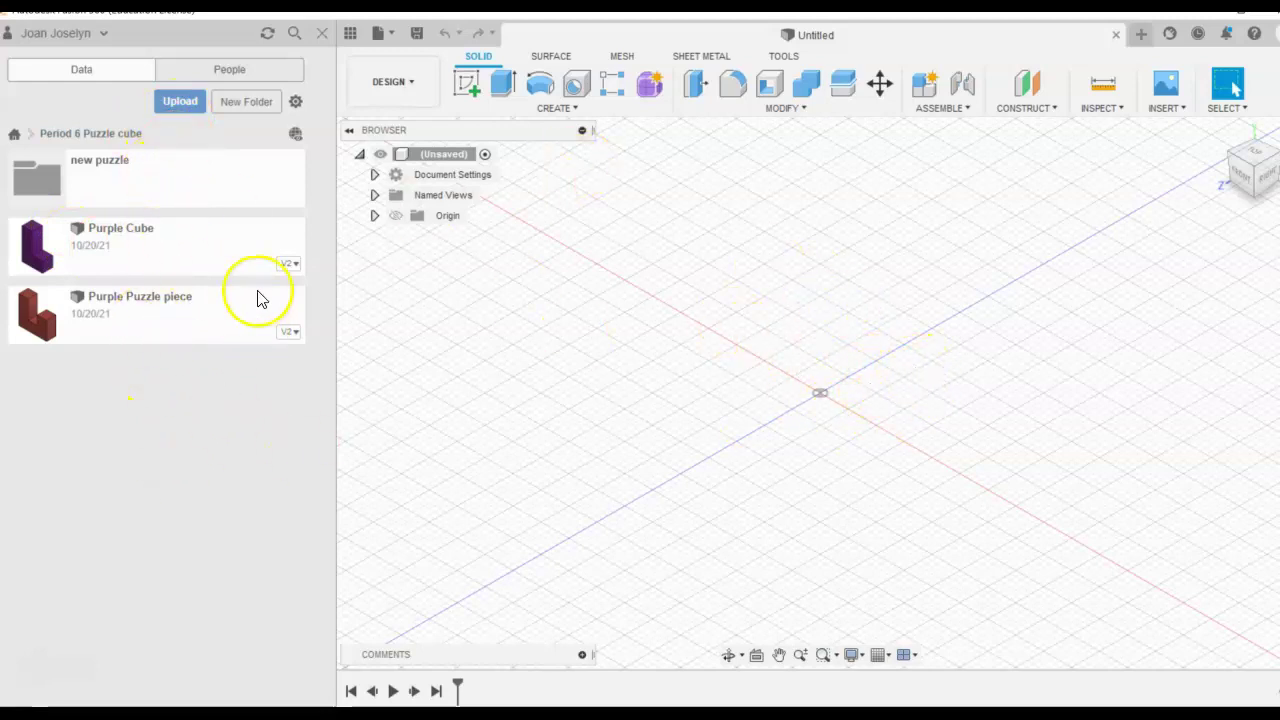
left_click(325, 36)
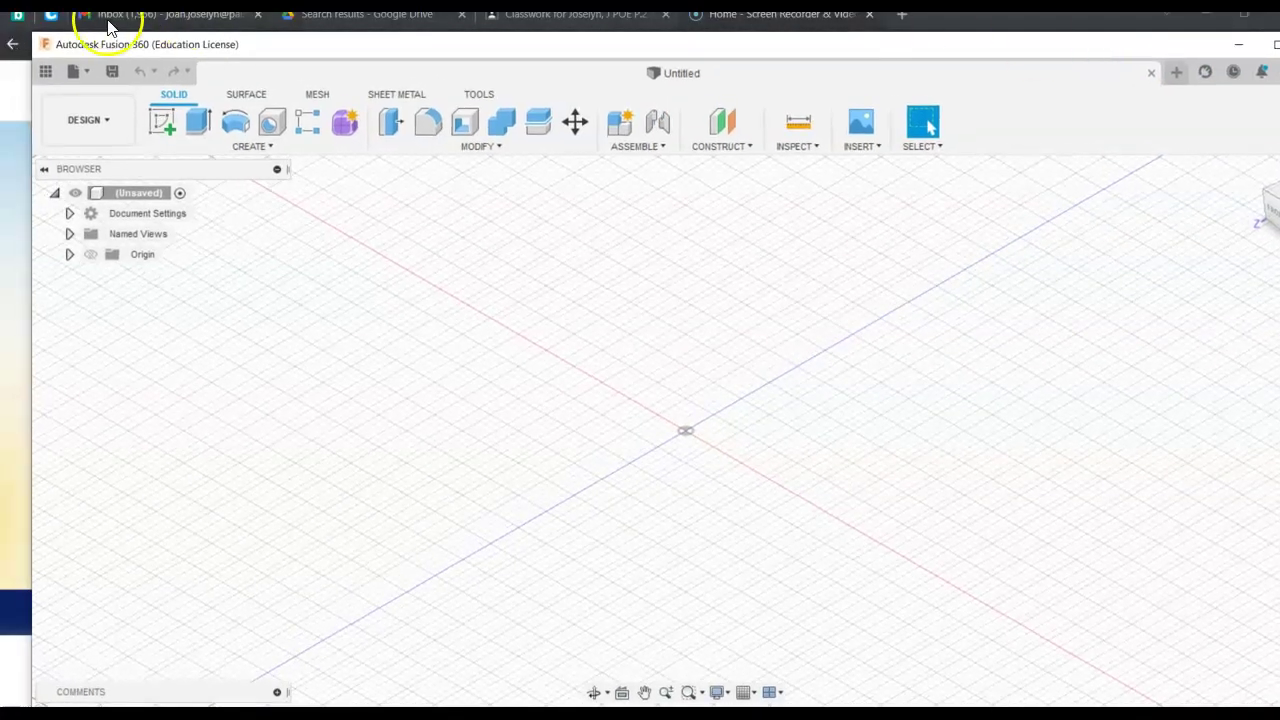
Minimize the browser and resize the Fusion 360 window to fill the screen
left_click(1205, 24)
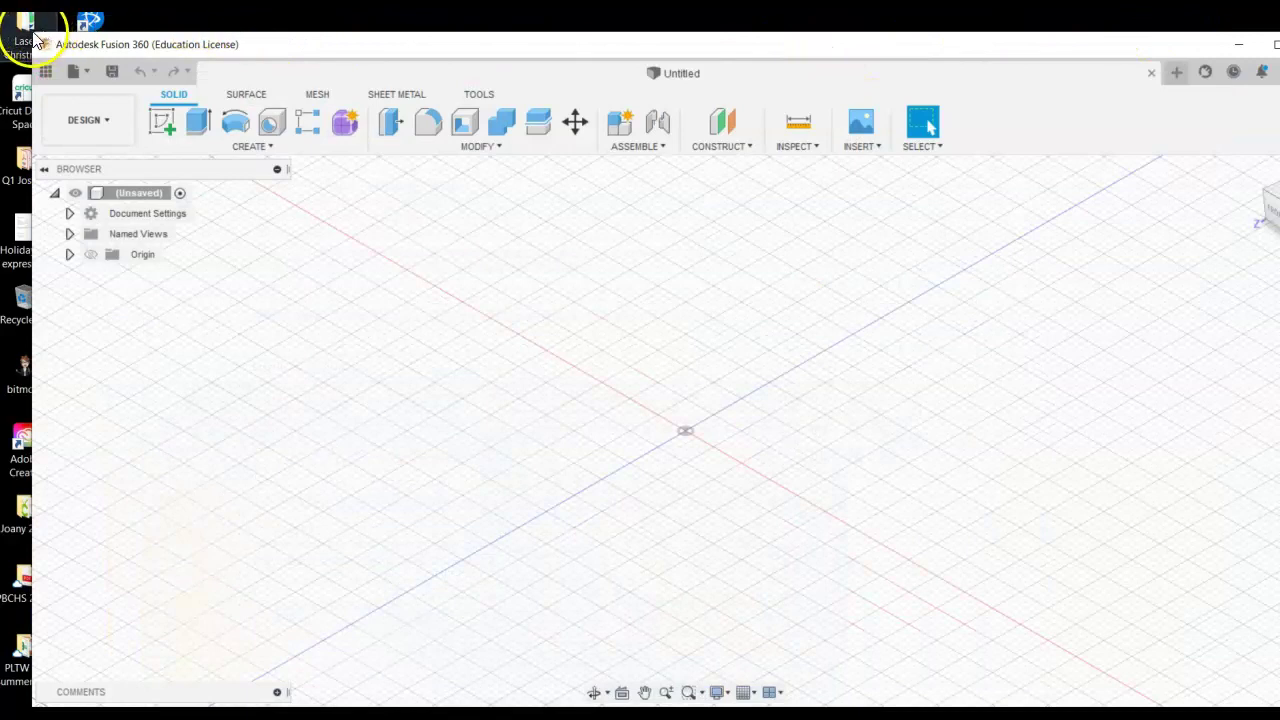
left_click_drag(33, 36, 79, 60)
left_click_drag(313, 68, 245, 28)
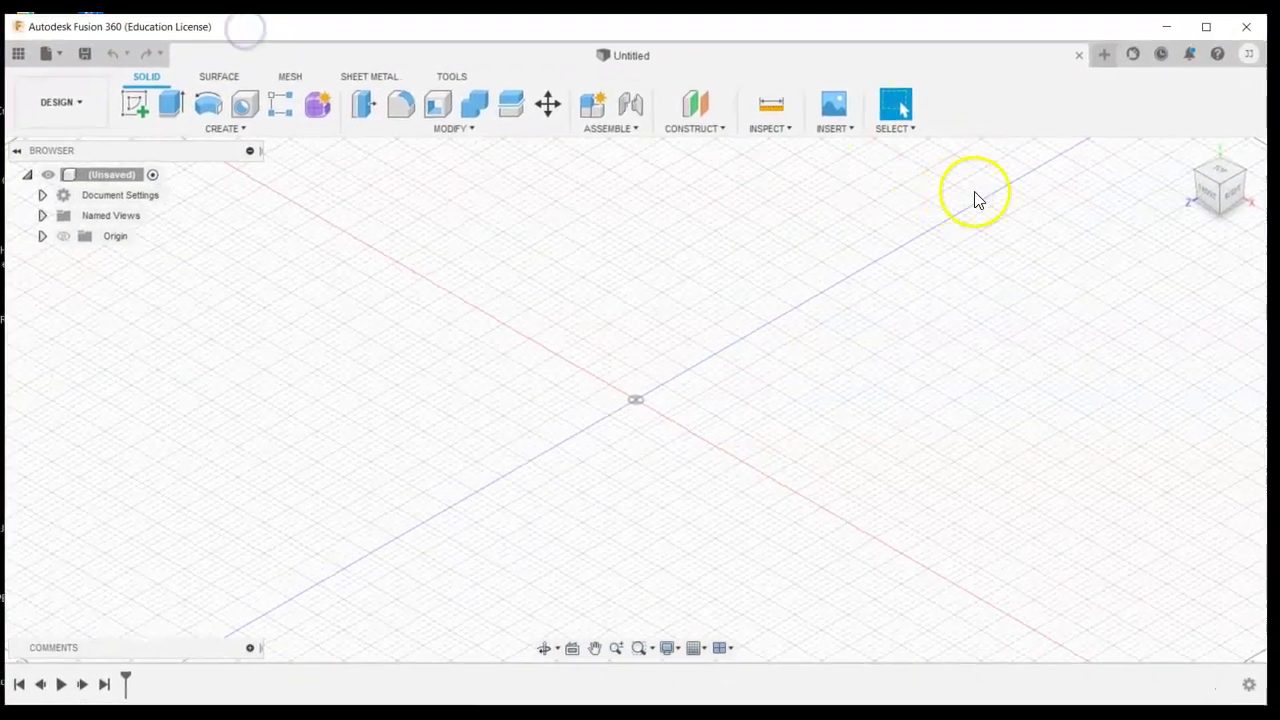
left_click_drag(1268, 244, 1279, 244)
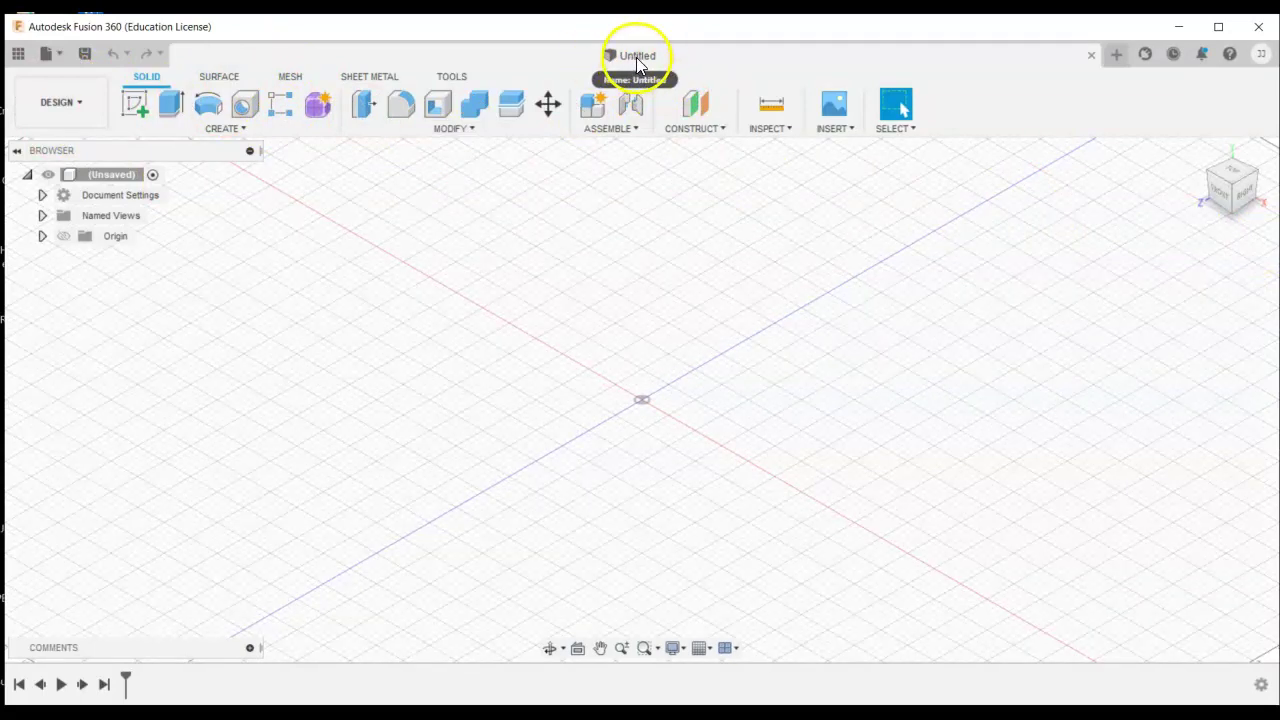
Start a new sketch on the front (XY) origin plane
left_click(138, 104)
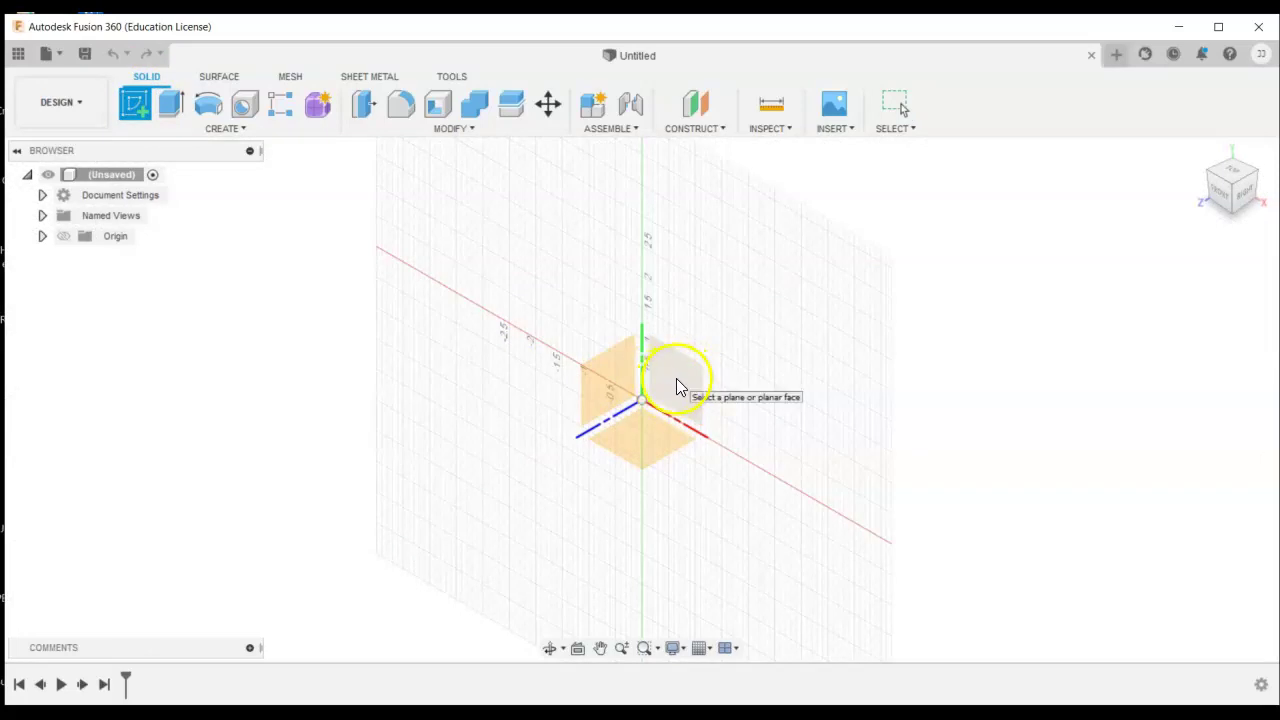
left_click(679, 383)
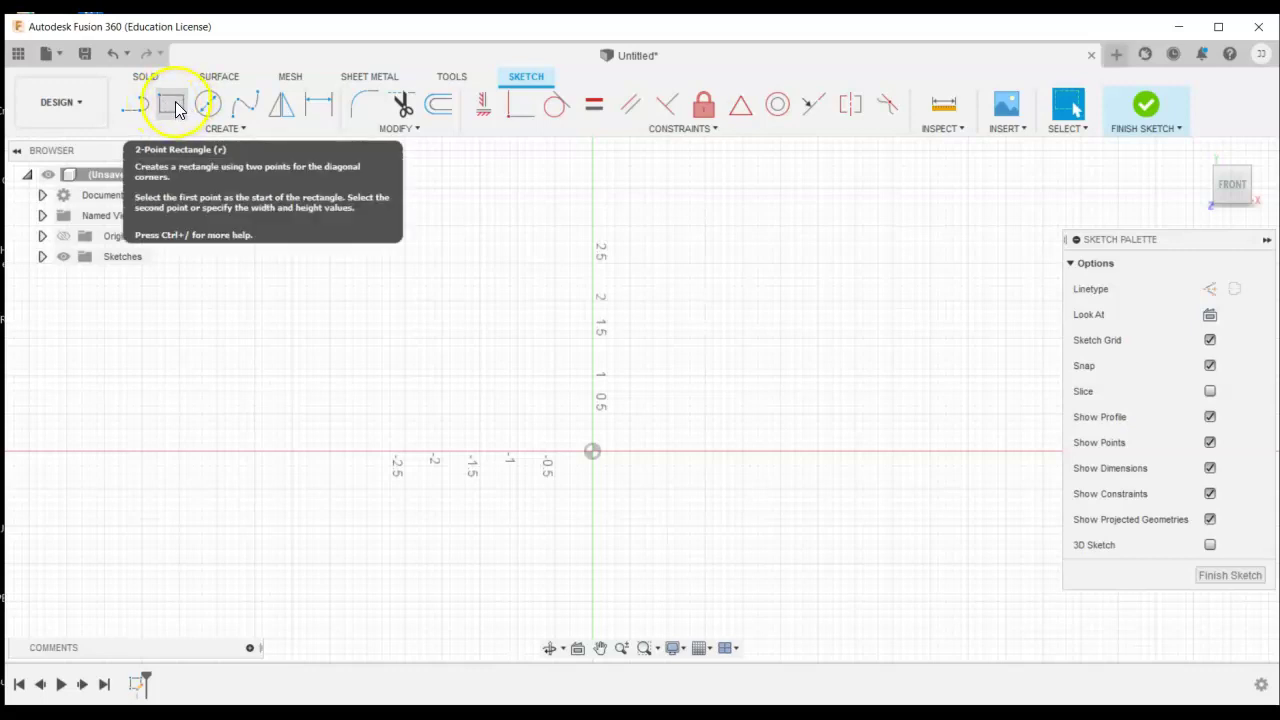
Draw a 2-point rectangle 1 in wide by 3 in tall from the origin
left_click(173, 106)
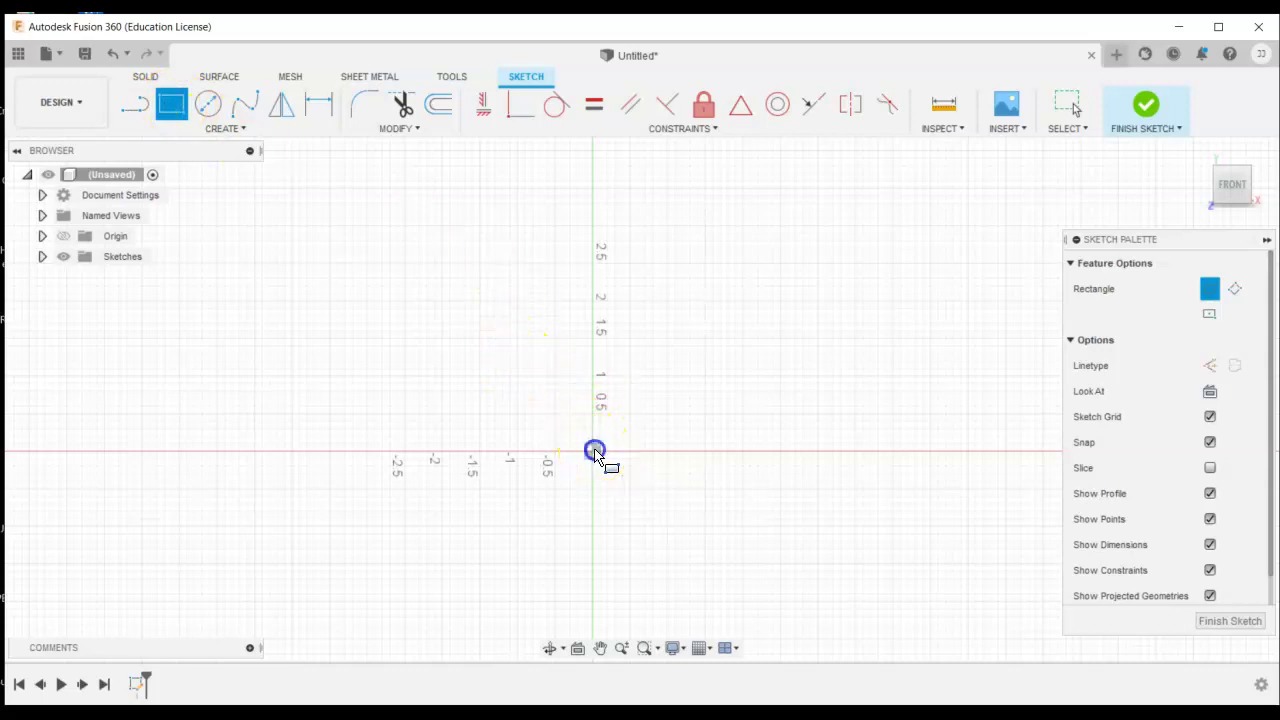
left_click(593, 452)
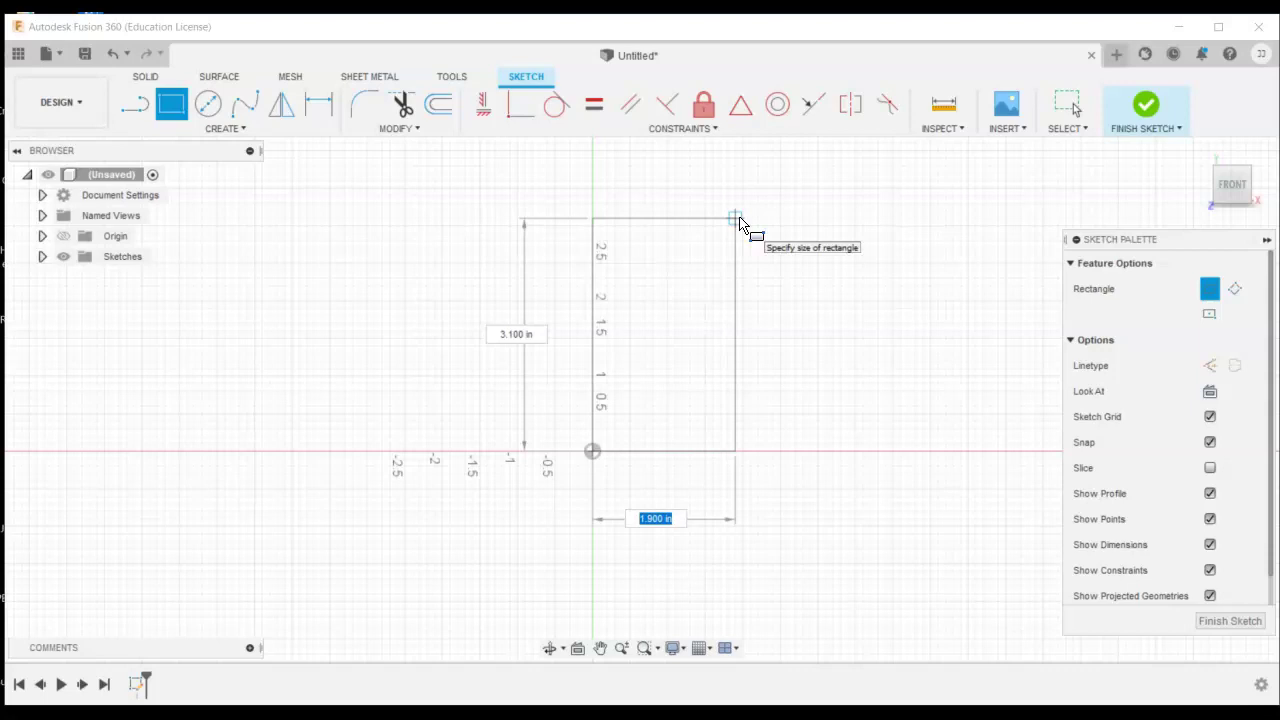
type("1")
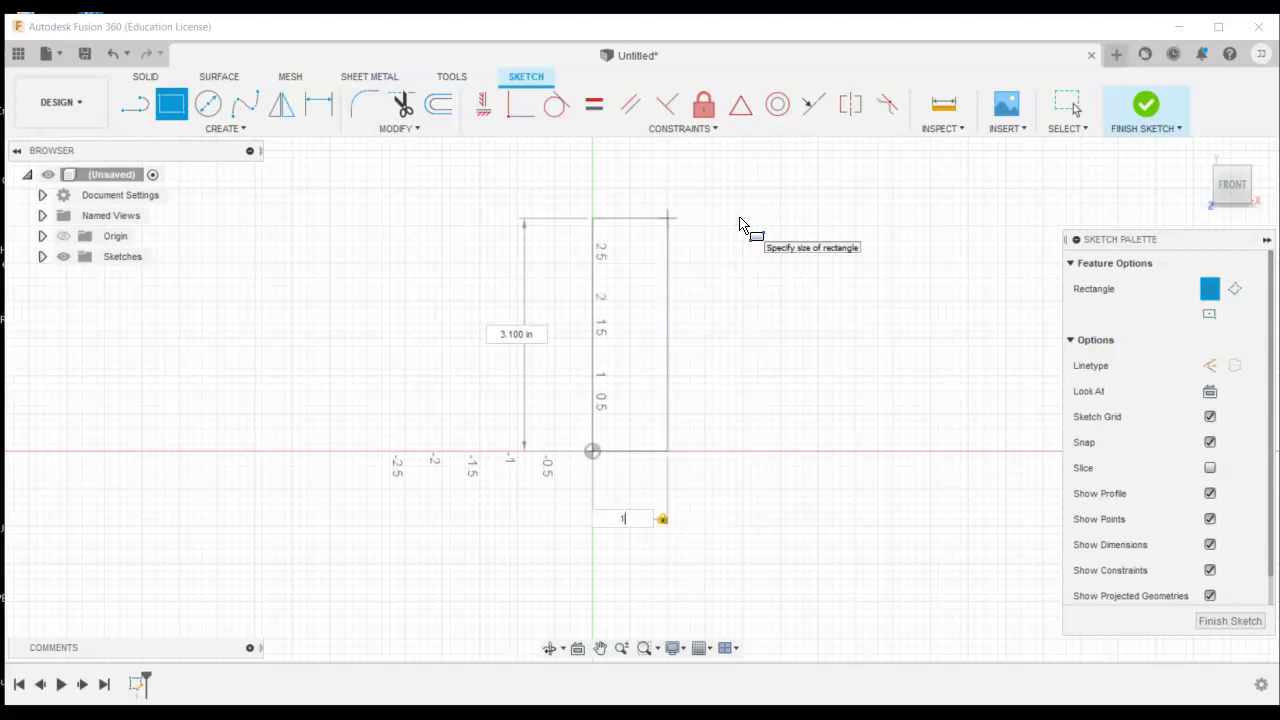
key("Tab")
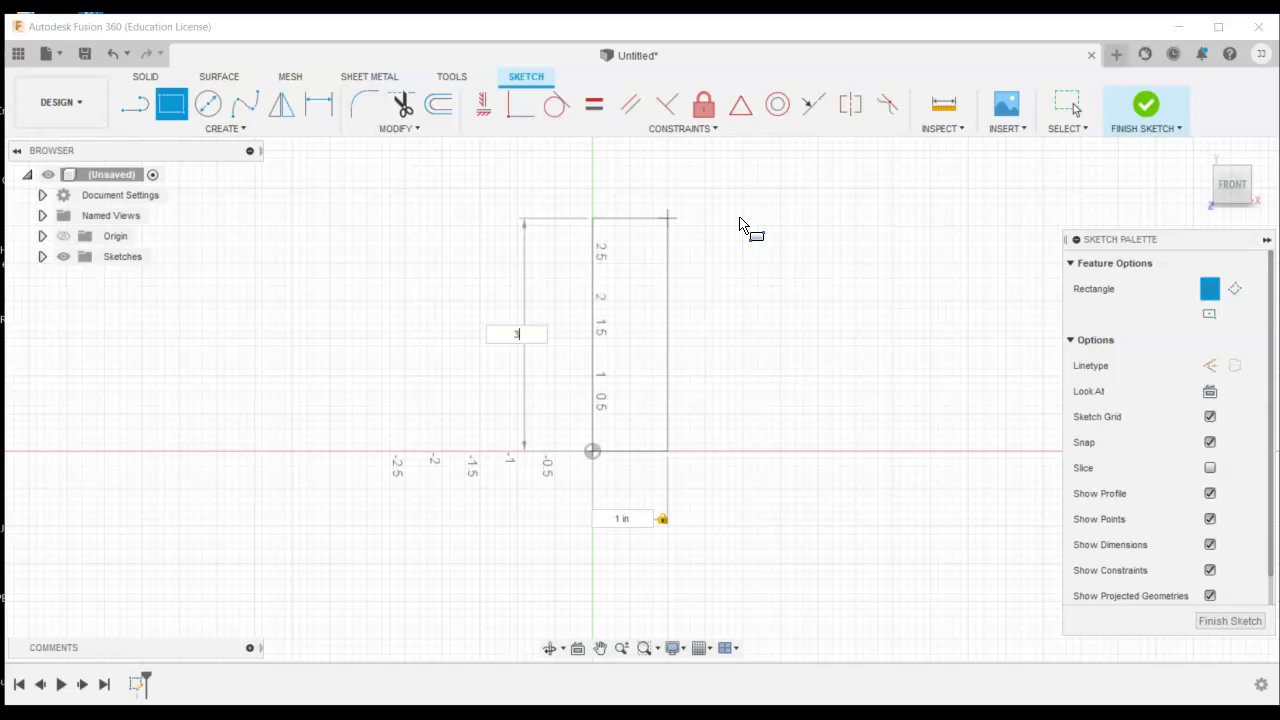
key("Return")
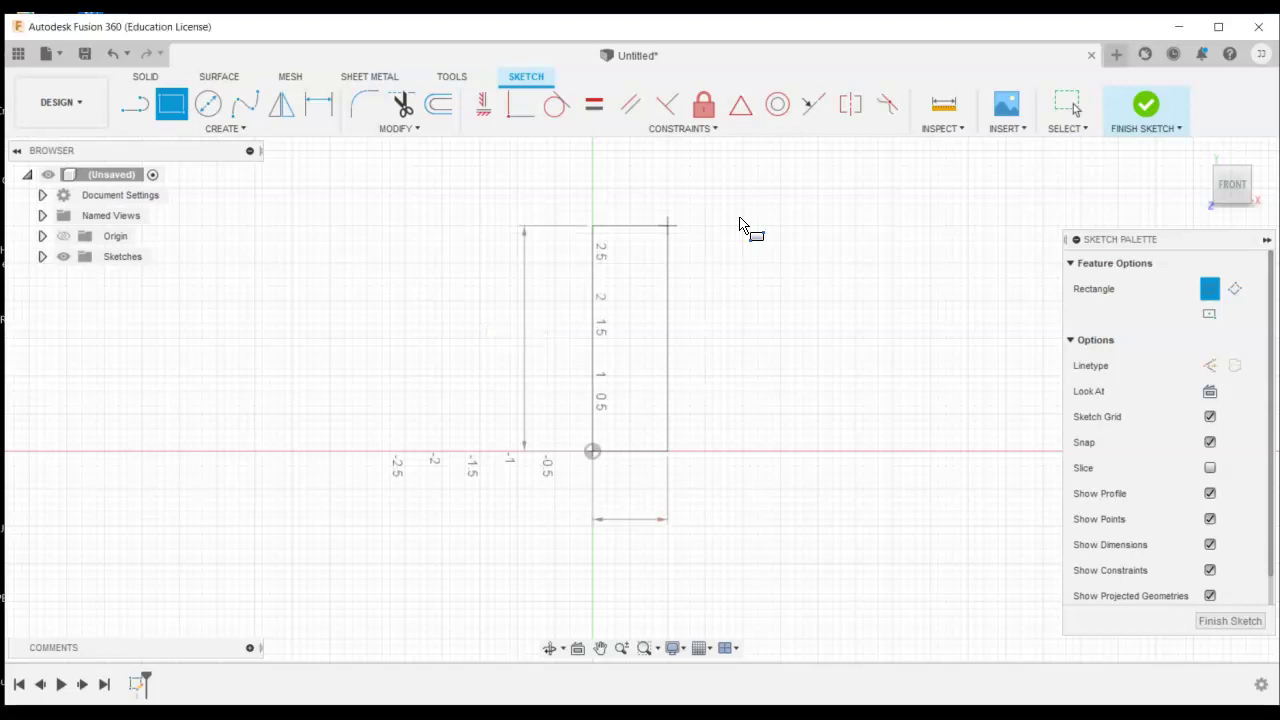
key("Escape")
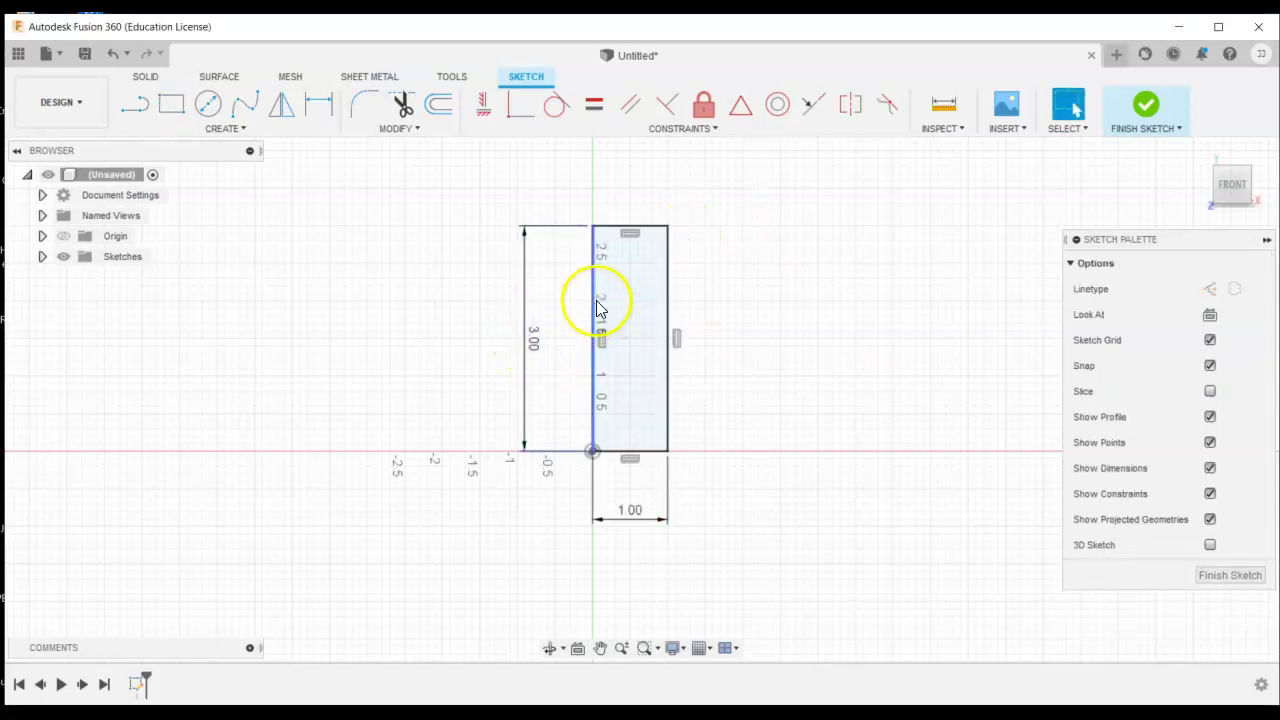
Try a 3.25 in height on the rectangle's dimension, then set it back to 3 in
double_click(534, 340)
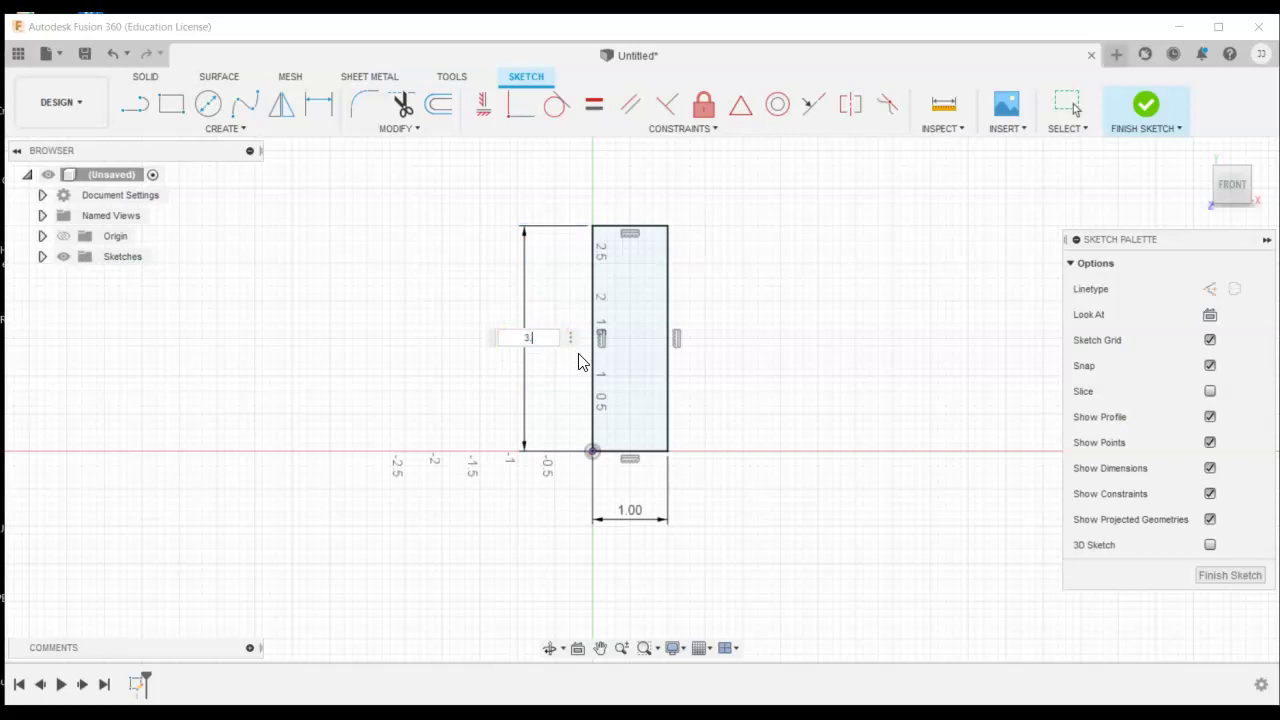
type("3.25")
key("Return")
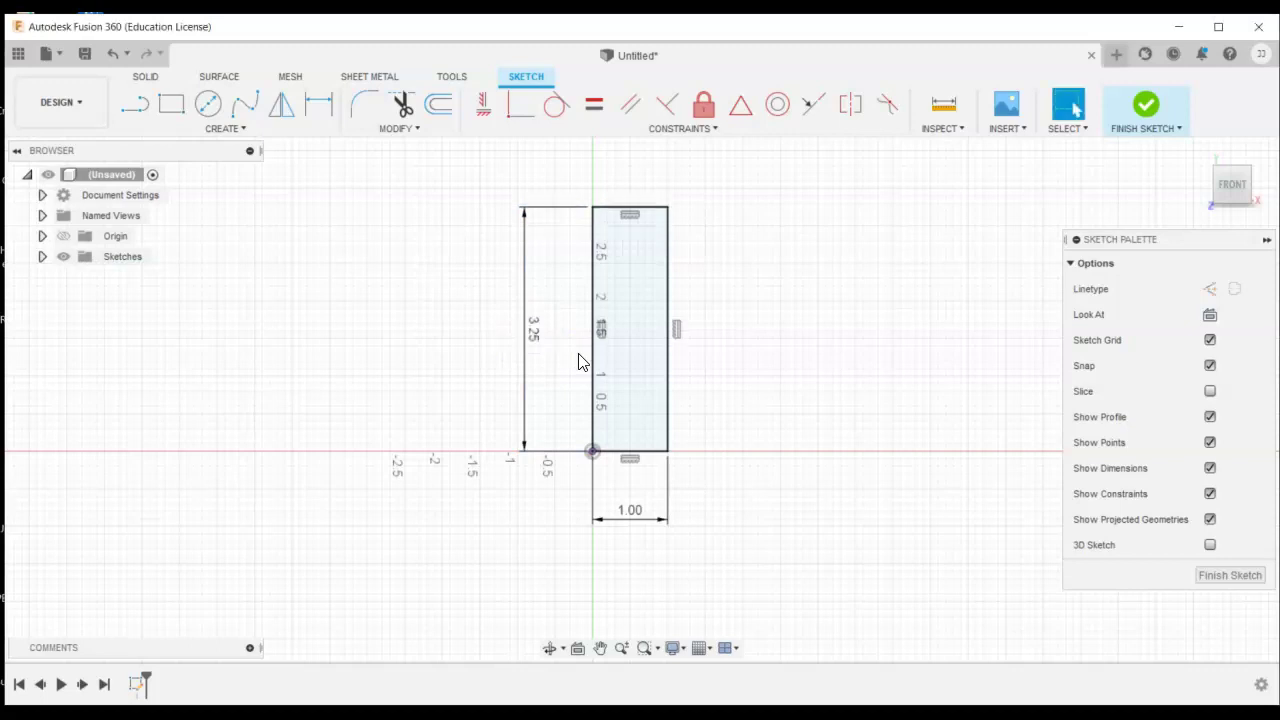
double_click(533, 330)
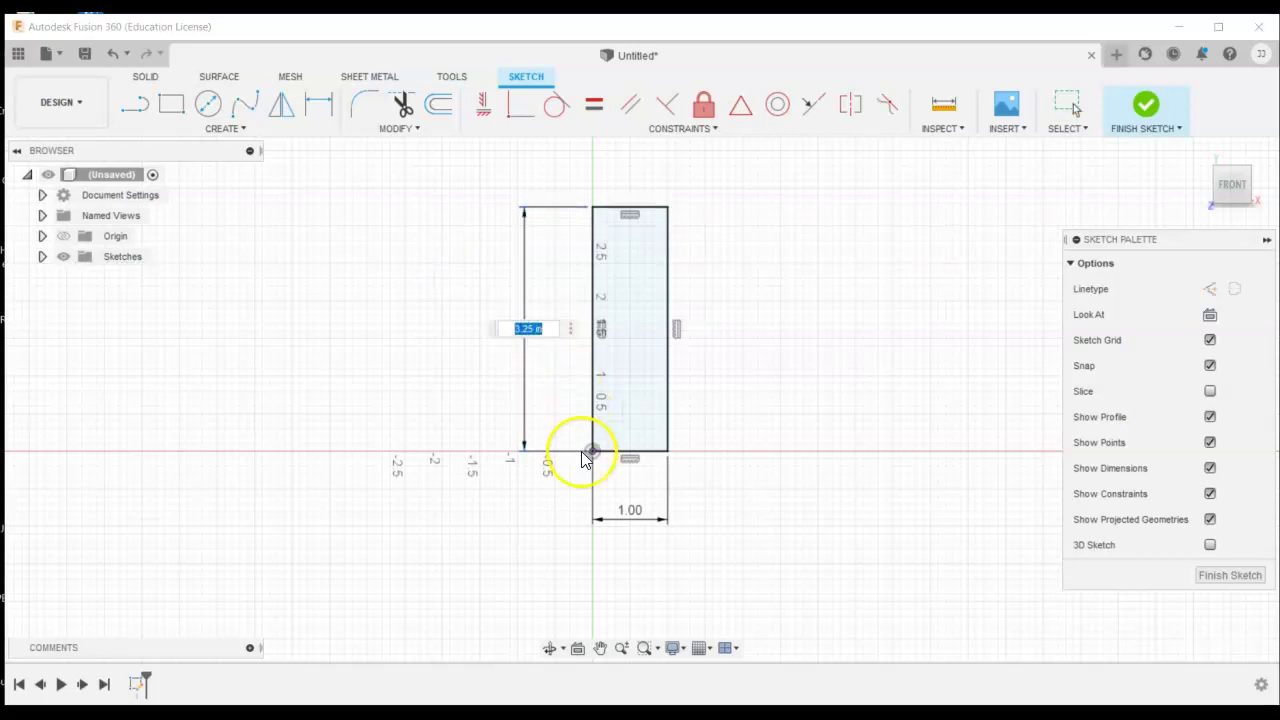
key("Return")
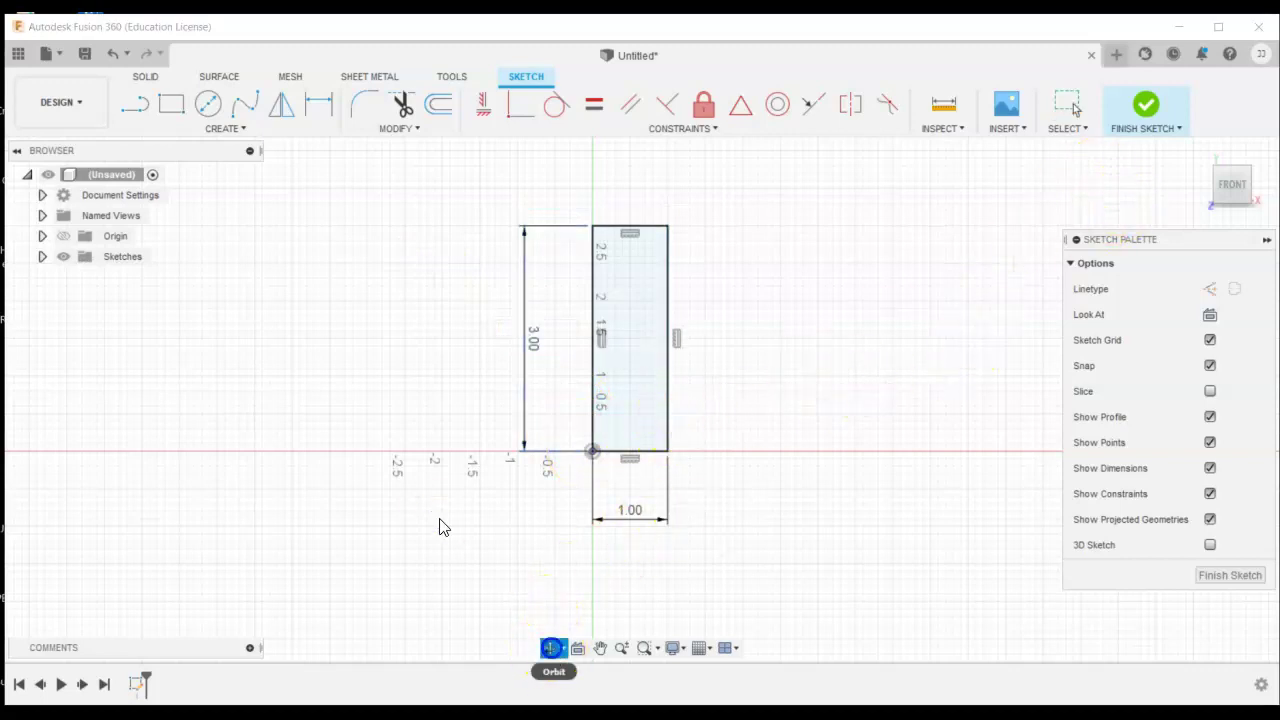
mouse_move(771, 411)
left_mouse_down()
mouse_move(649, 423)
mouse_move(774, 411)
mouse_move(737, 413)
left_mouse_up()
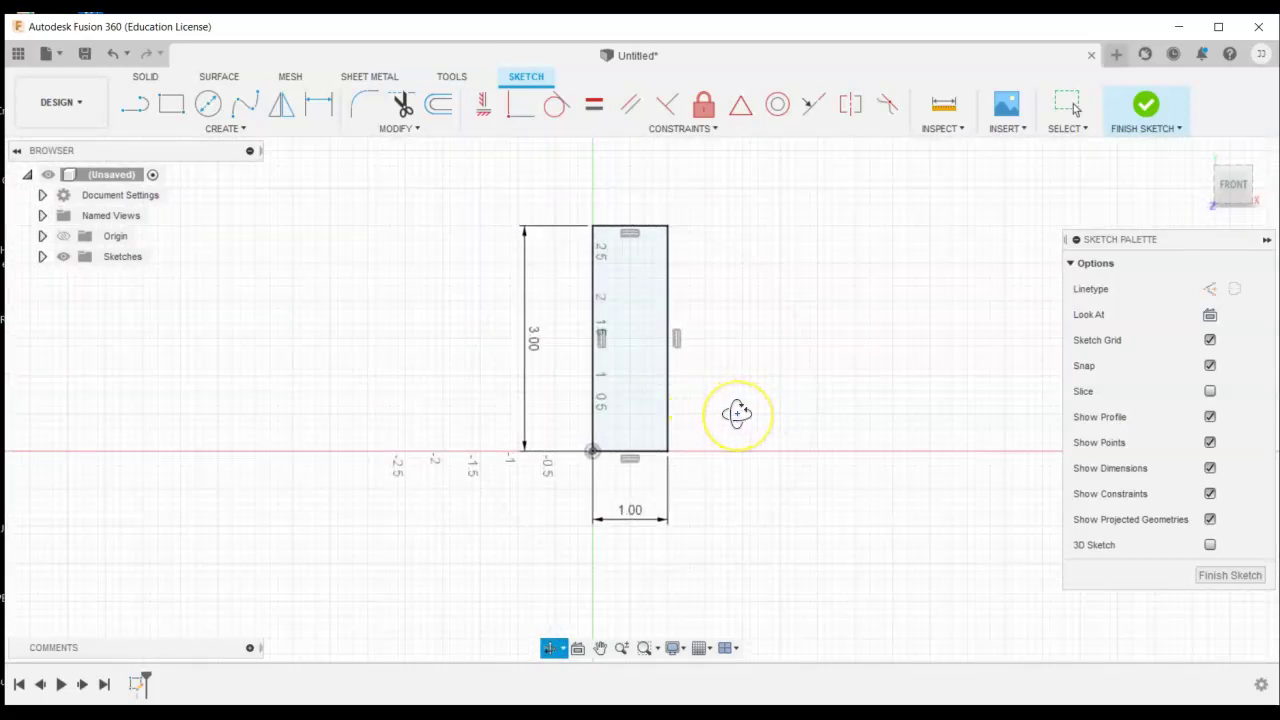
key("Escape")
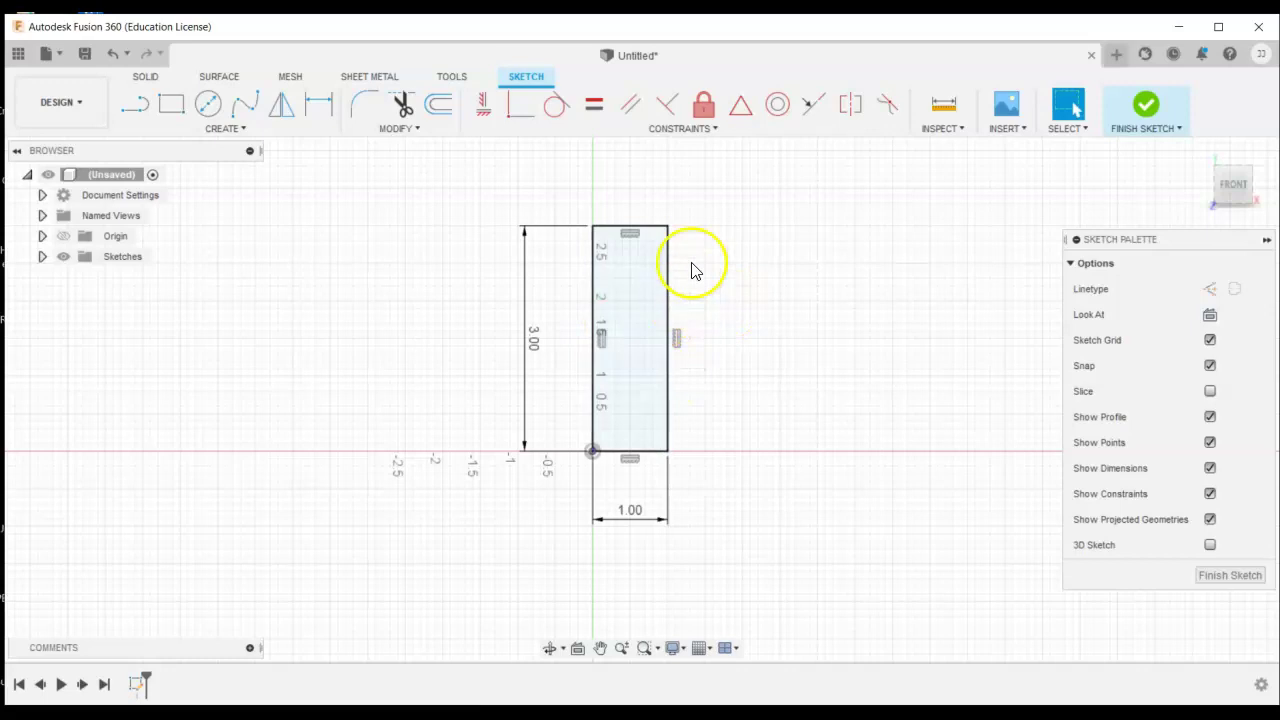
Finish the sketch and extrude the 1 by 3 in rectangle into a new solid body
left_click(1150, 118)
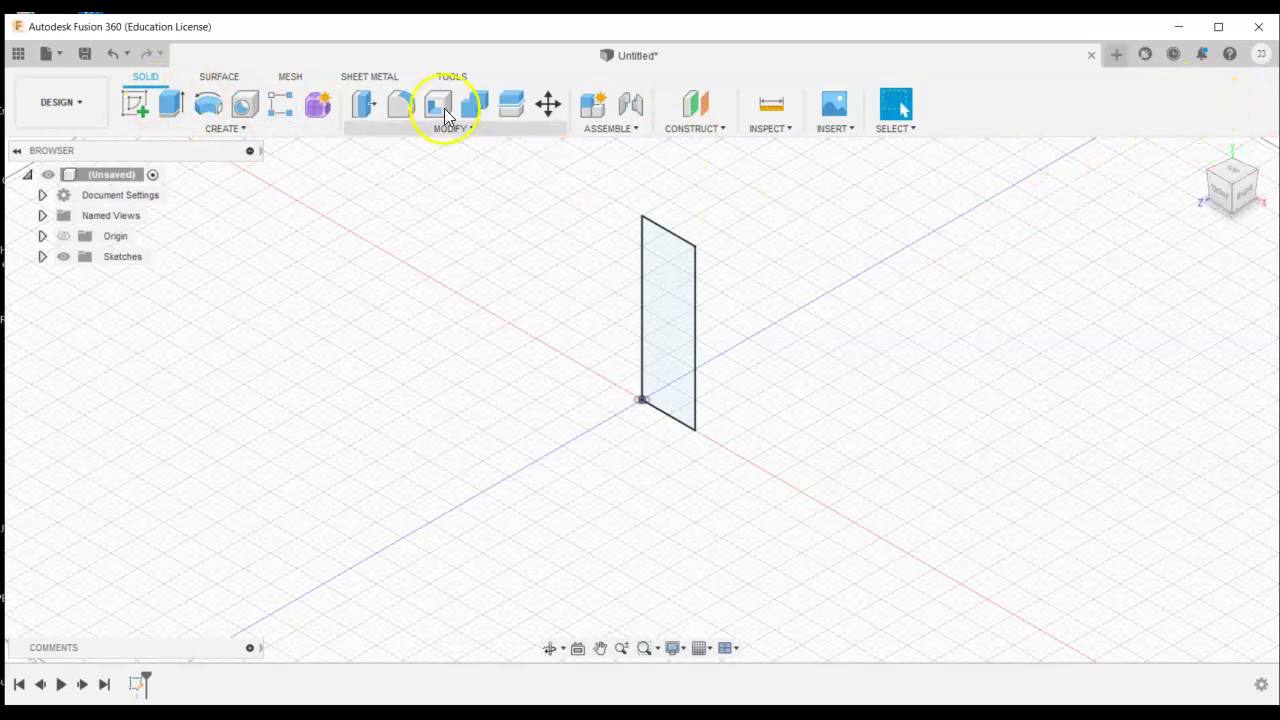
left_click(169, 106)
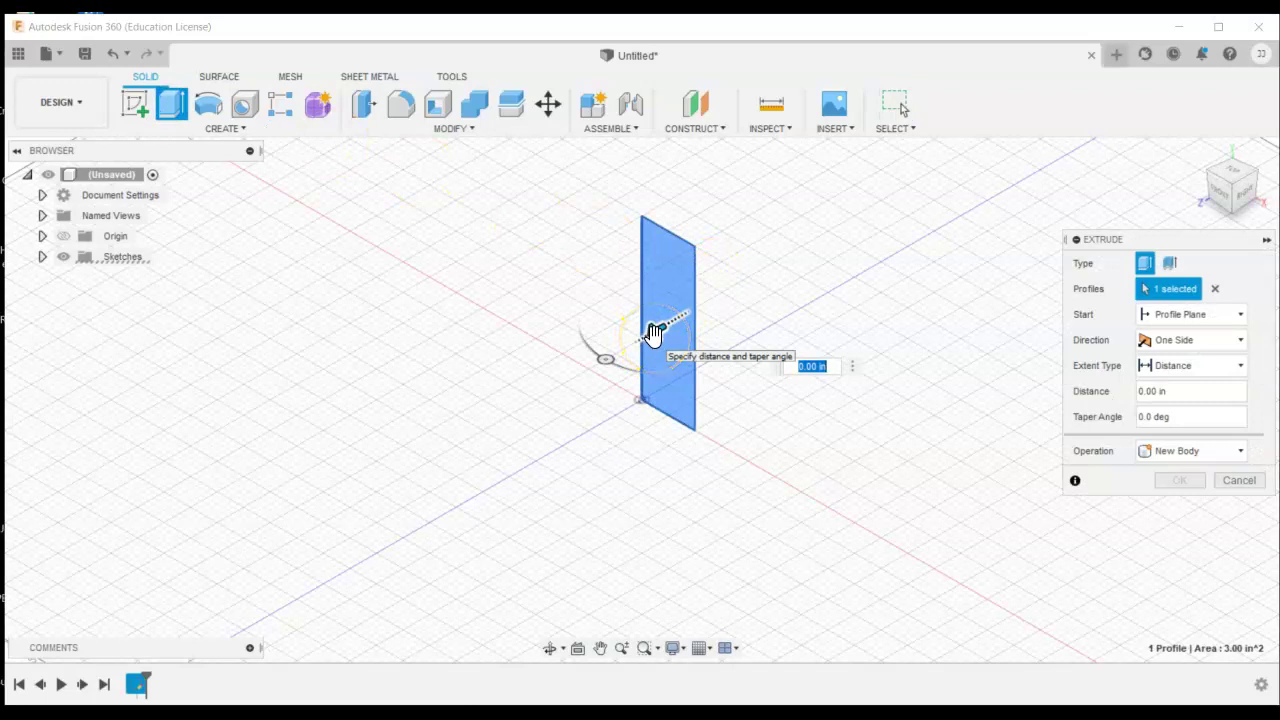
left_click_drag(652, 333, 576, 356)
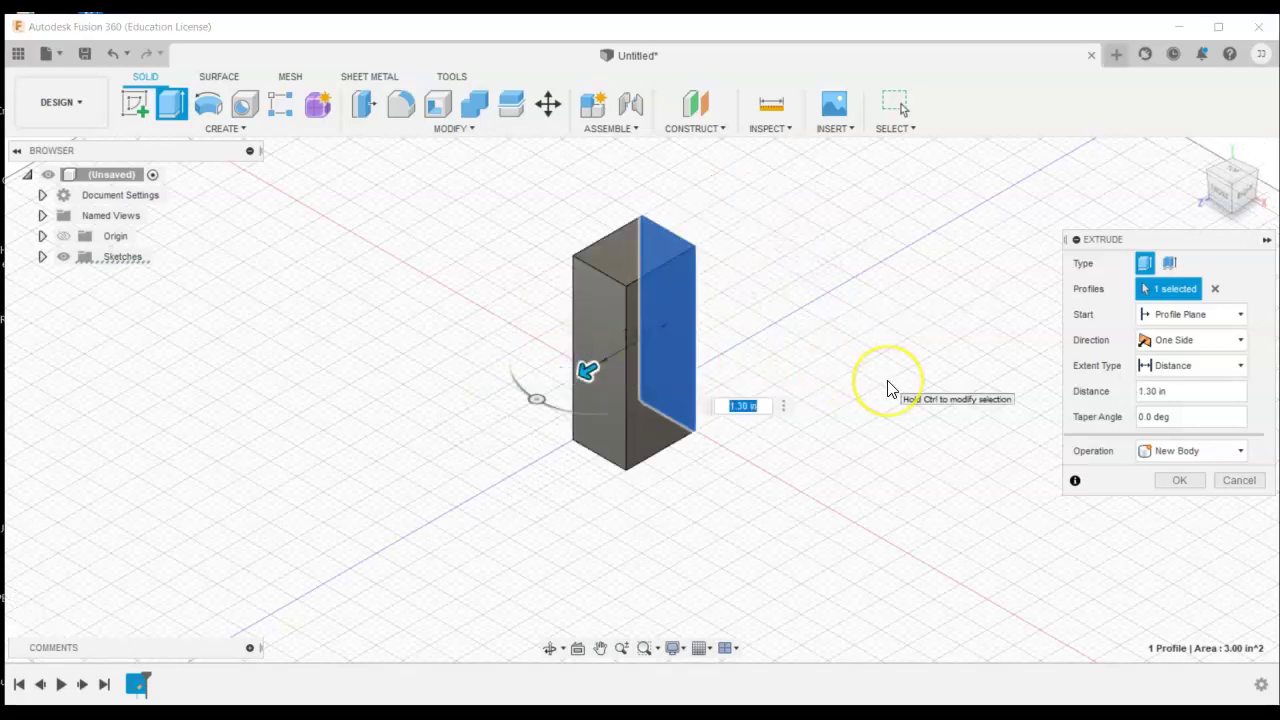
key("Return")
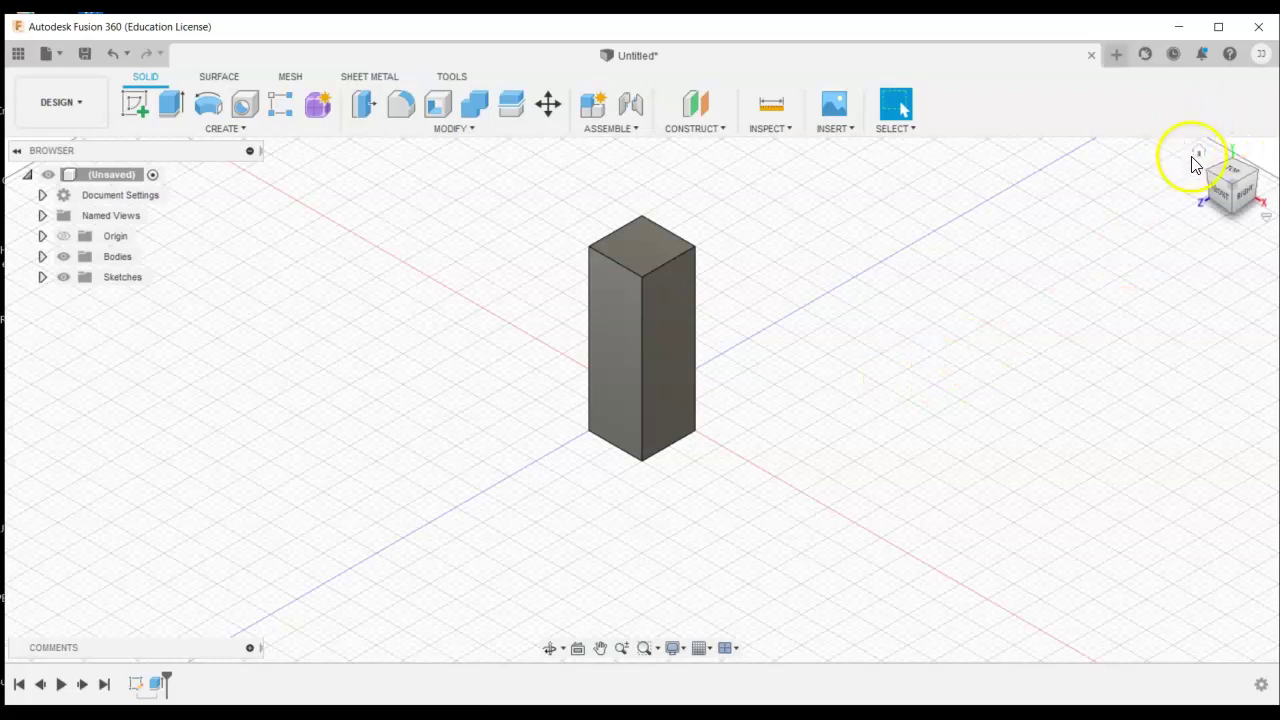
left_click(1200, 152)
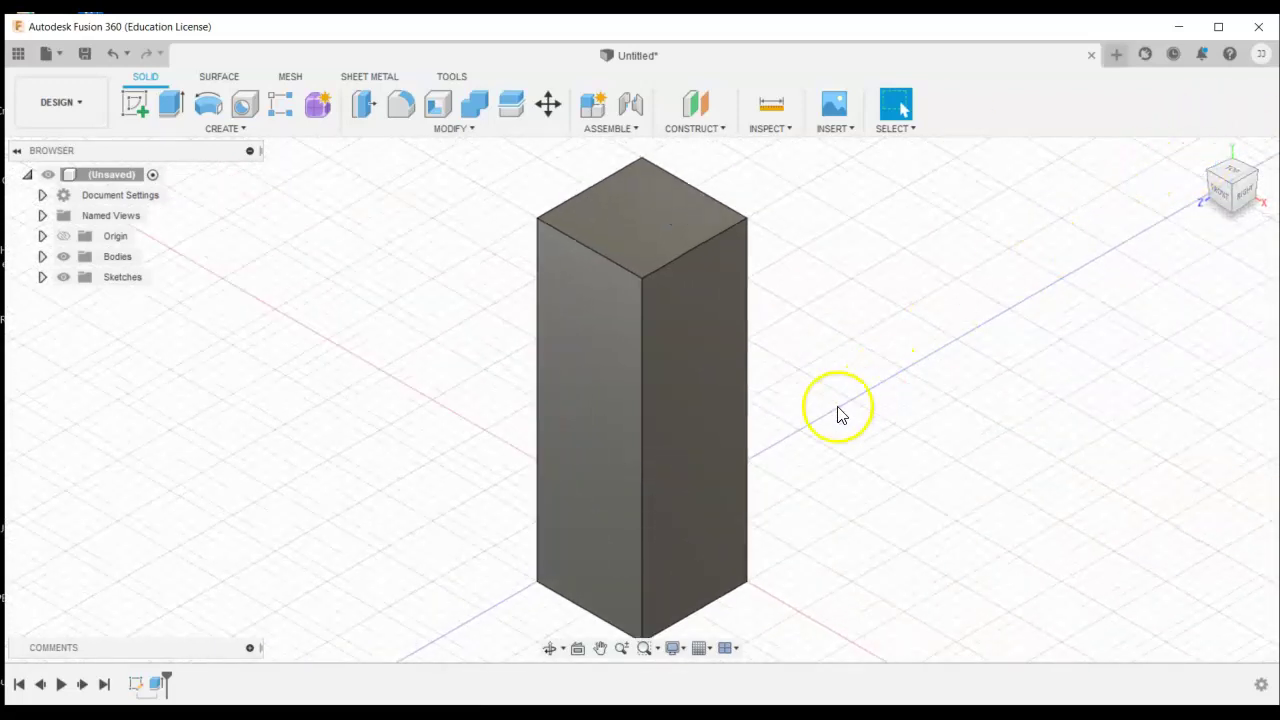
mouse_move(1196, 168)
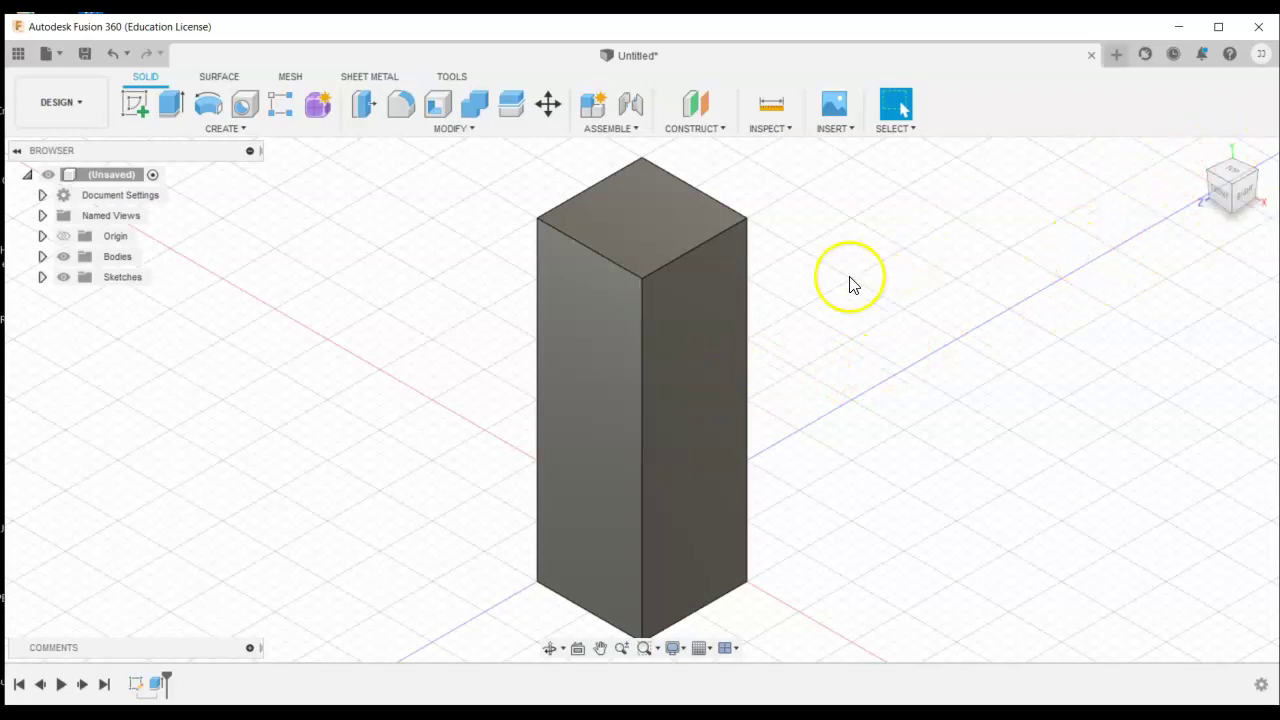
scroll(712, 312, "down", 4)
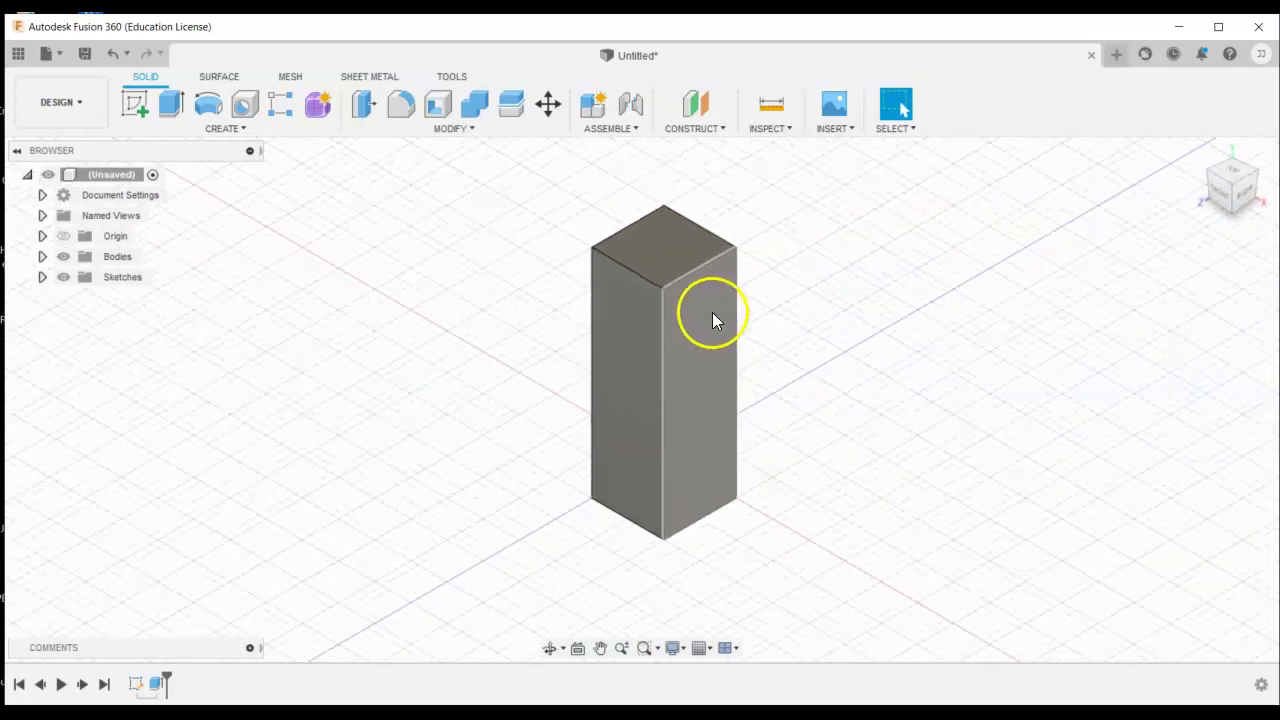
left_click(691, 452)
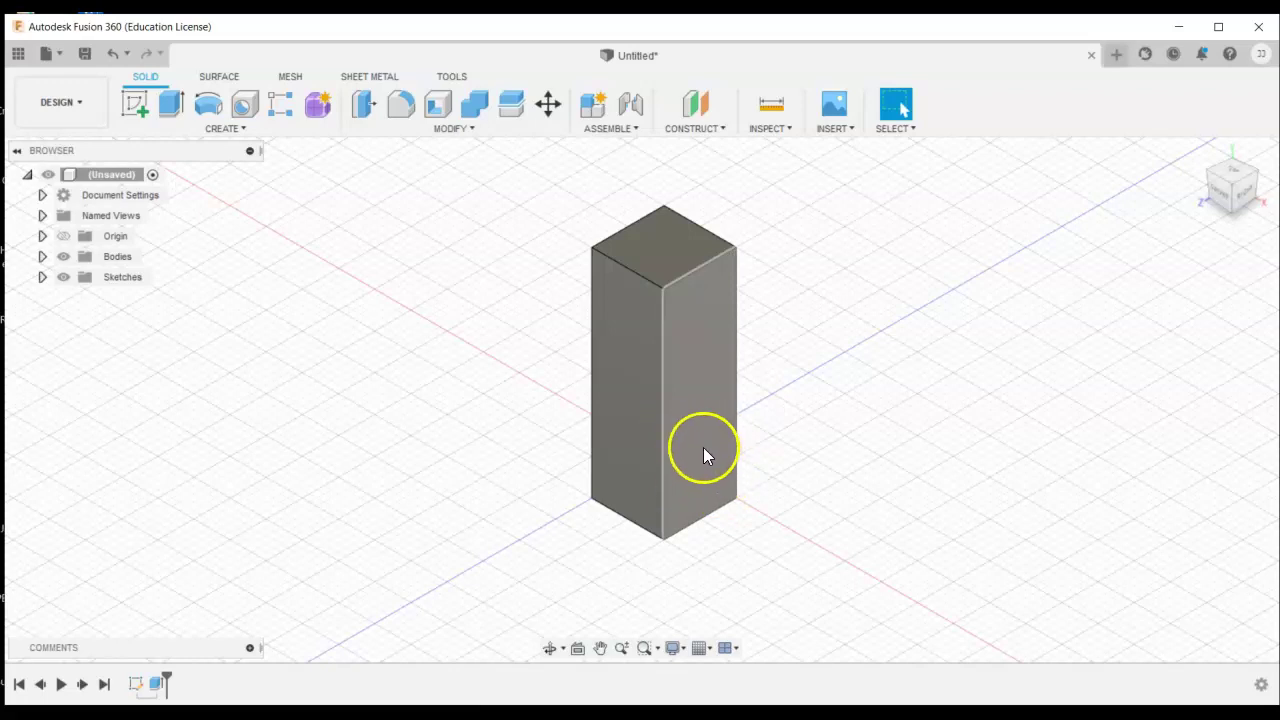
Start a new sketch on the tall block's right face
left_click(145, 103)
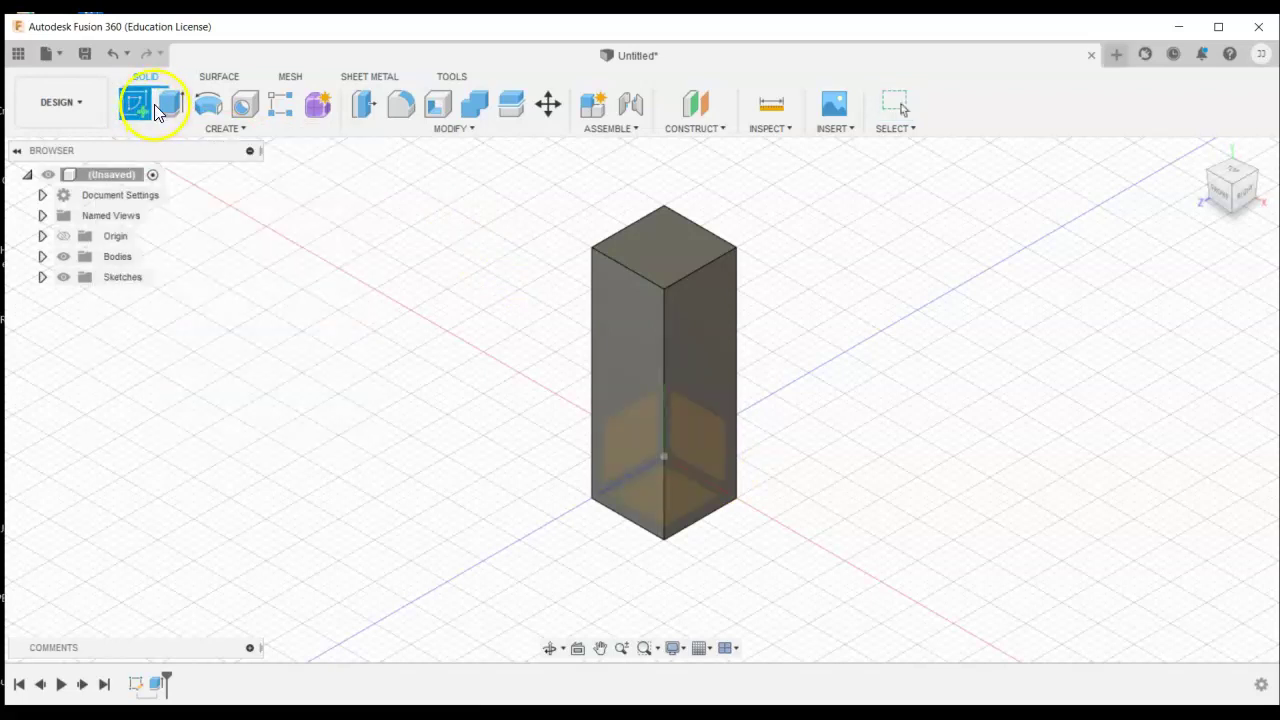
left_click(592, 463)
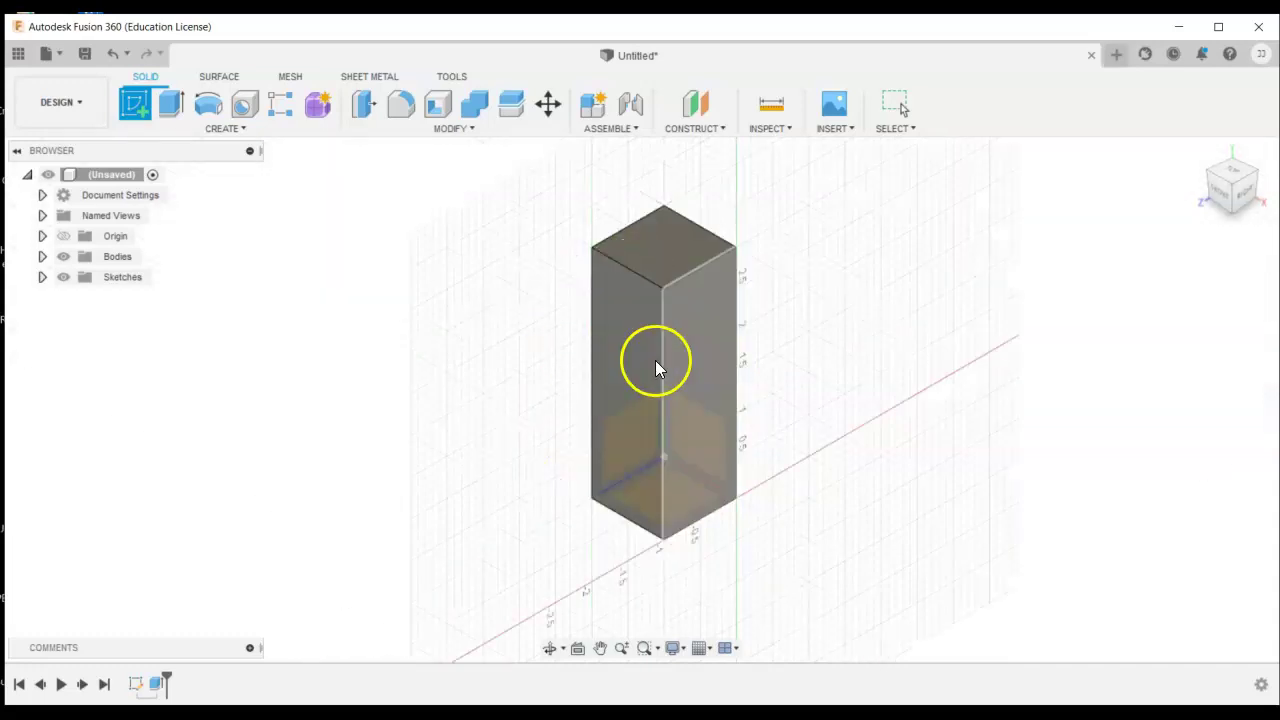
left_click(704, 398)
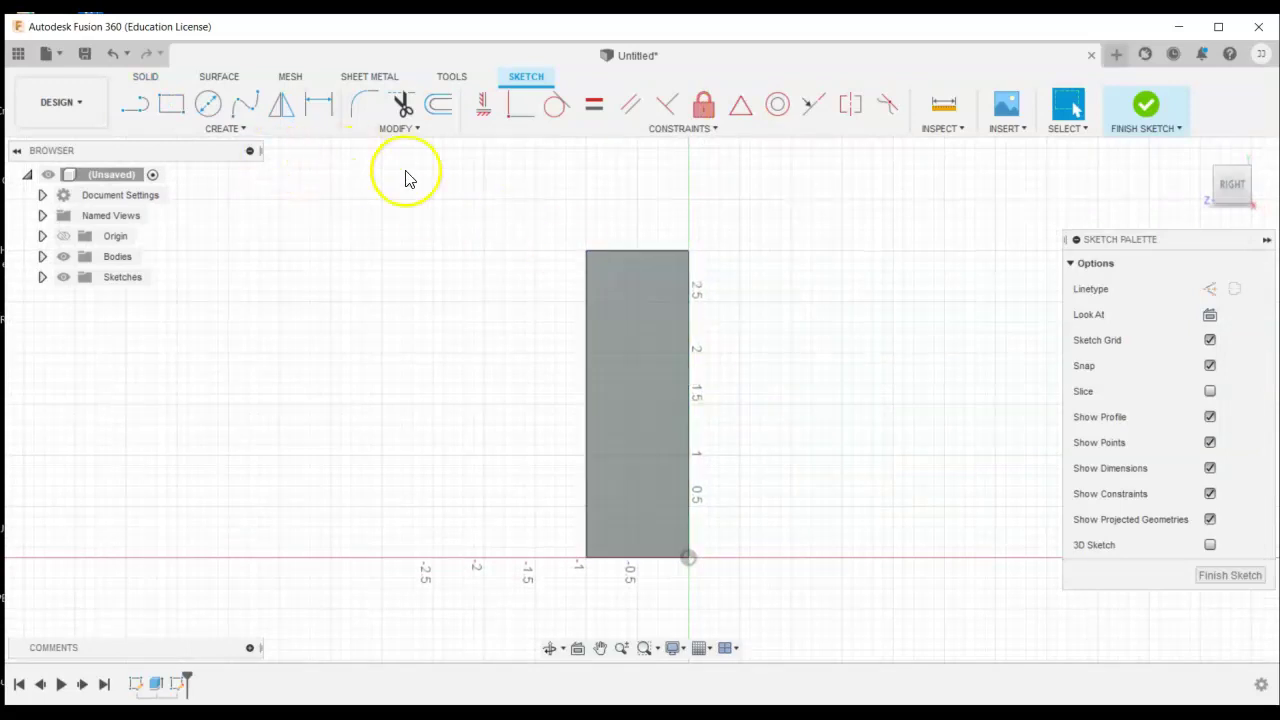
Draw a 1 by 1 in square from the origin at the bottom of the right face
left_click(176, 106)
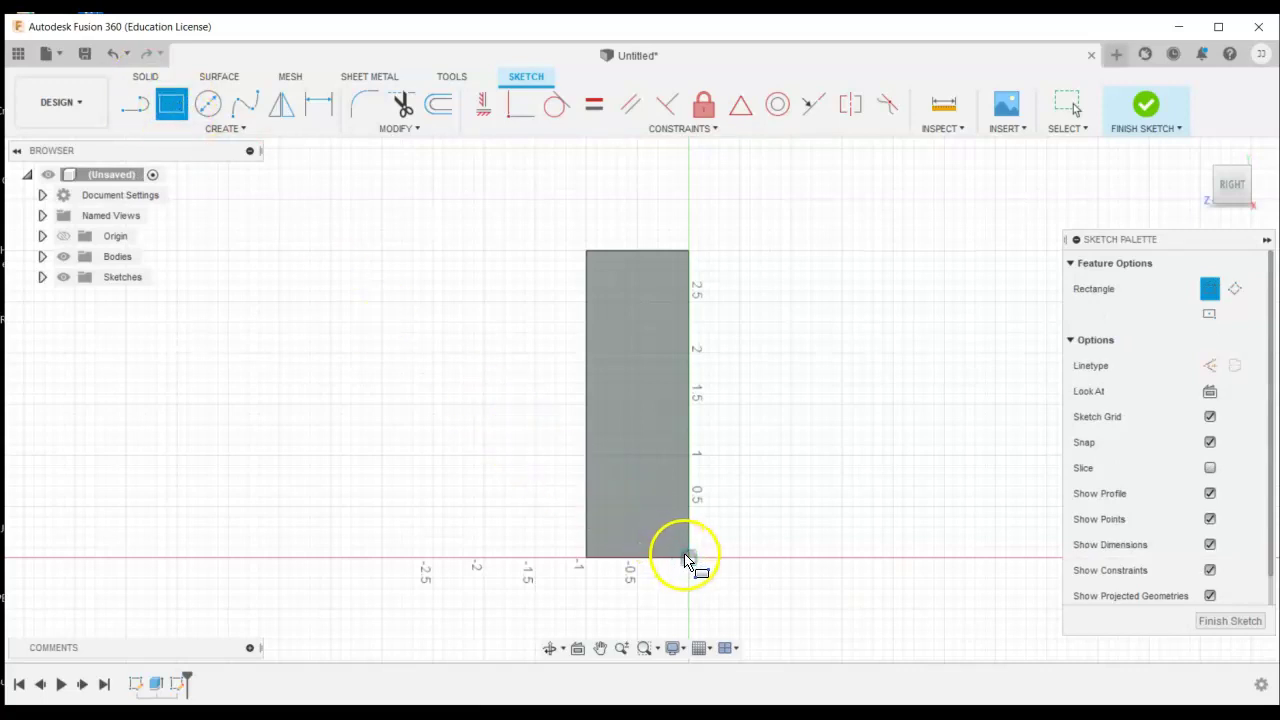
left_click(687, 558)
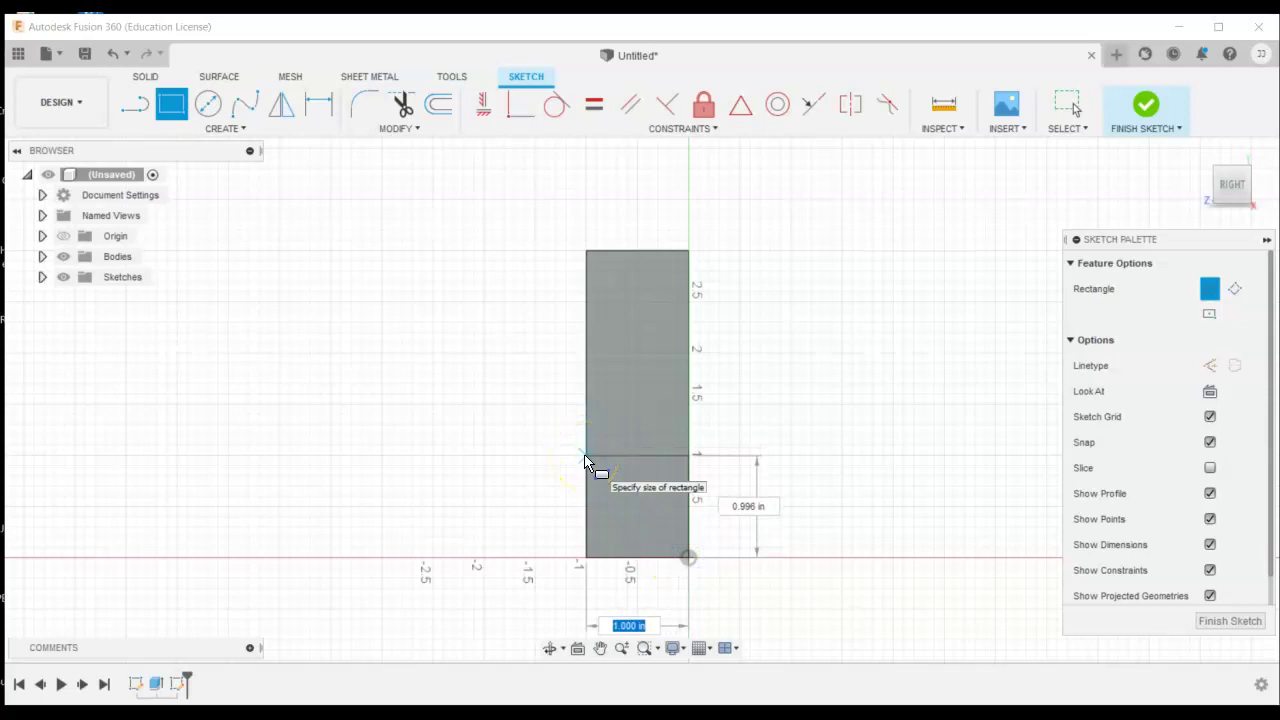
type("1")
key("Tab")
type("1")
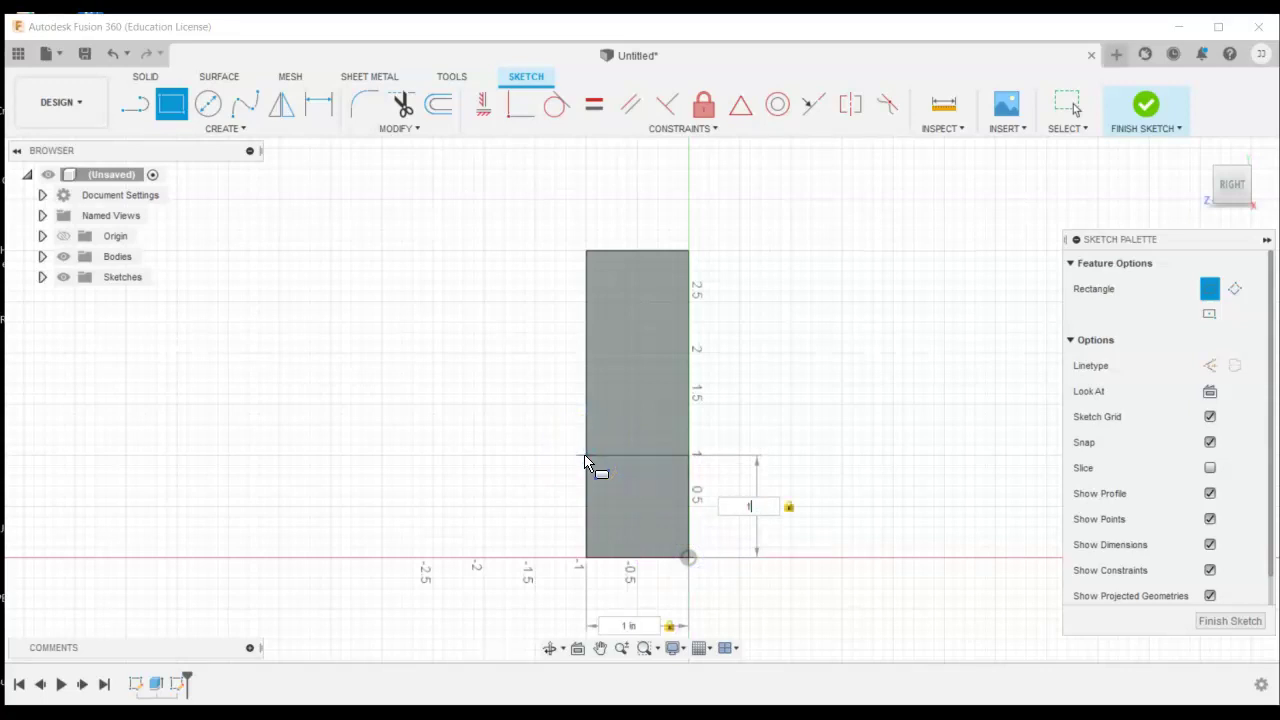
key("Return")
key("Escape")
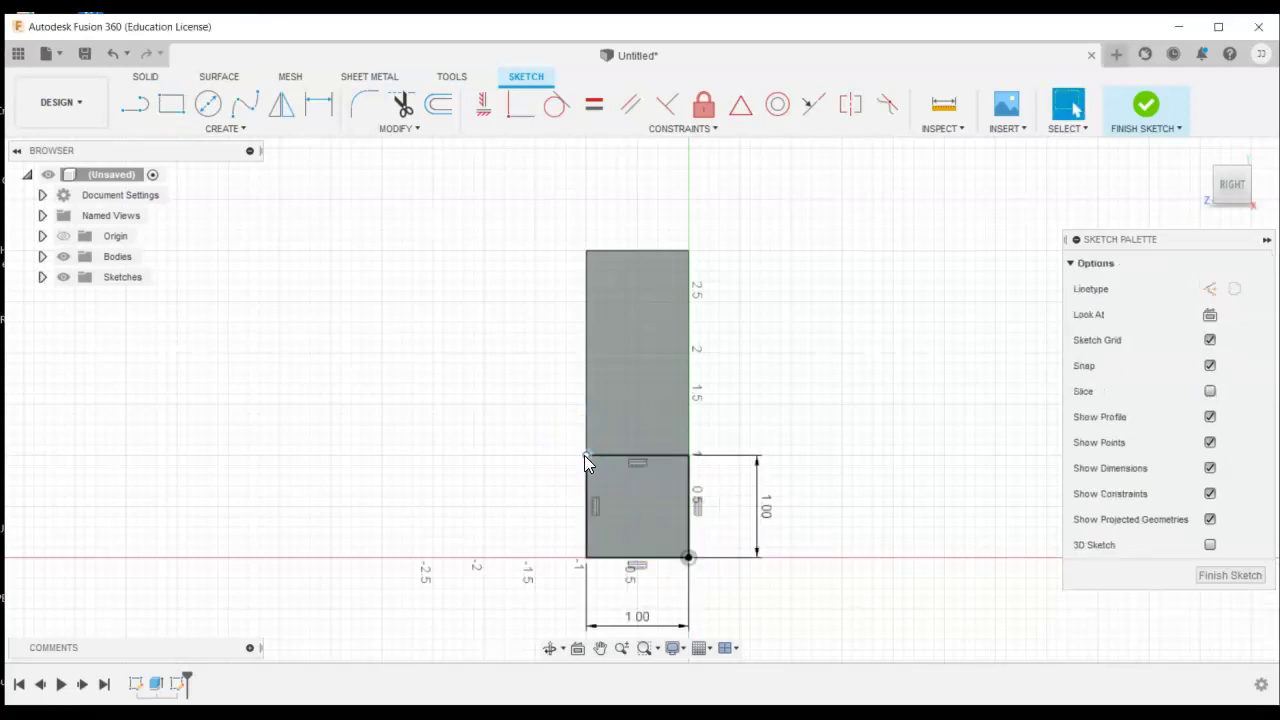
left_click(548, 650)
mouse_move(729, 491)
left_mouse_down()
mouse_move(714, 500)
mouse_move(820, 520)
mouse_move(689, 517)
mouse_move(754, 520)
left_mouse_up()
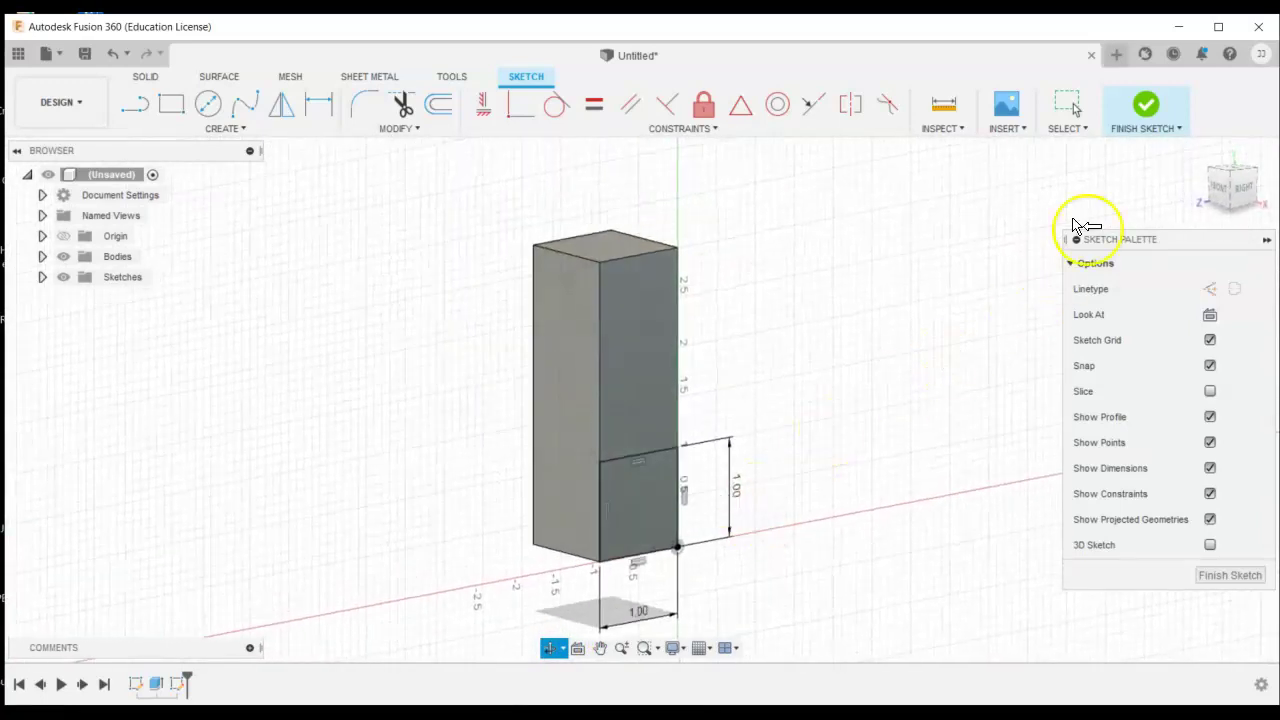
Finish the sketch and extrude the lower square 2 in outward to form the L's base
left_click(1148, 108)
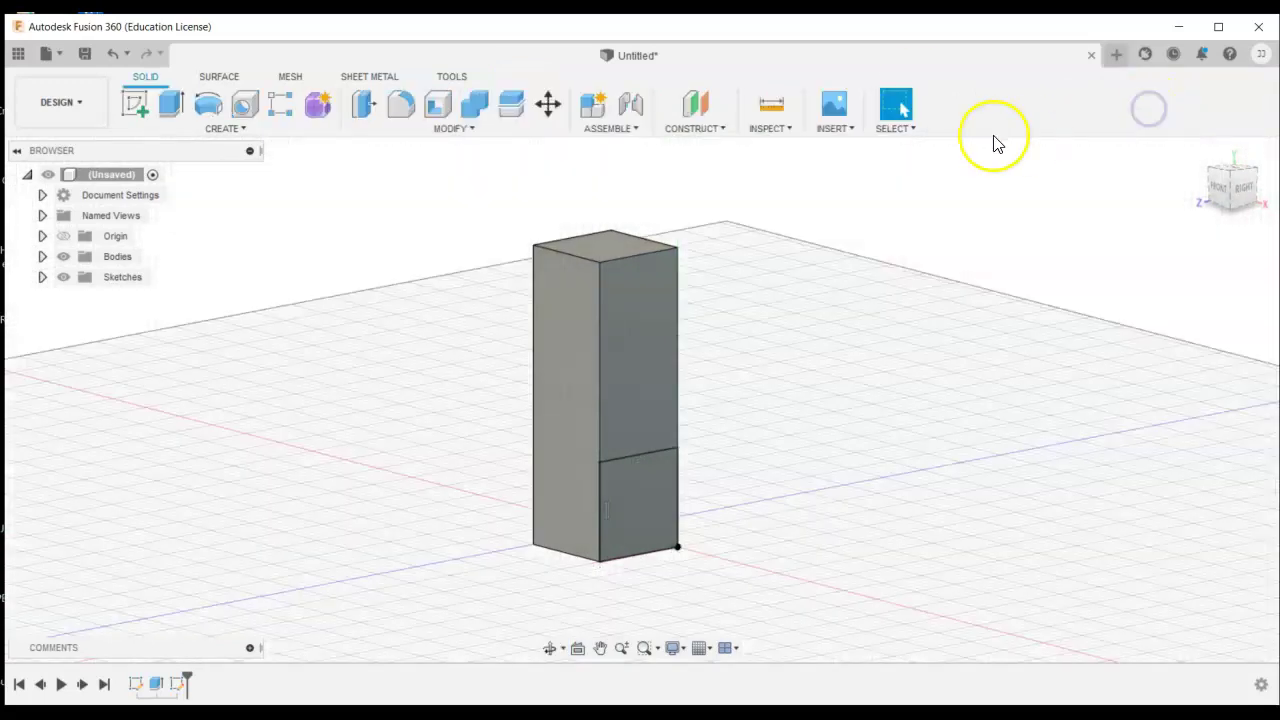
left_click(171, 104)
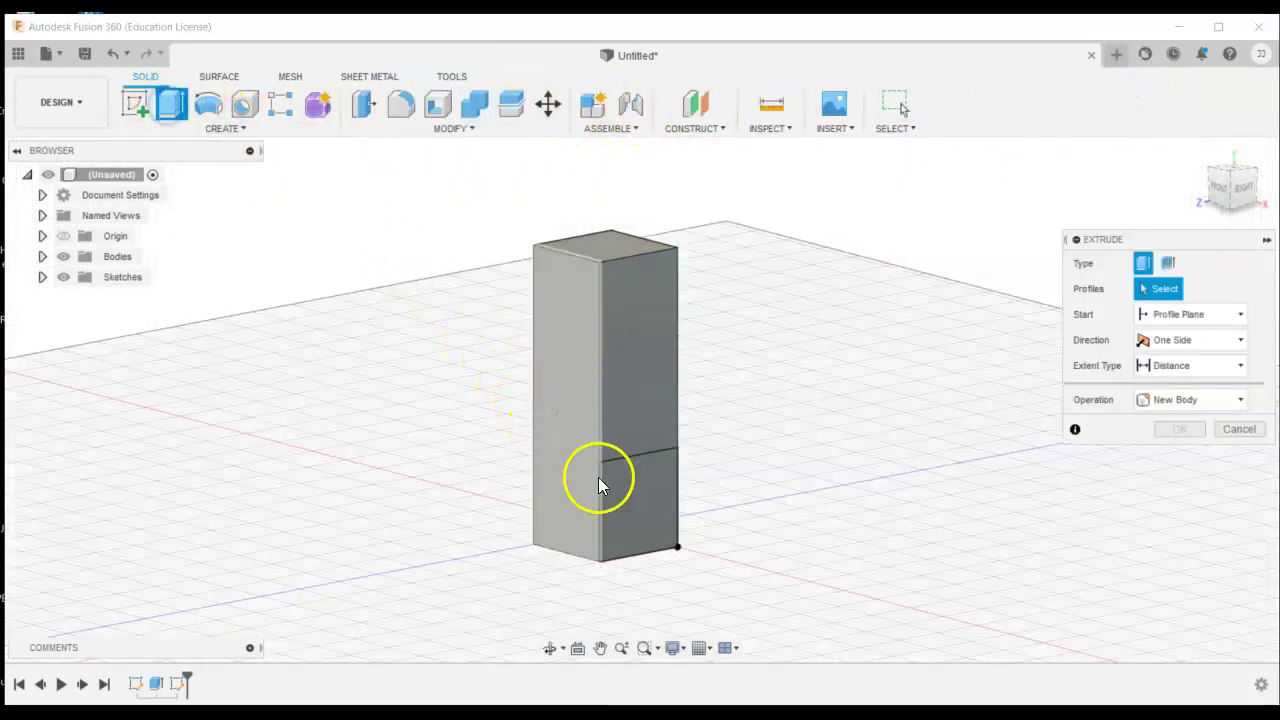
left_click(650, 512)
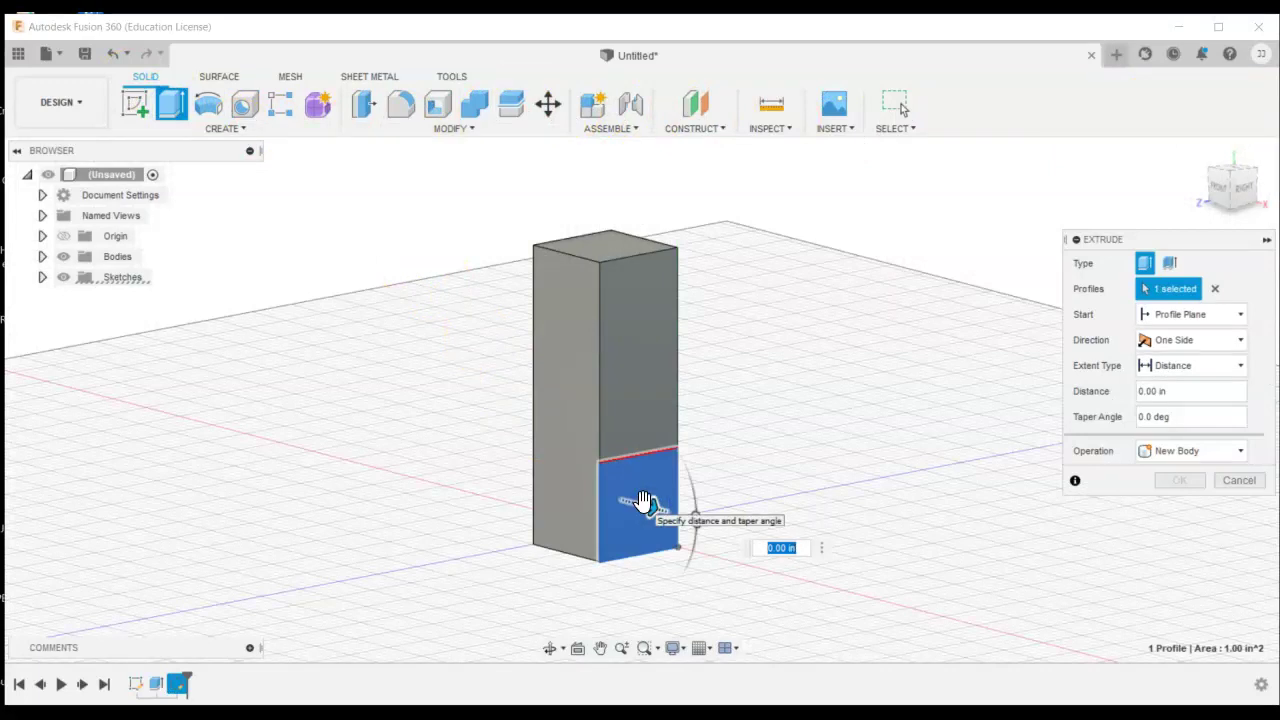
type("2")
key("Return")
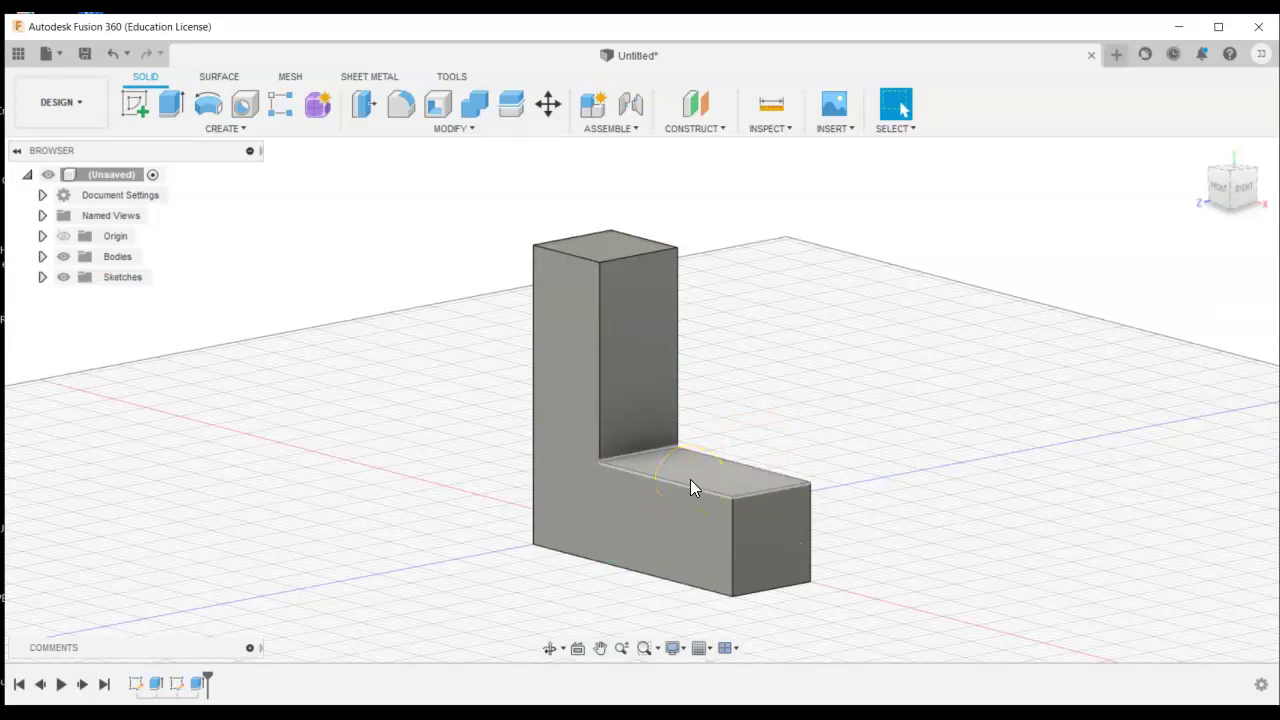
left_click(549, 648)
left_click_drag(654, 537, 717, 557)
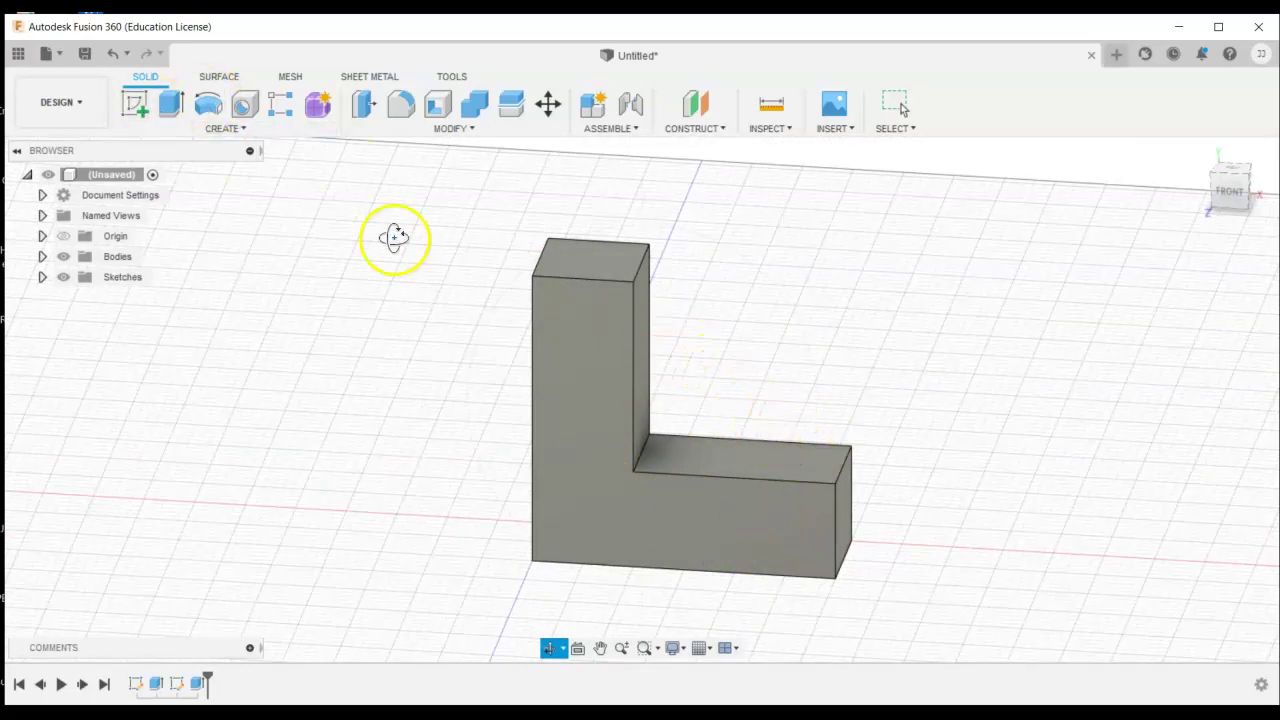
Sketch a 1 in square at the outer end of the base's top face
left_click(147, 105)
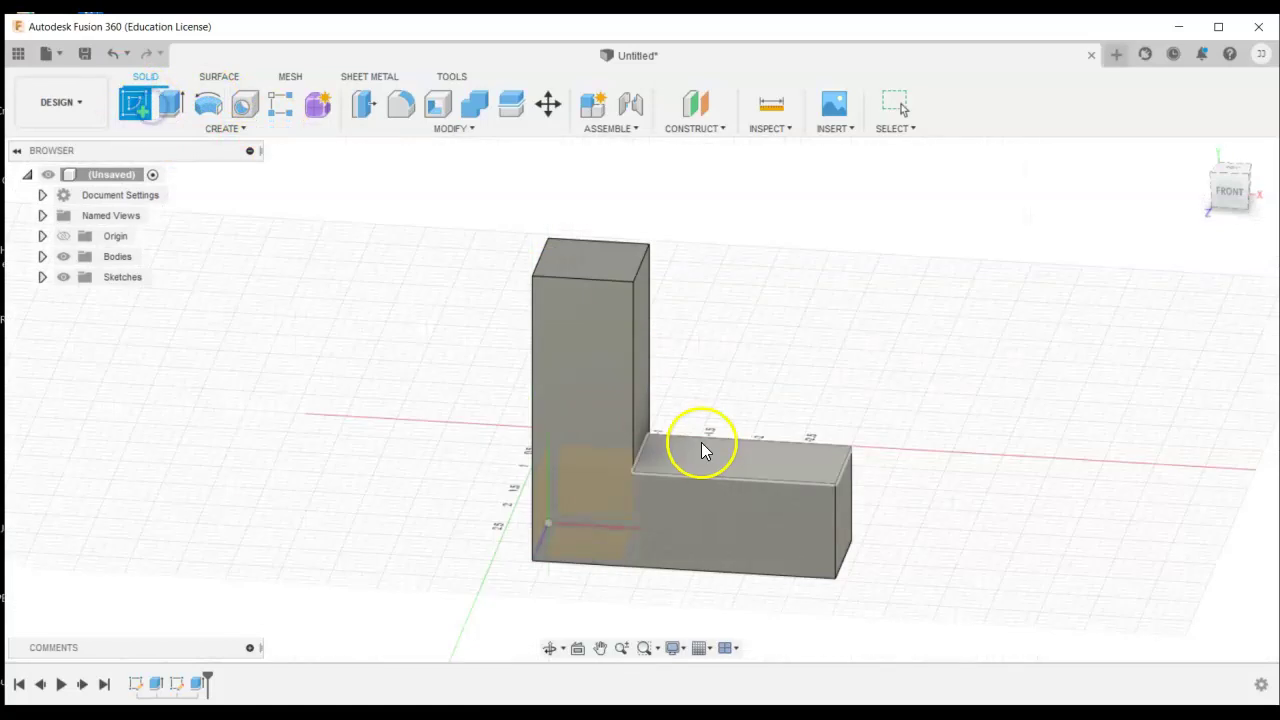
left_click(805, 462)
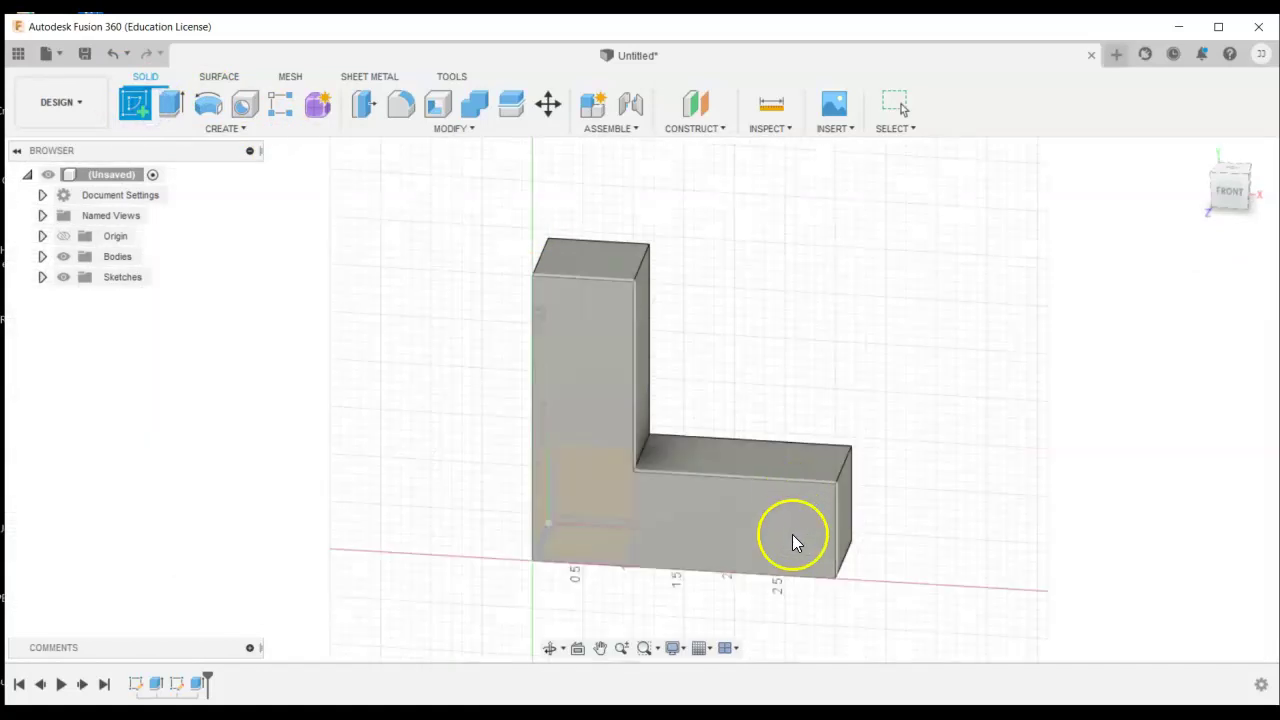
left_click(809, 462)
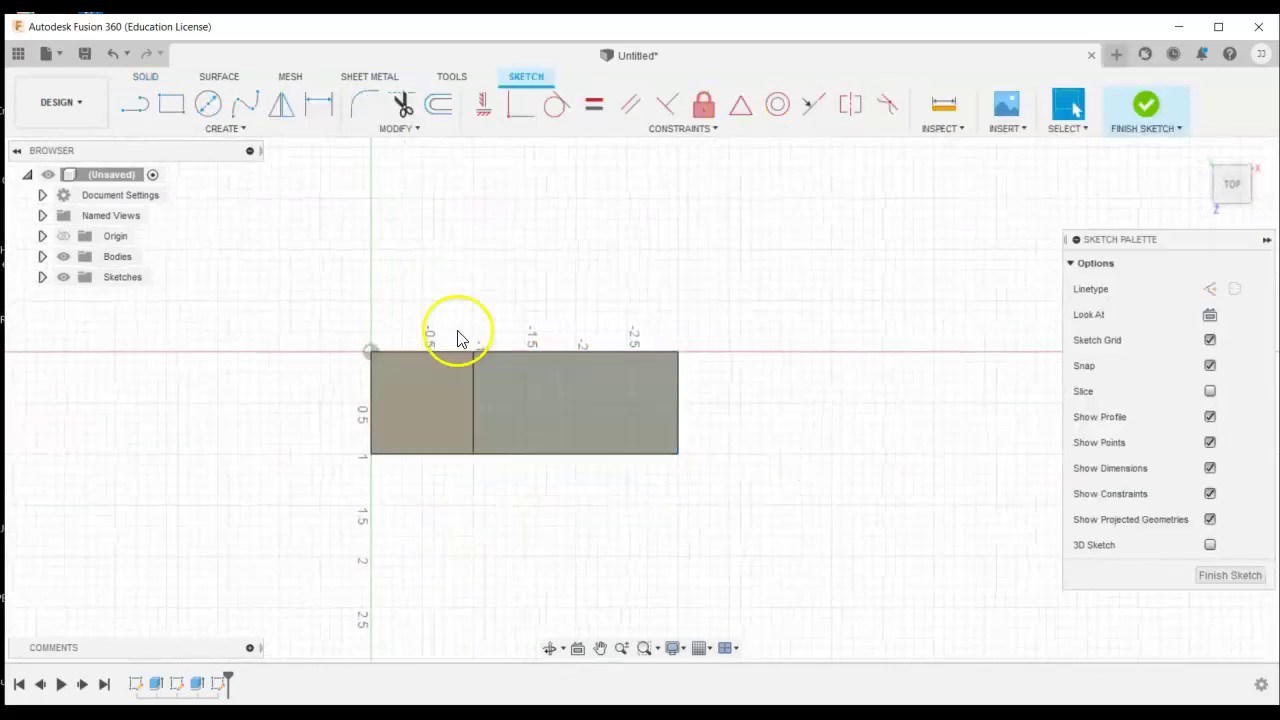
left_click(171, 103)
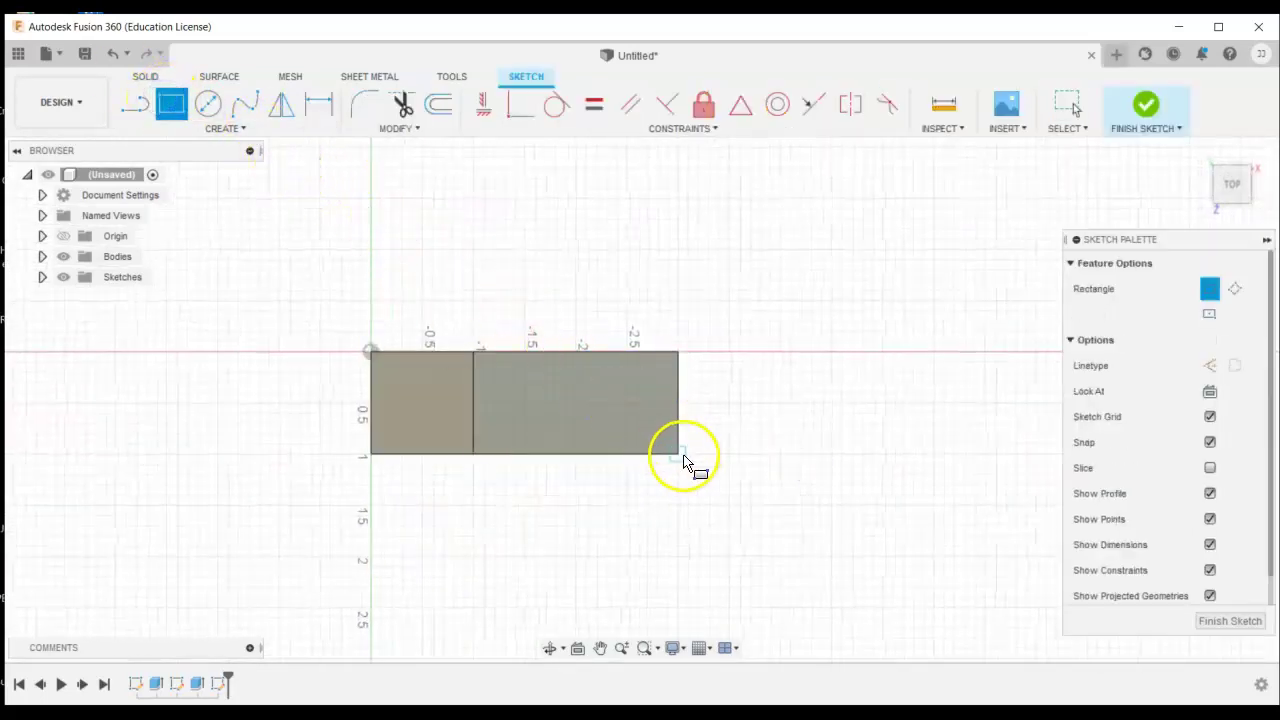
left_click(678, 454)
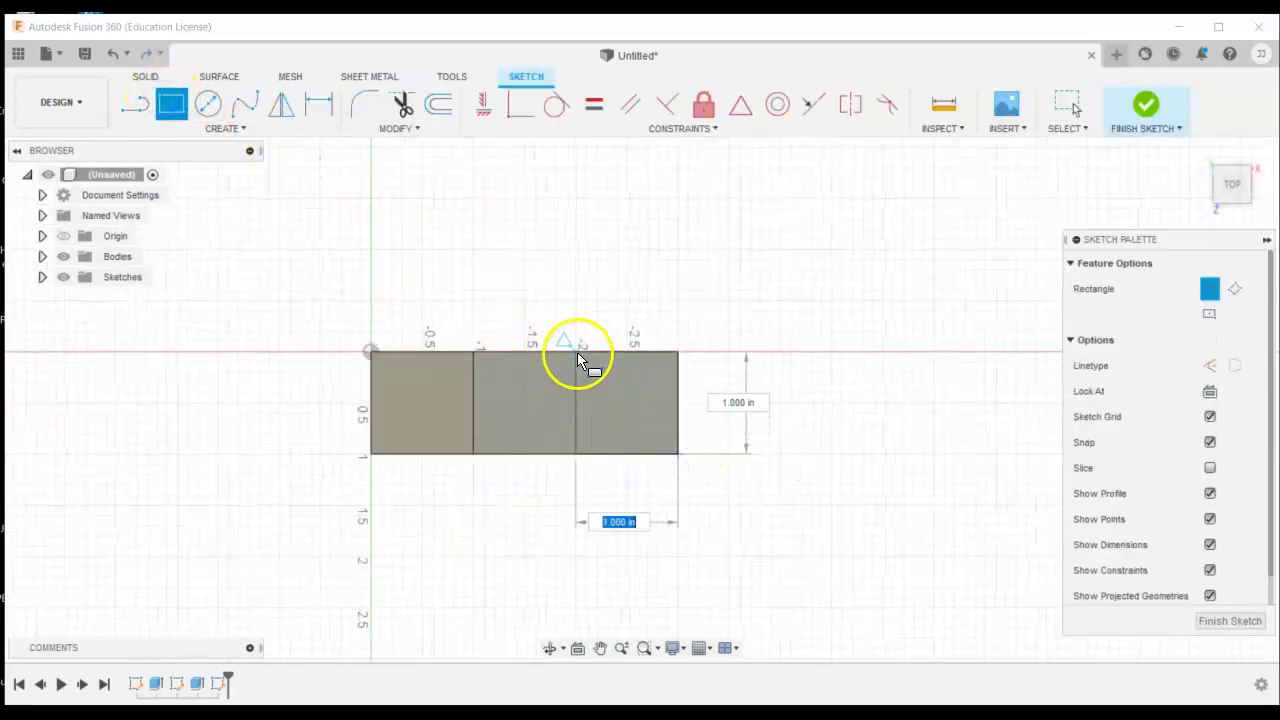
left_click(578, 355)
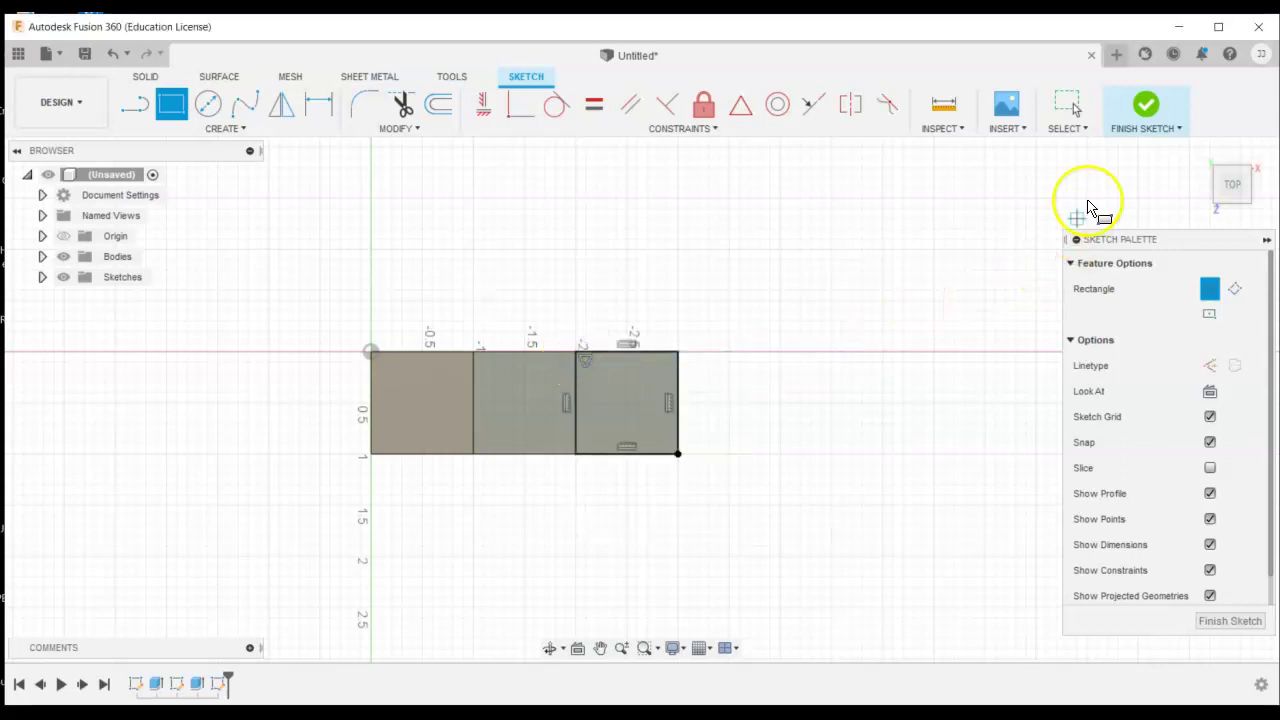
left_click(1147, 115)
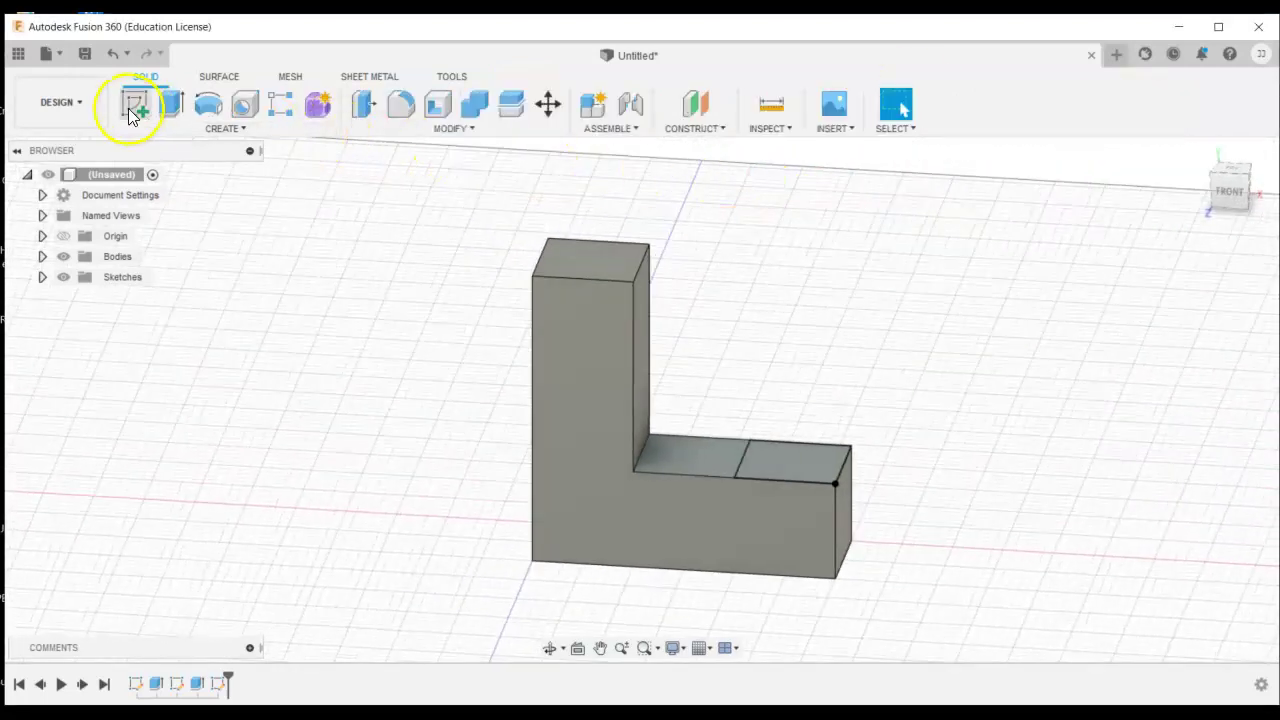
Extrude the end square 1 in upward to form the second upright
left_click(171, 104)
left_click(797, 449)
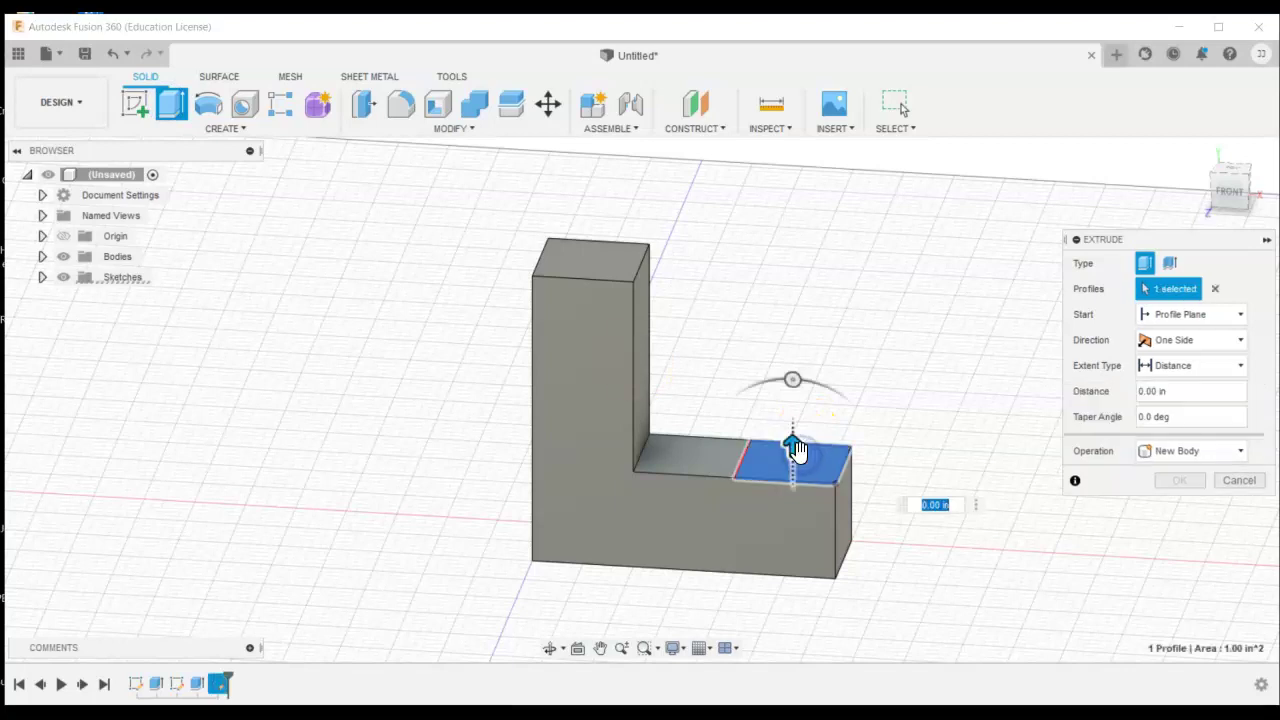
left_click(871, 400)
key("Return")
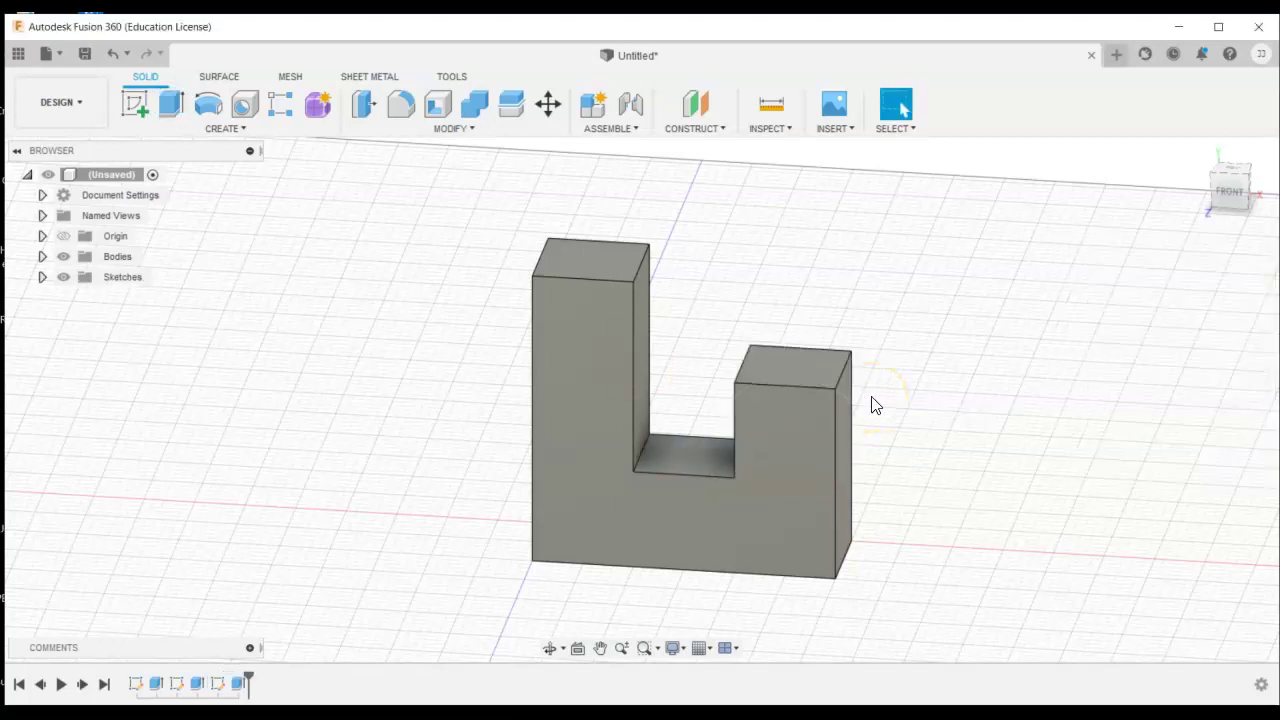
Orbit around the U-shaped body to inspect it from lower front angles
left_click(766, 424)
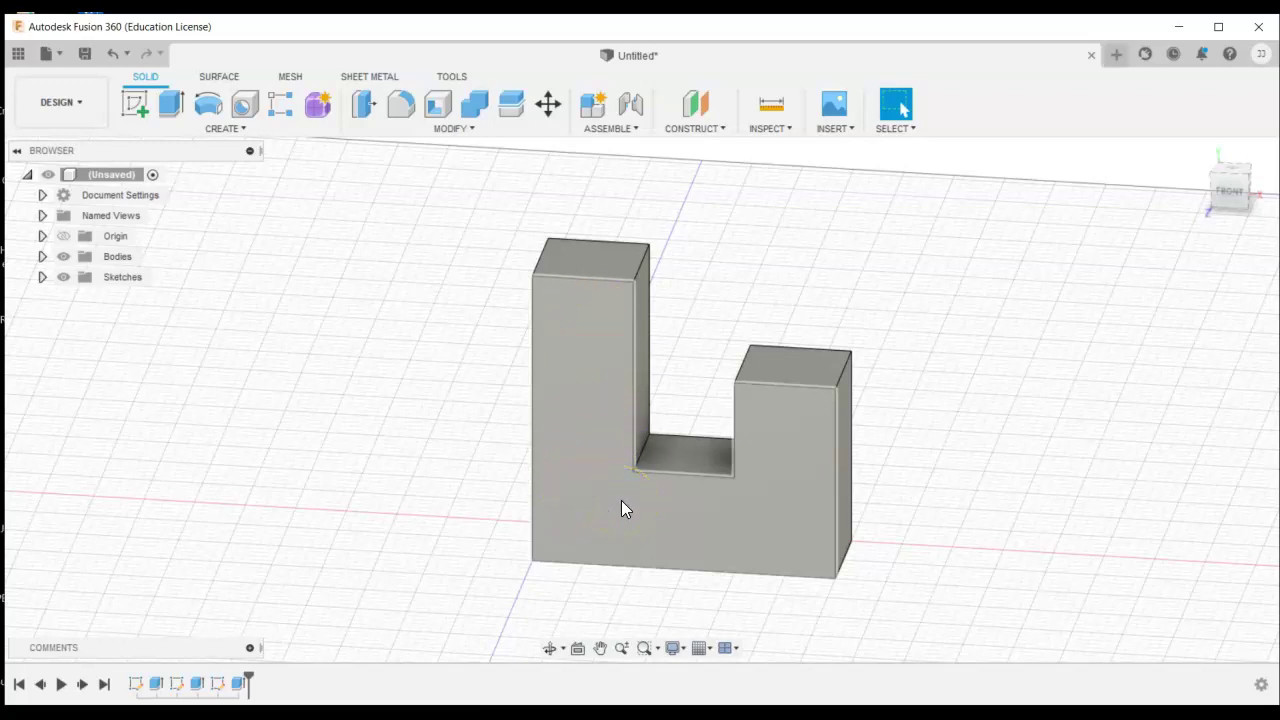
middle_click_drag(621, 500, 686, 560, "shift")
left_click(549, 648)
left_click_drag(749, 543, 705, 490)
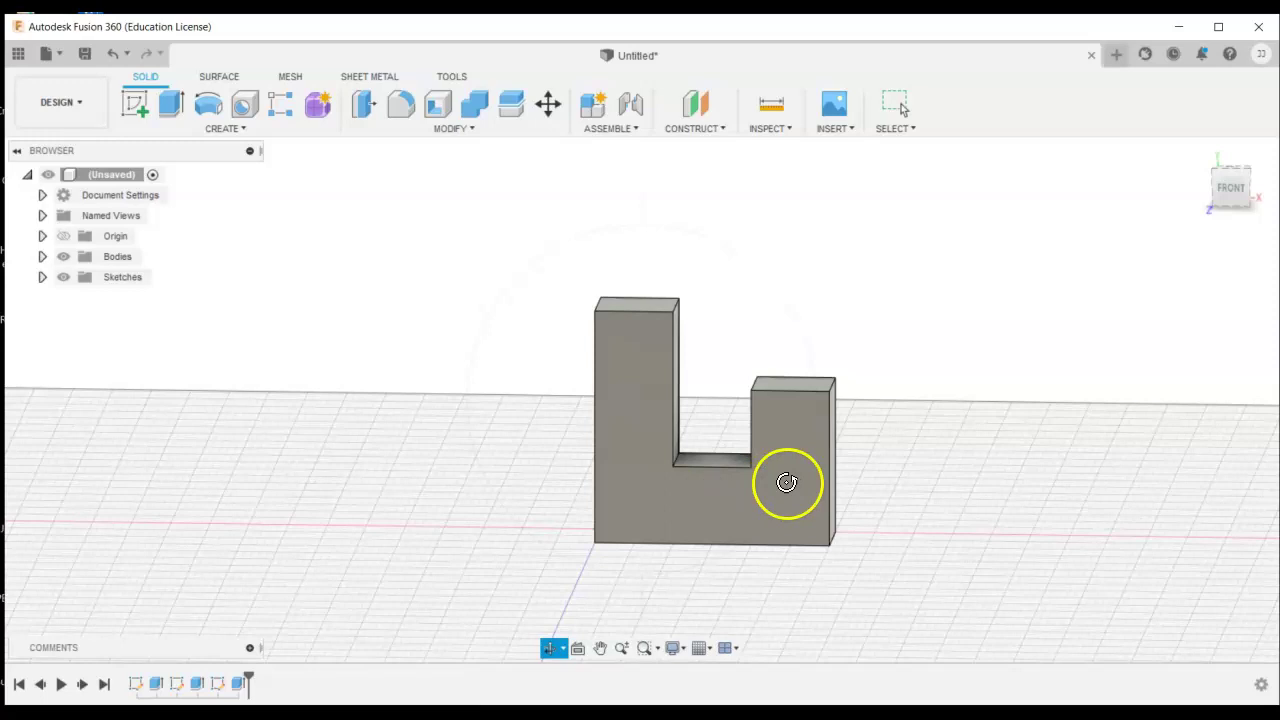
key("Escape")
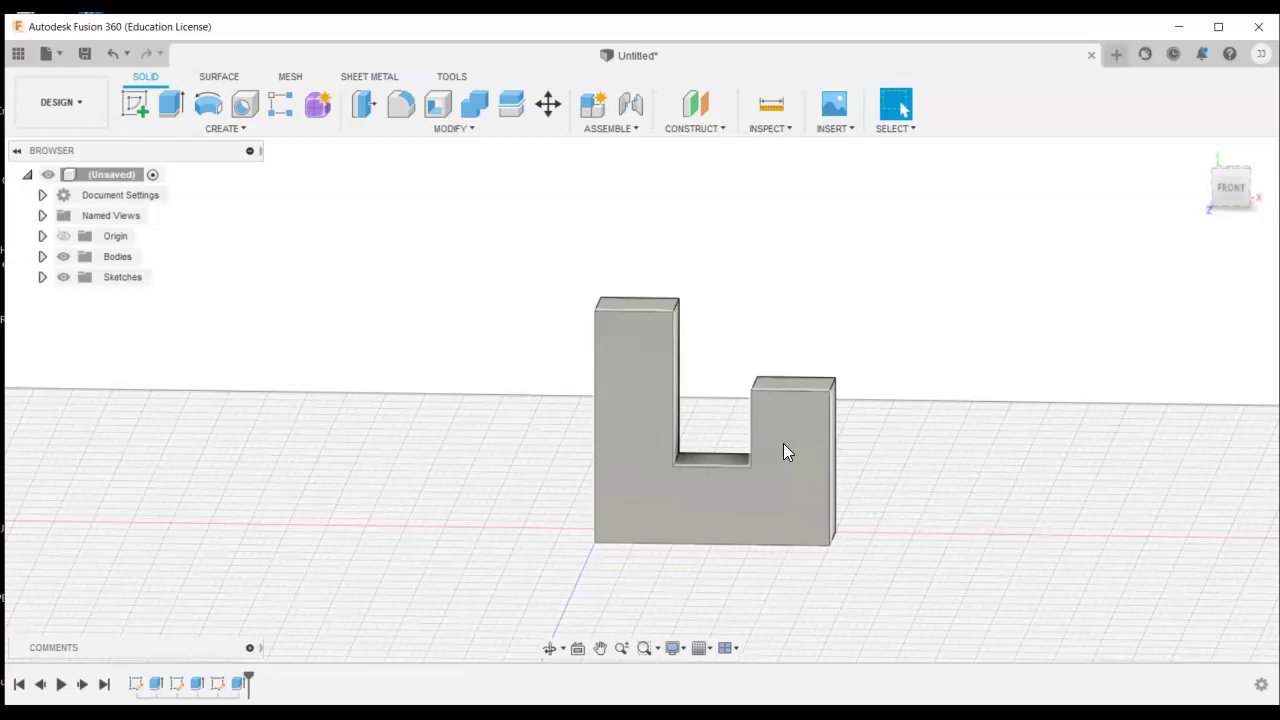
left_click(549, 648)
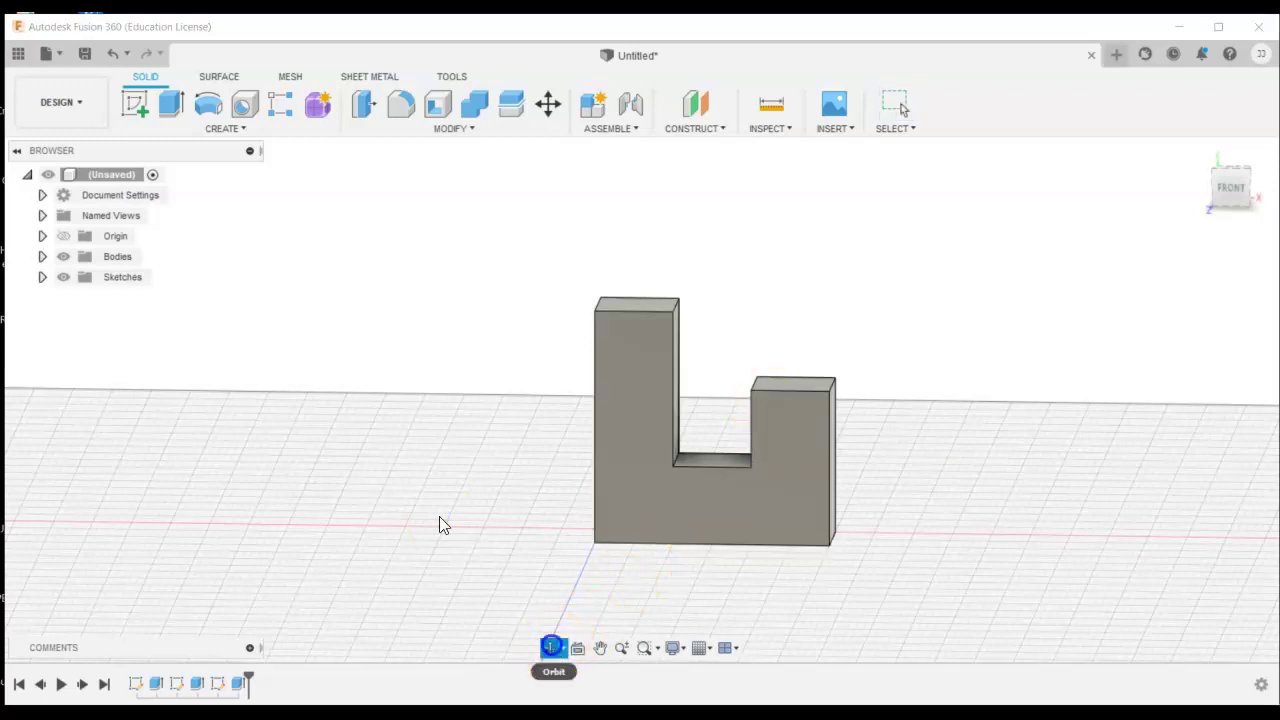
key("Escape")
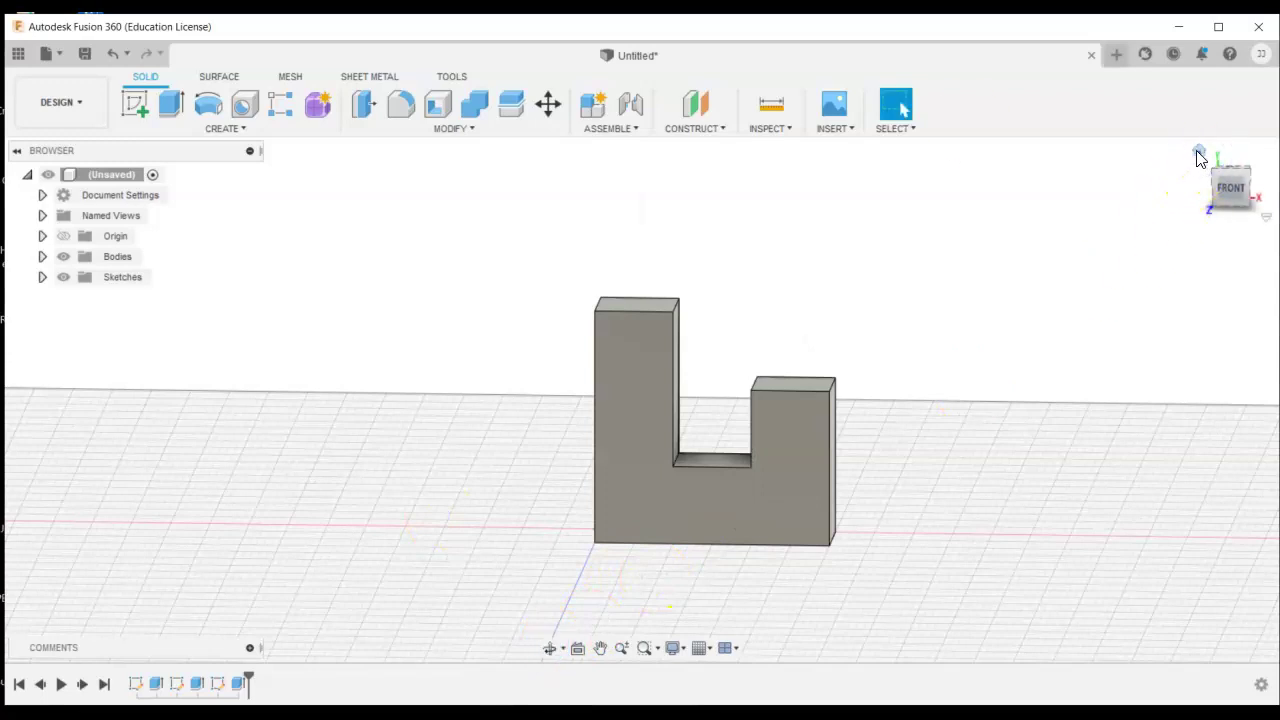
Return to the isometric home view, zoom out, and box-select the whole piece
left_click(1196, 152)
scroll(900, 398, "down", 5)
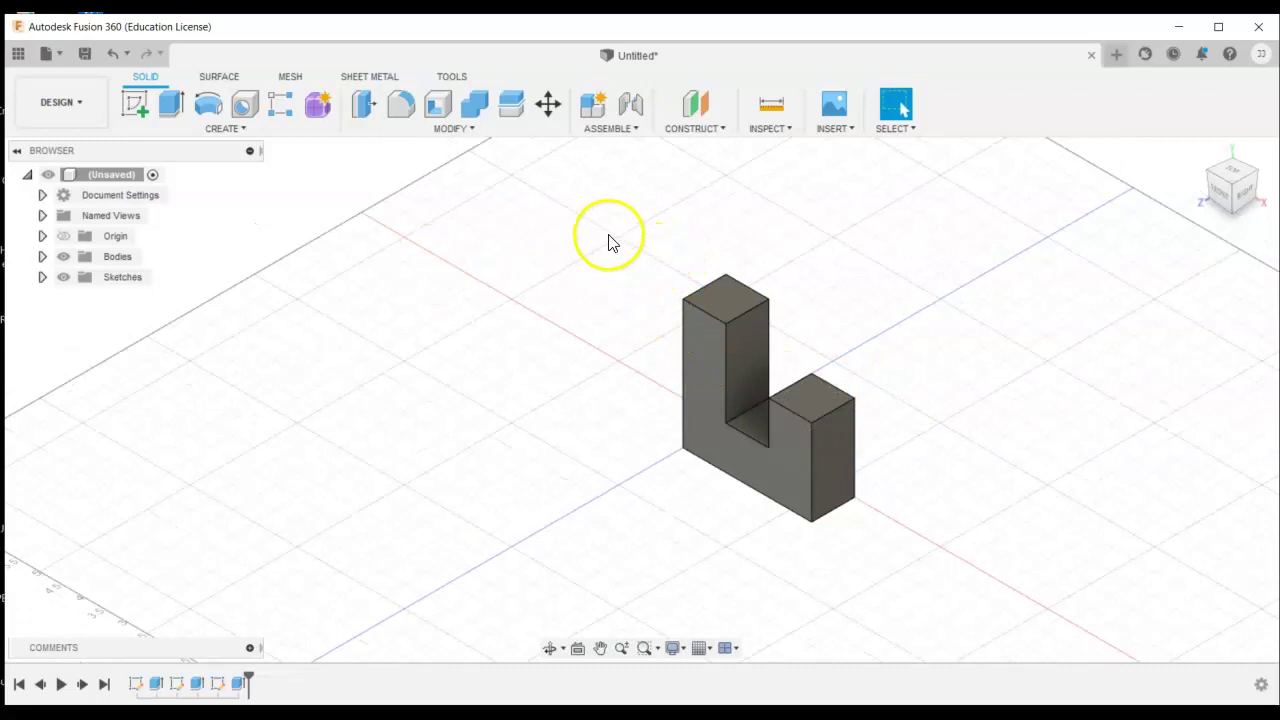
left_click(632, 298)
left_click_drag(632, 298, 947, 573)
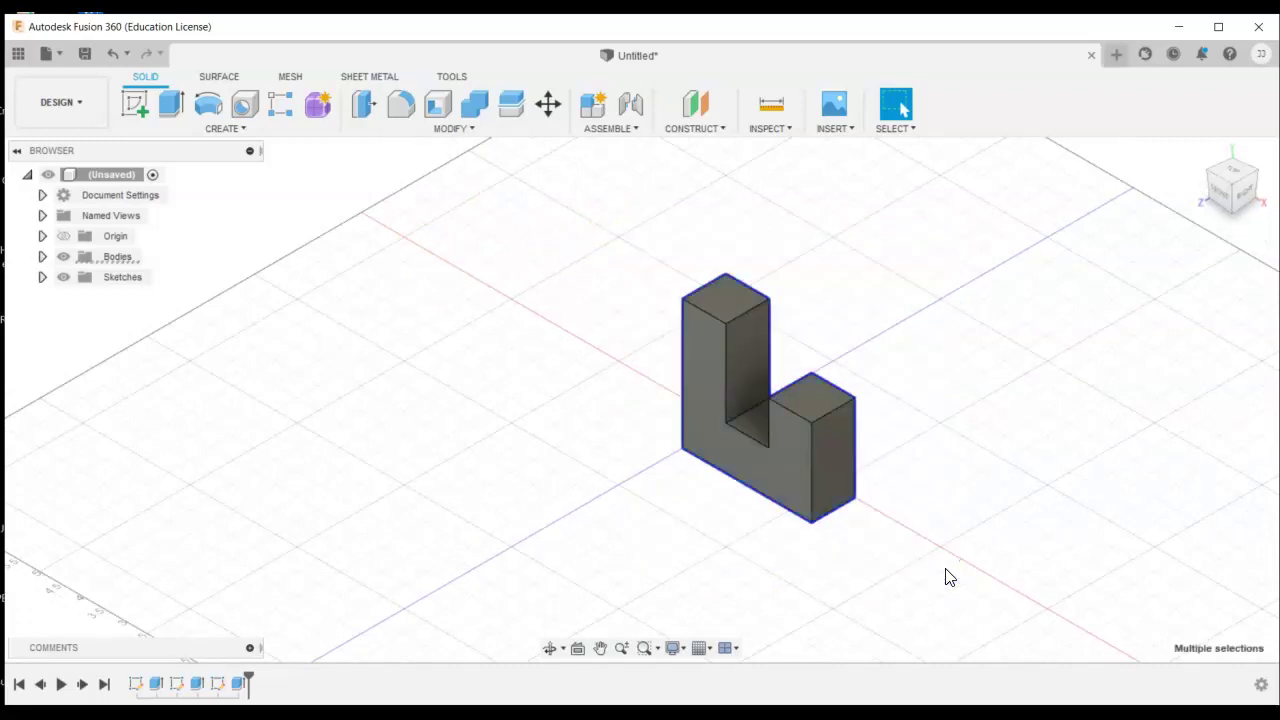
Search the appearance library for 'blue' and drag Aluminum - Anodized Rough (Blue) onto the piece
key("a")
left_click(976, 508)
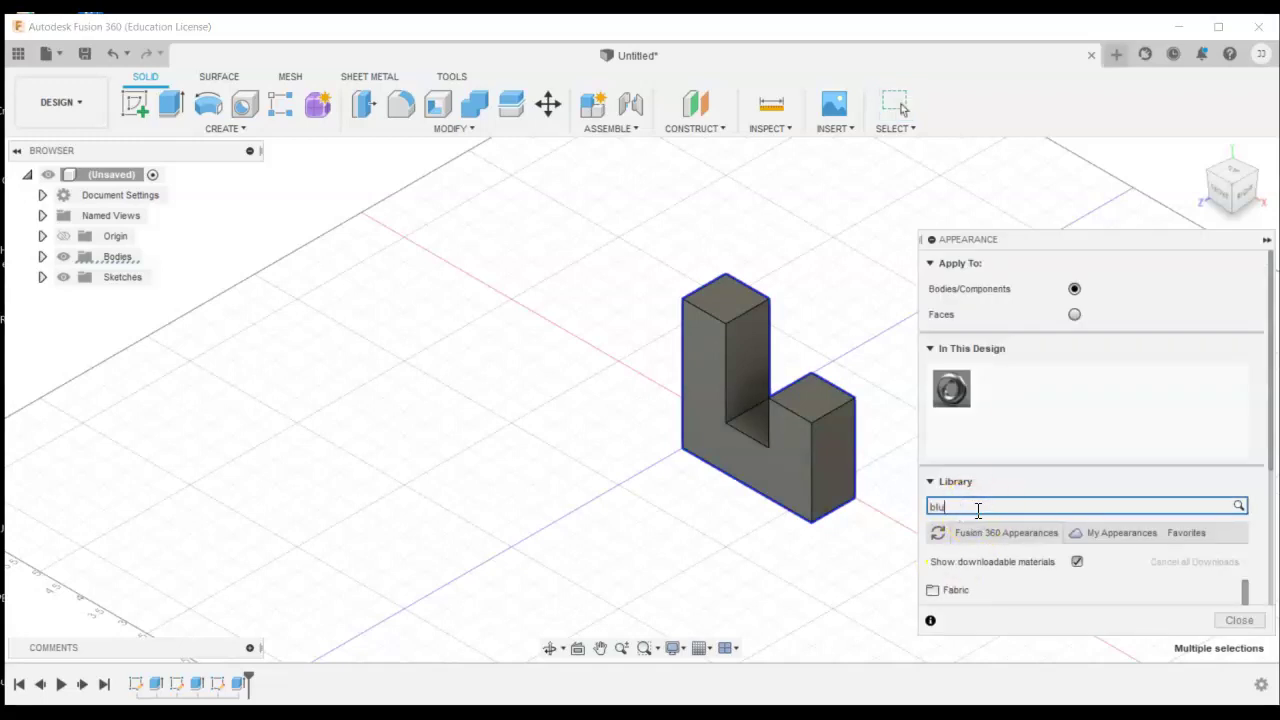
left_click(1028, 514)
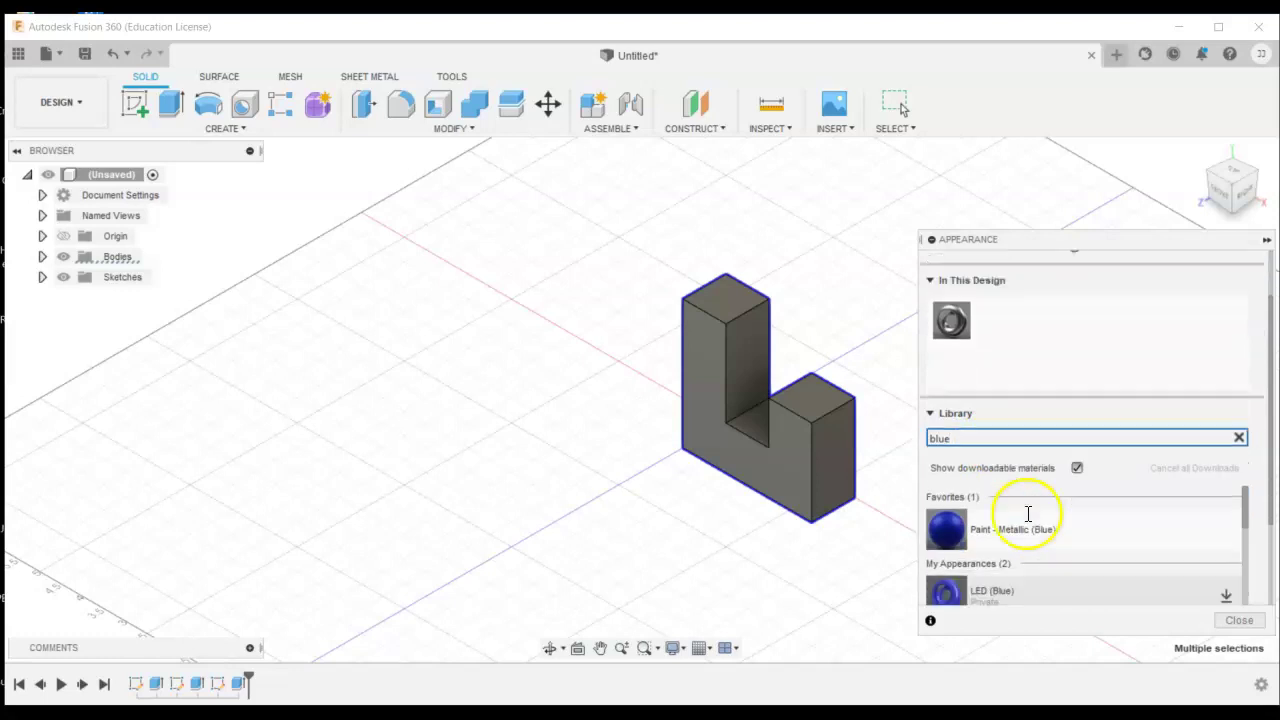
scroll(1026, 509, "down", 3)
scroll(1026, 509, "up", 2)
scroll(1060, 515, "down", 1)
scroll(1100, 521, "down", 1)
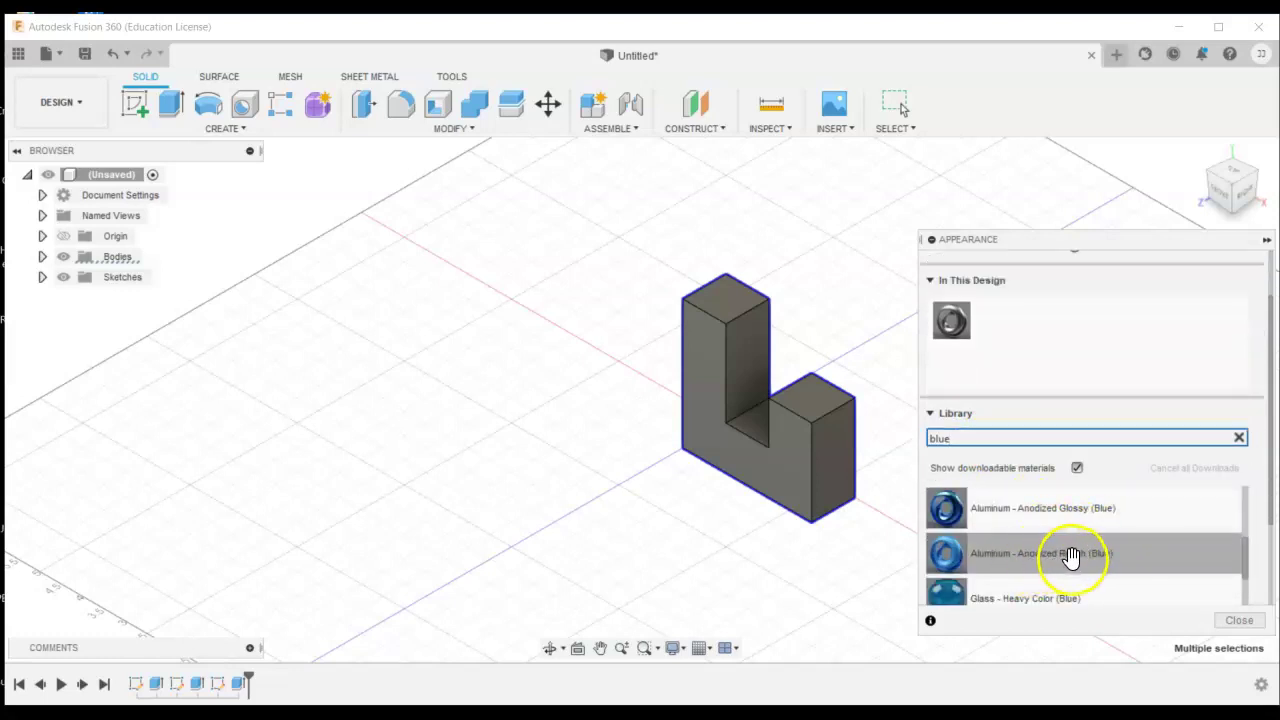
left_click_drag(1071, 556, 766, 459)
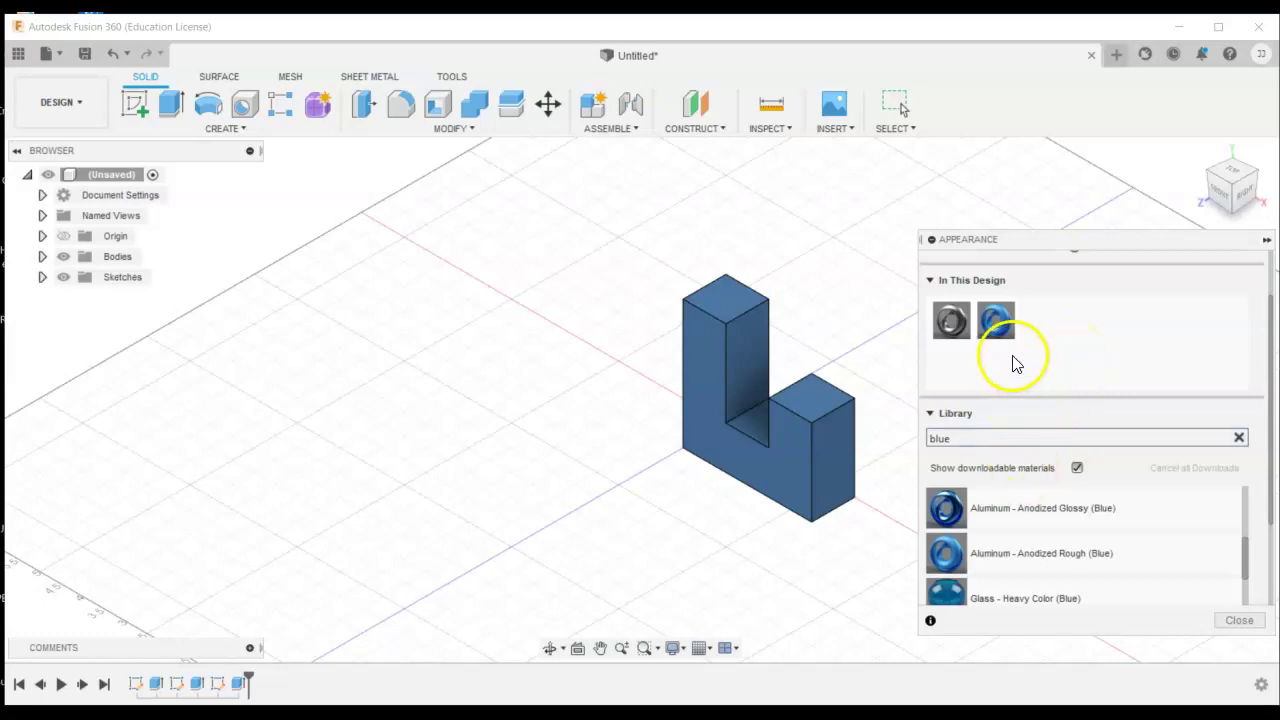
Duplicate the Anodized Rough (Blue) appearance and edit the copy's hue and name
right_click(995, 320)
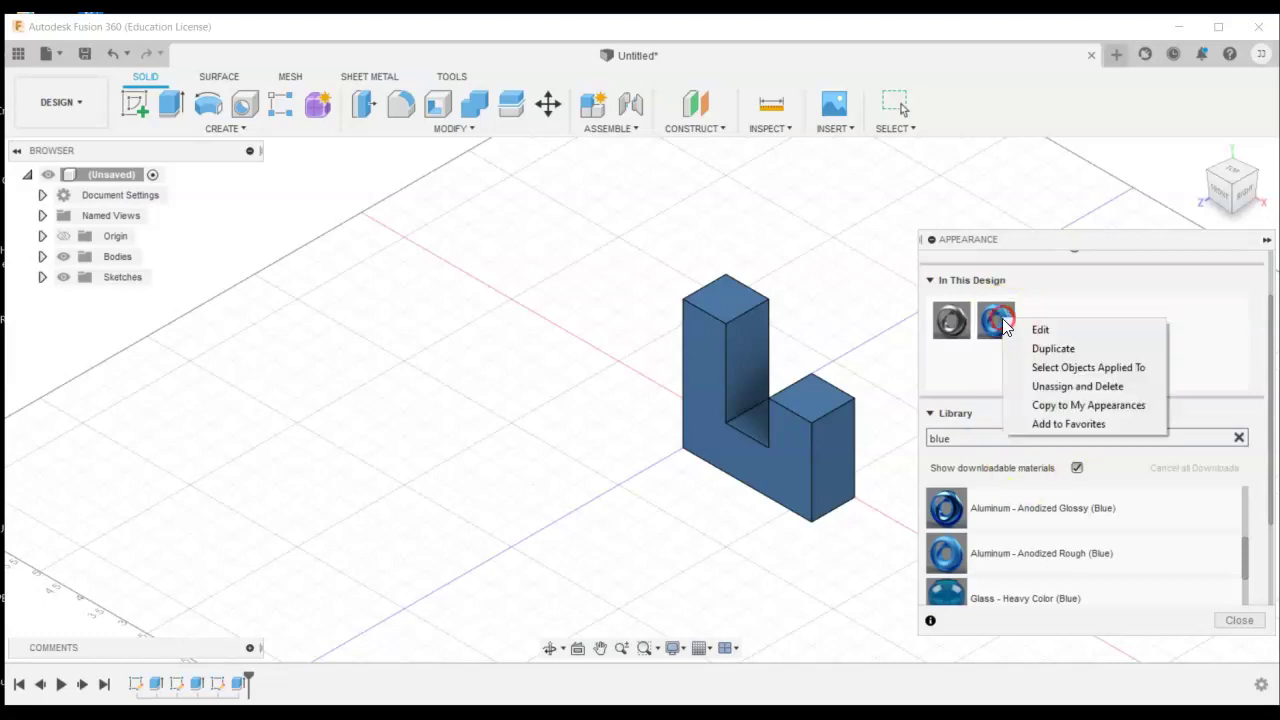
left_click(1062, 348)
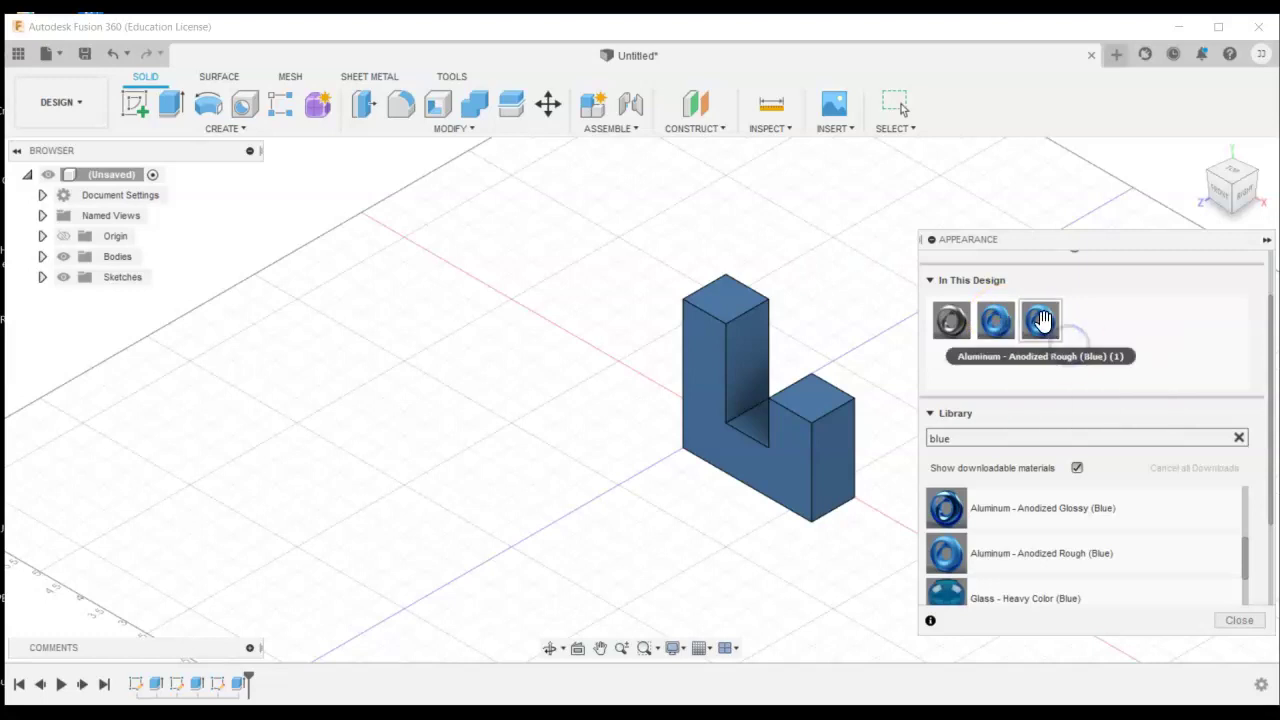
right_click(1047, 318)
left_click(1078, 330)
left_click(805, 316)
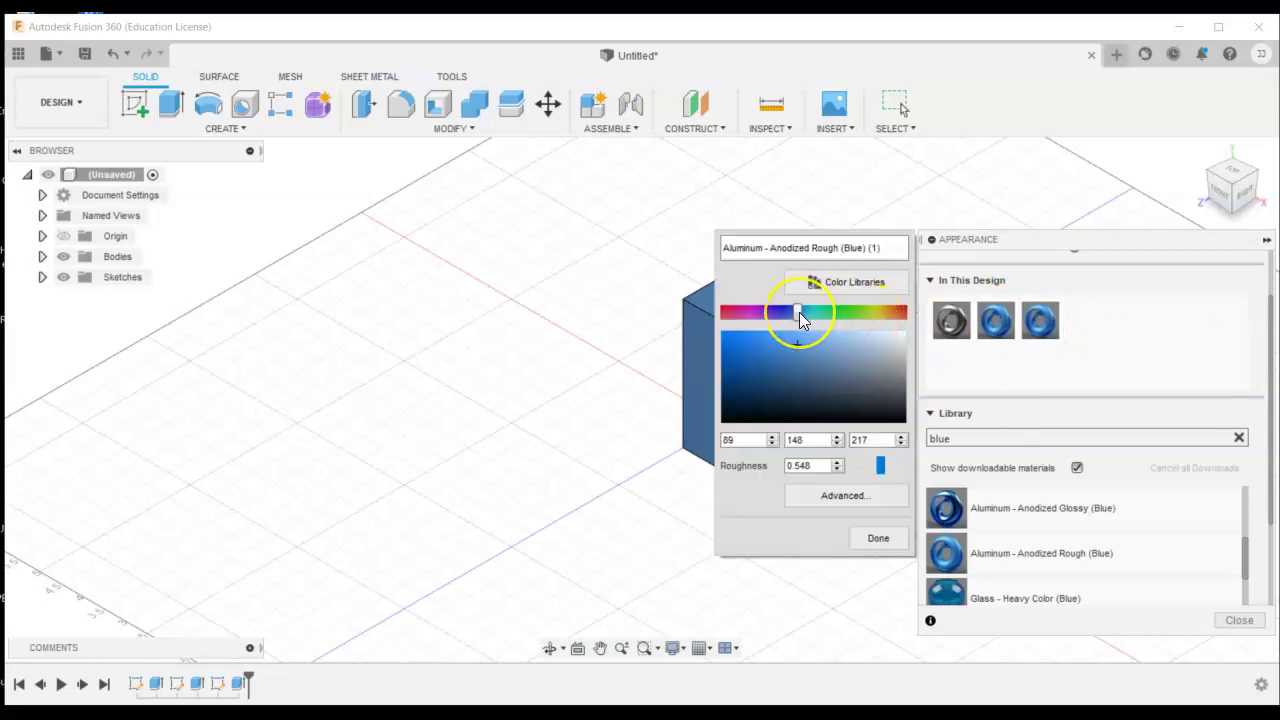
left_click_drag(888, 248, 676, 312)
left_click(876, 538)
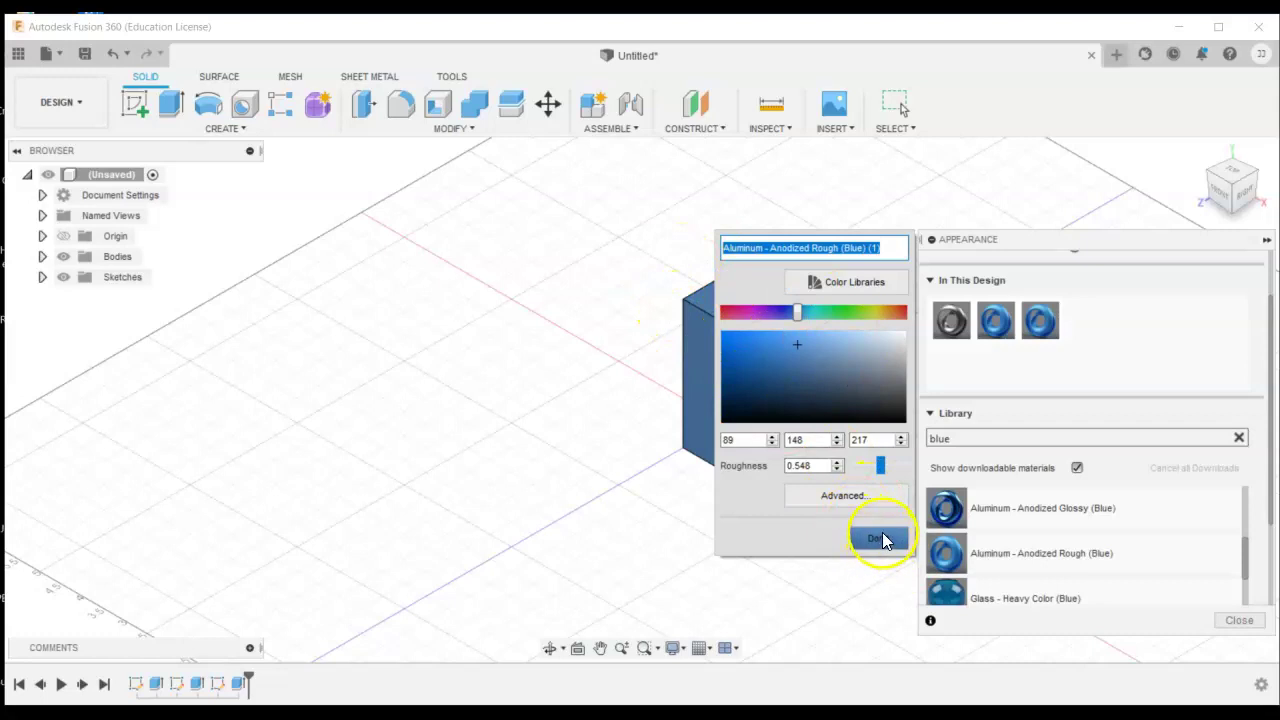
left_click(996, 320)
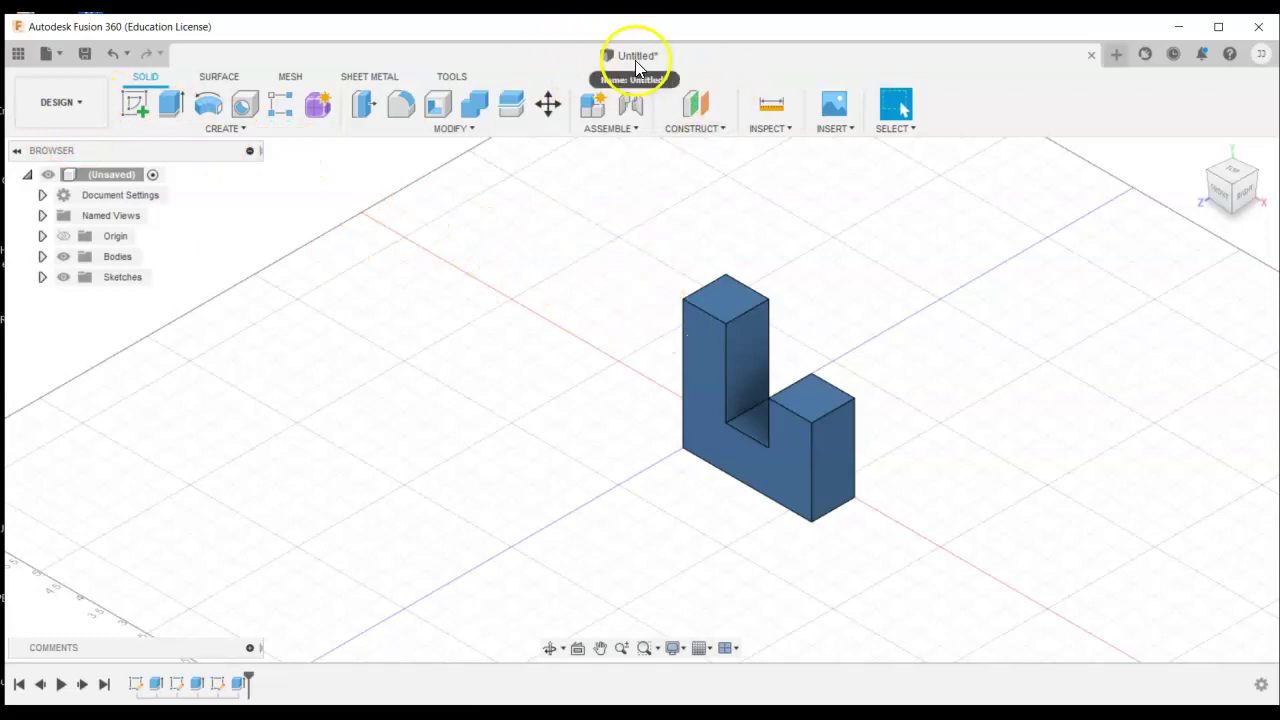
Save the design as 'Practice piece' in Period 6 Puzzle cube and show the project's files
left_click(87, 53)
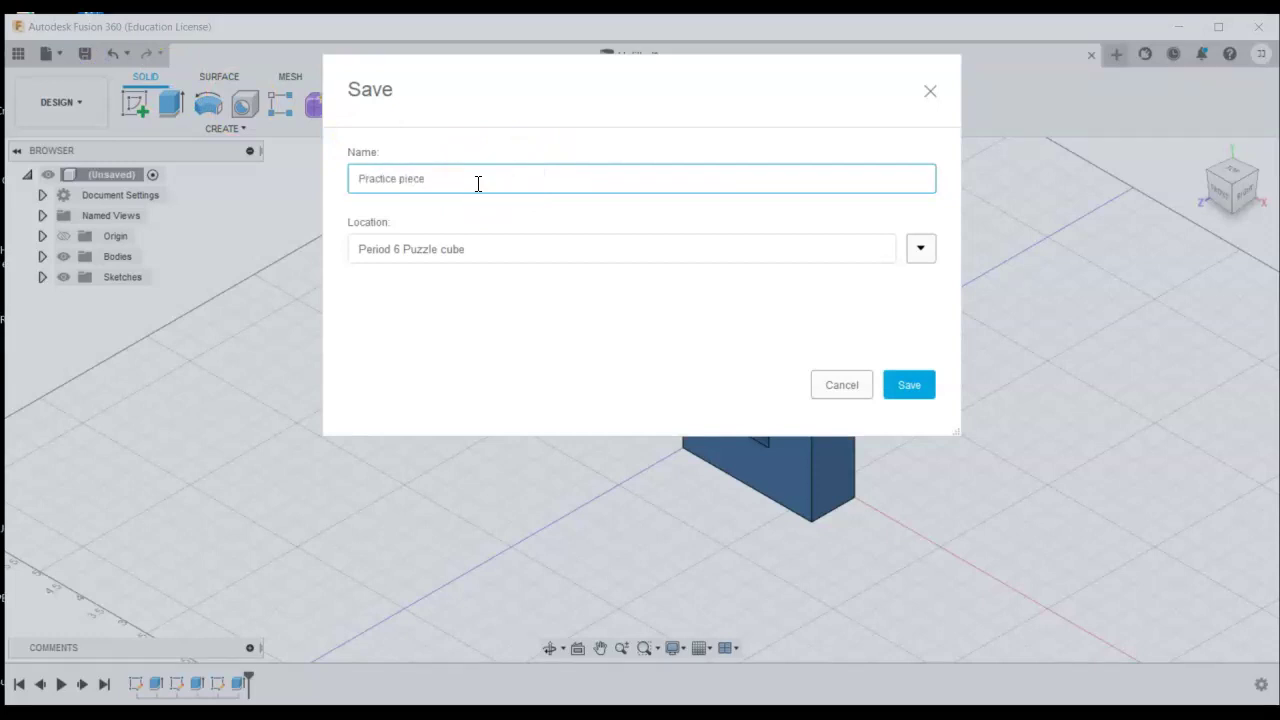
left_click(917, 396)
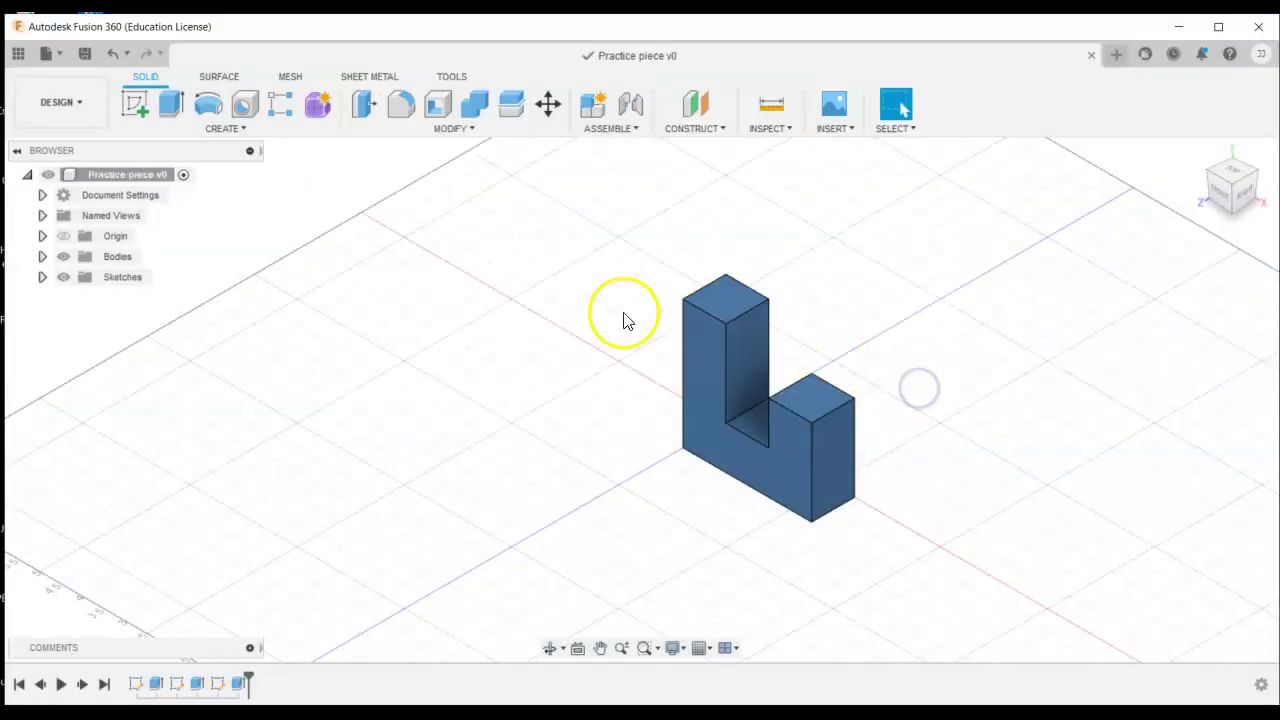
left_click(18, 52)
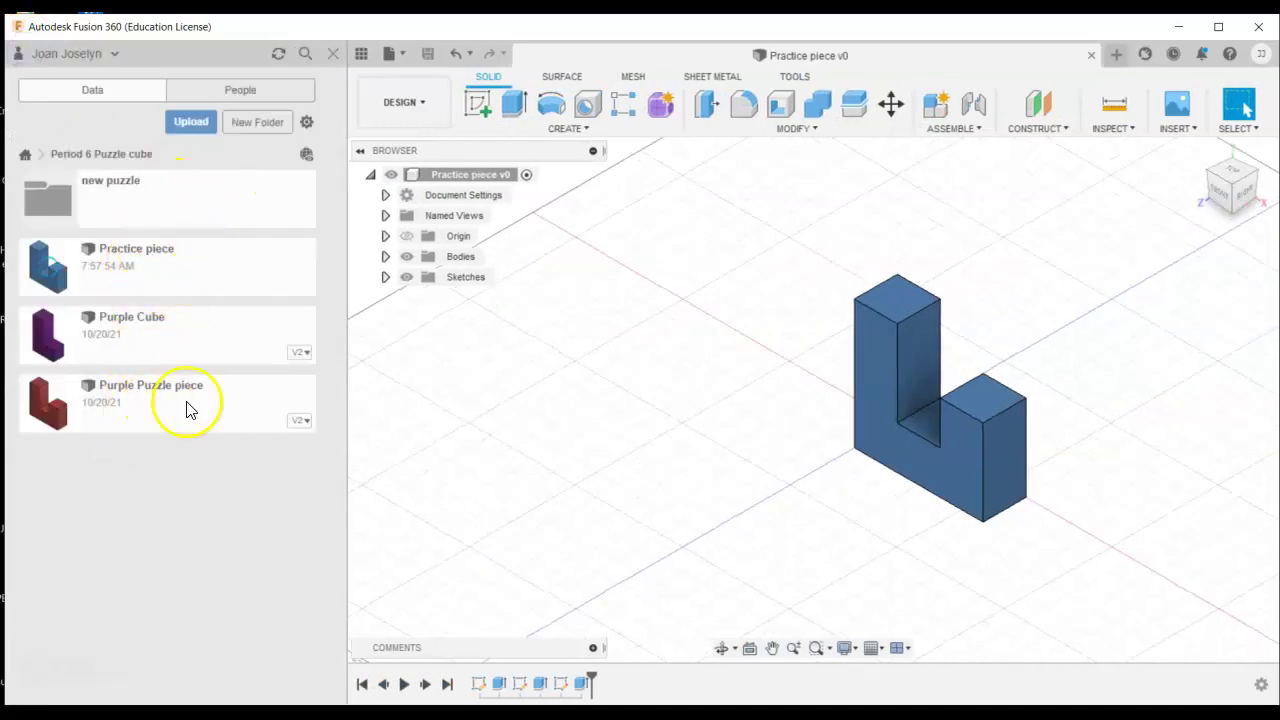
Create a drawing from the design with the ASME standard, inch units and a B-size sheet
left_click(333, 53)
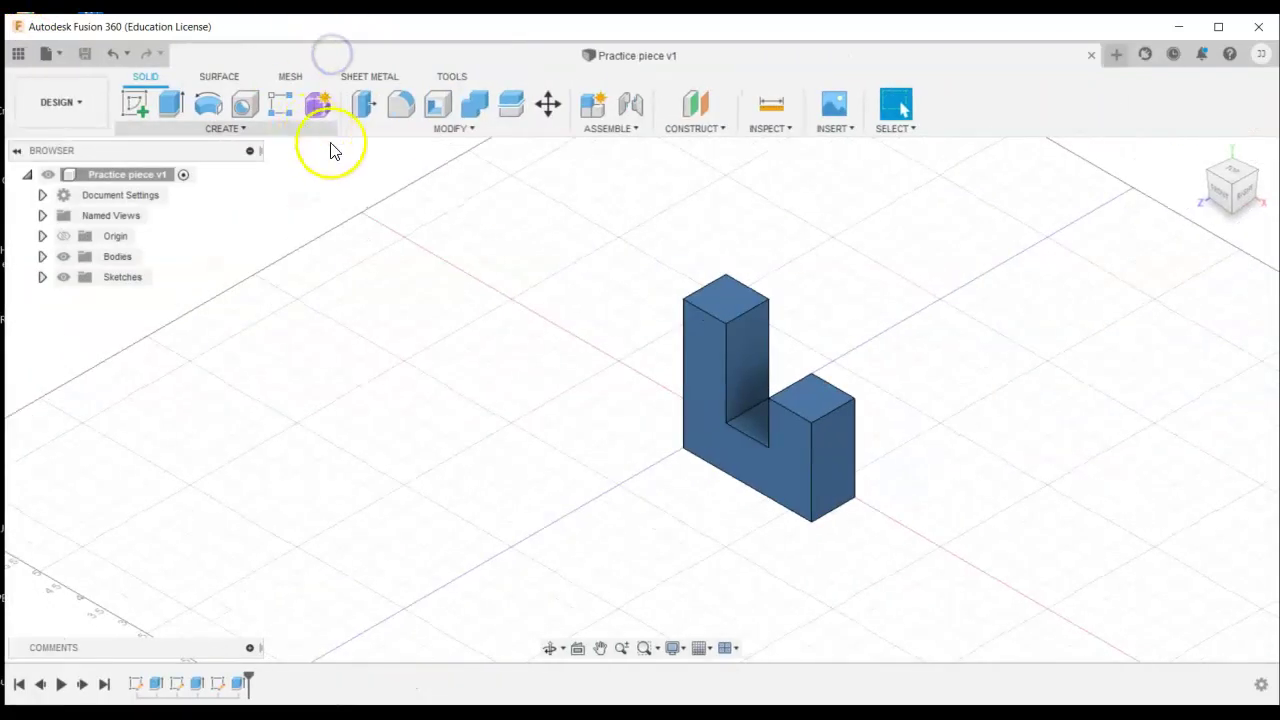
left_click(95, 103)
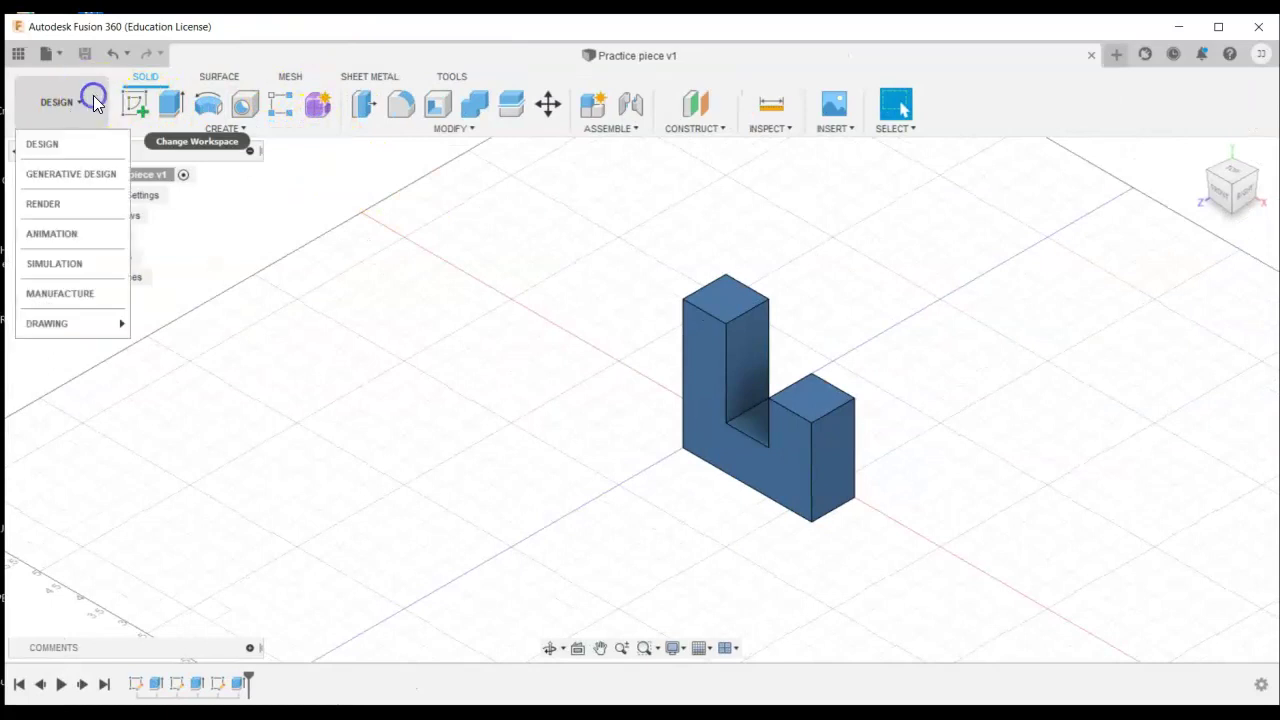
mouse_move(100, 330)
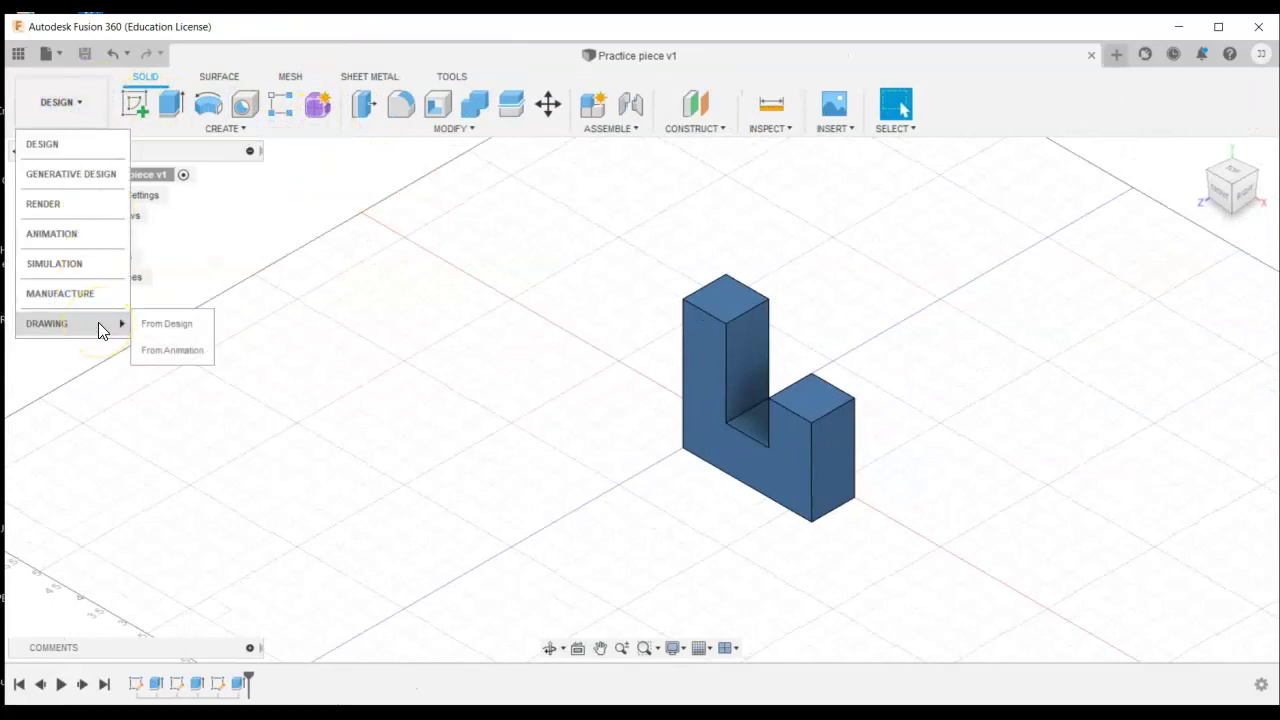
left_click(199, 327)
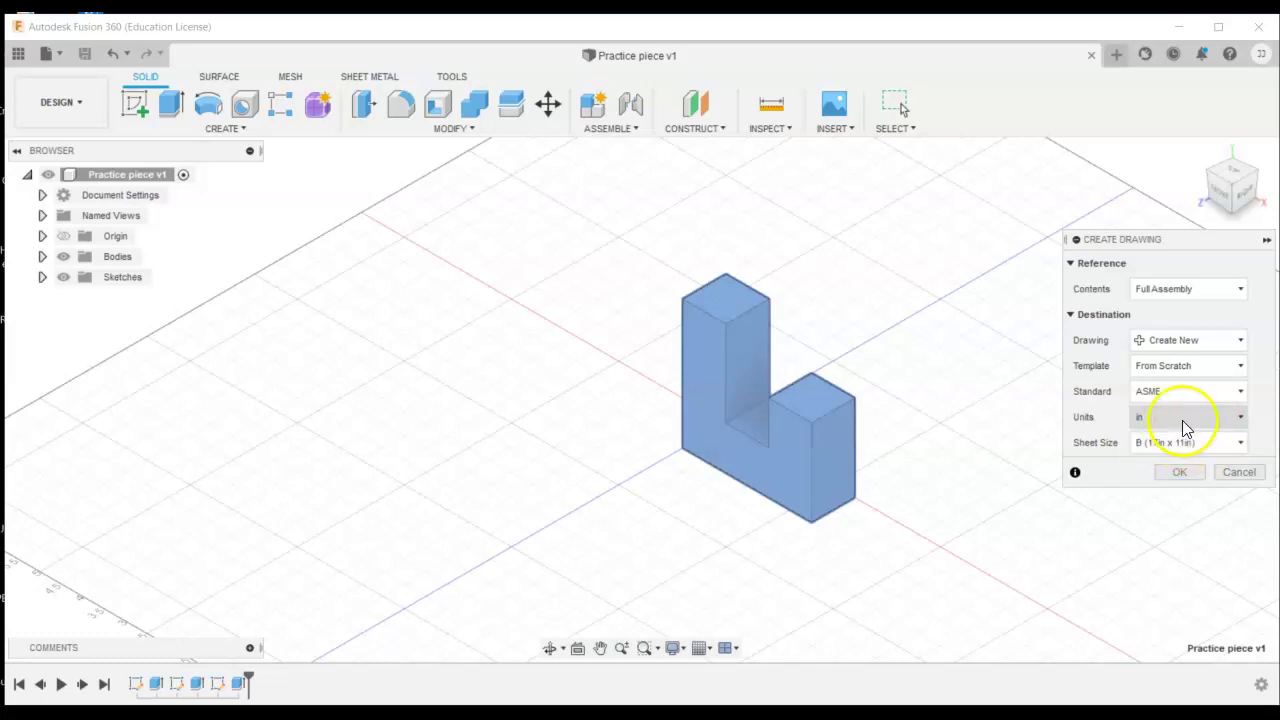
left_click(1192, 394)
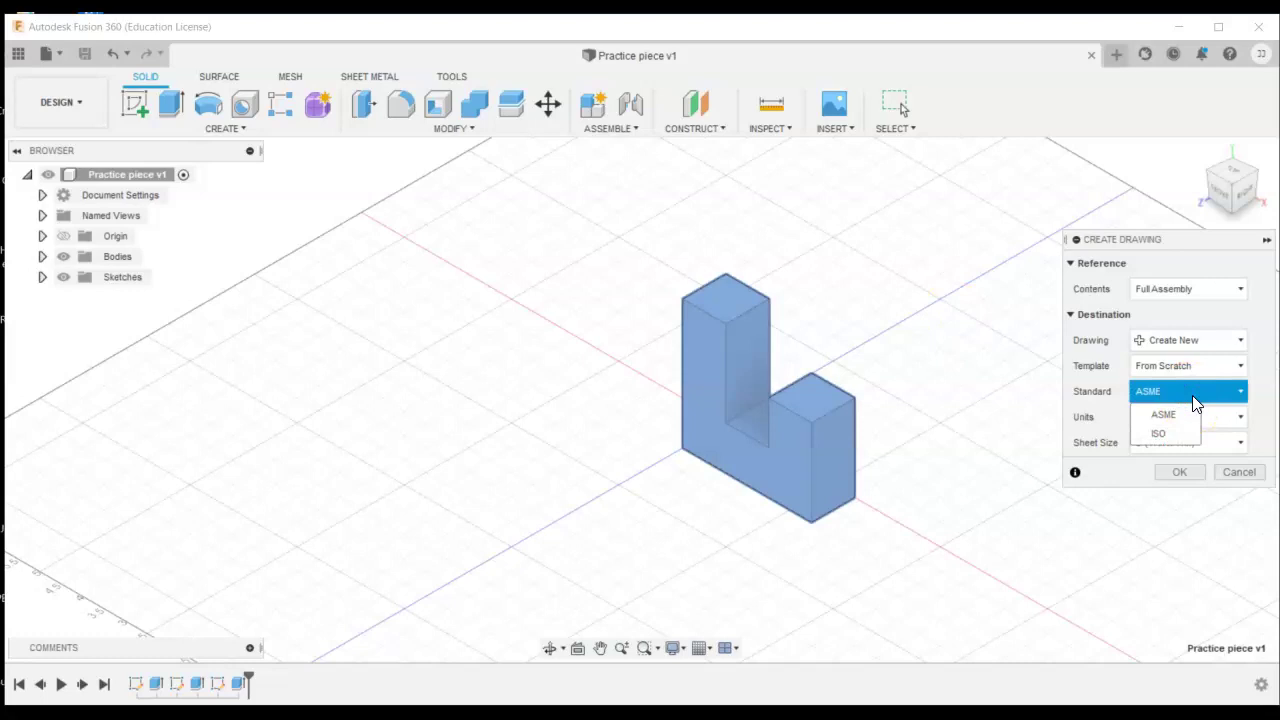
left_click(1197, 393)
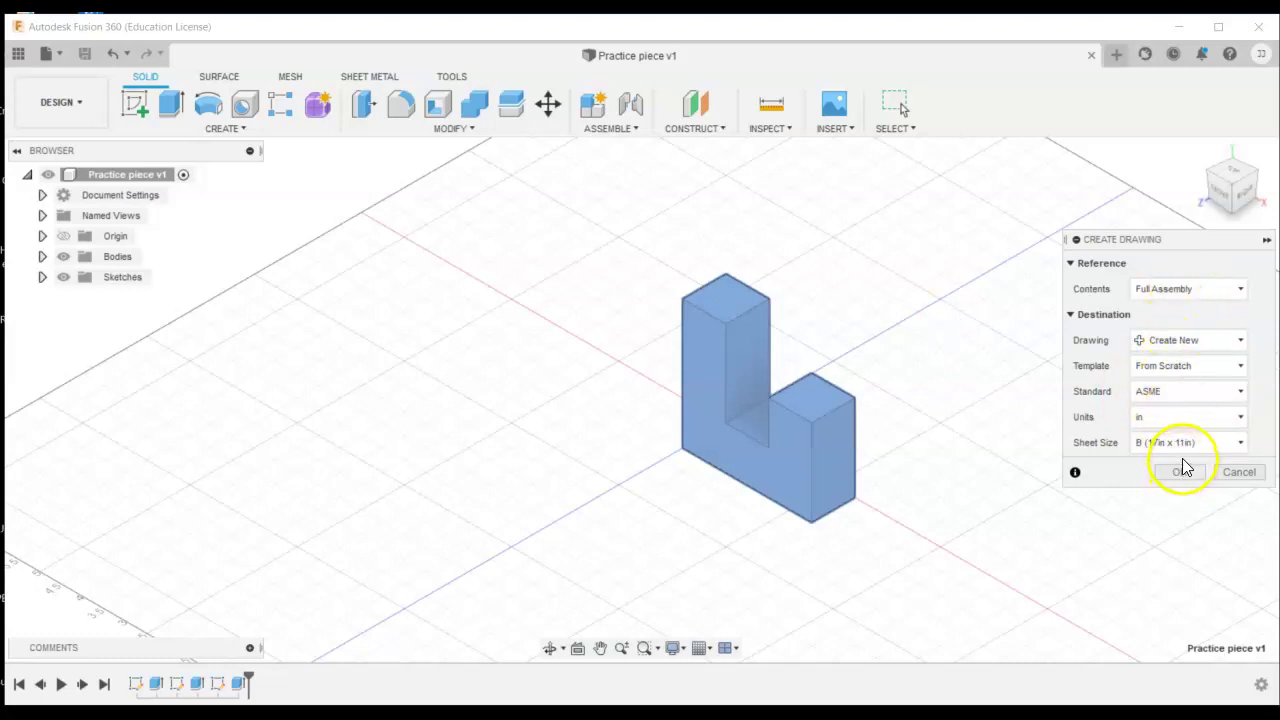
left_click(1205, 474)
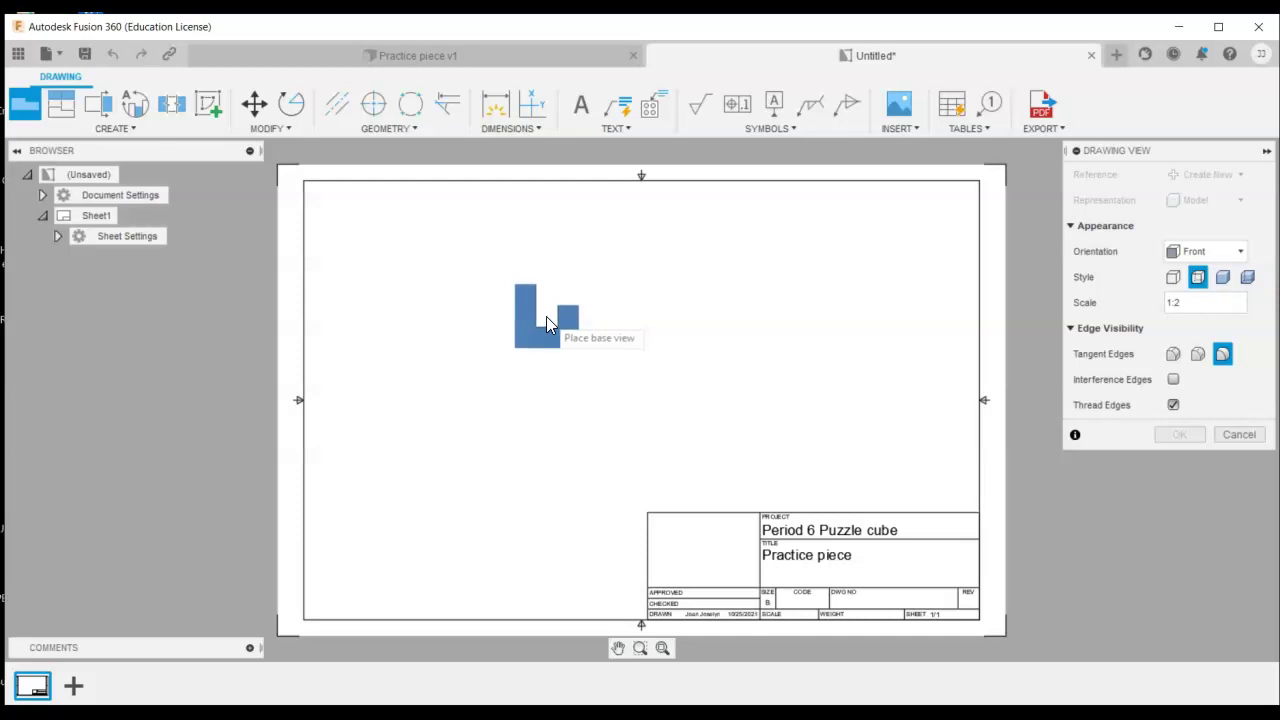
left_click(529, 60)
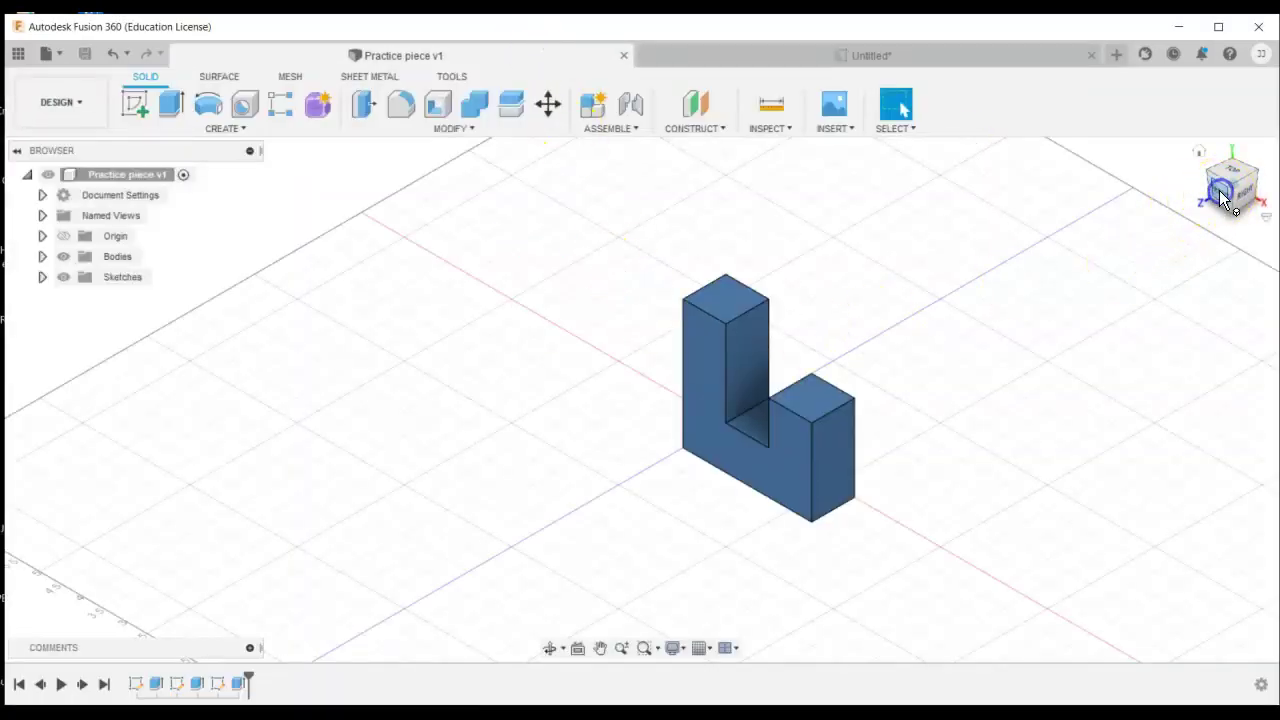
left_click(1230, 190)
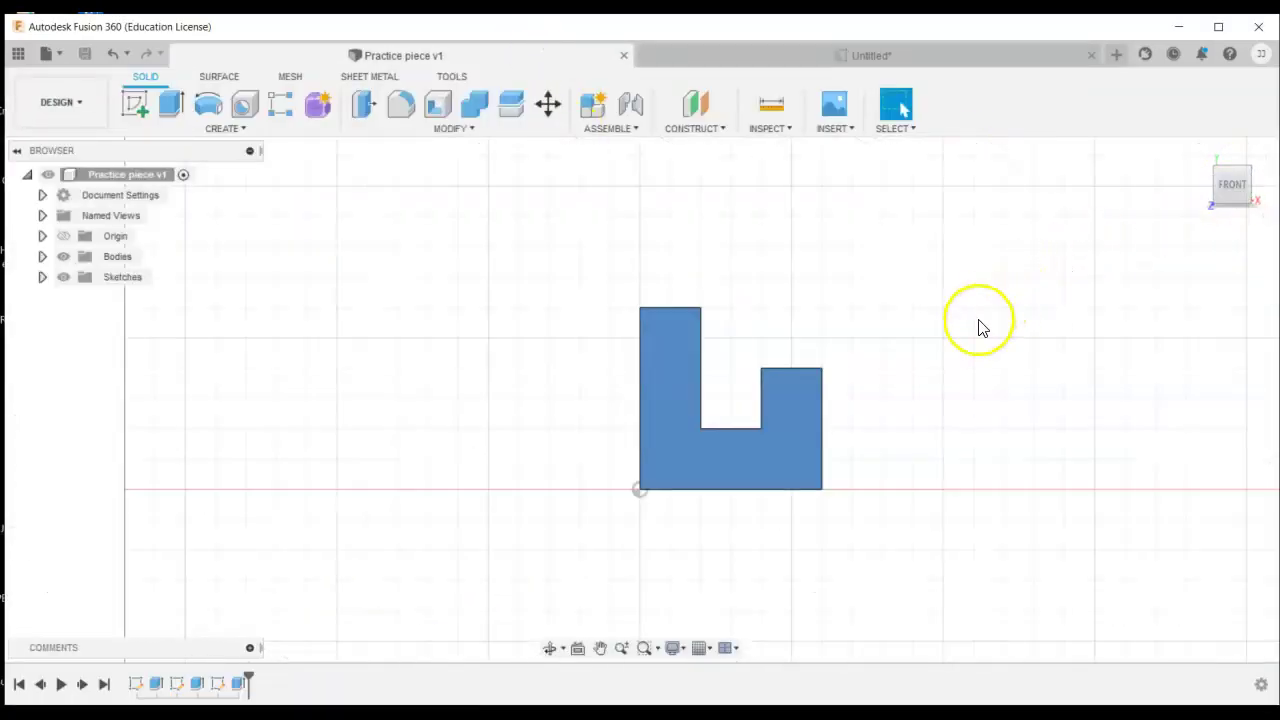
left_click(1199, 151)
scroll(971, 360, "down", 5)
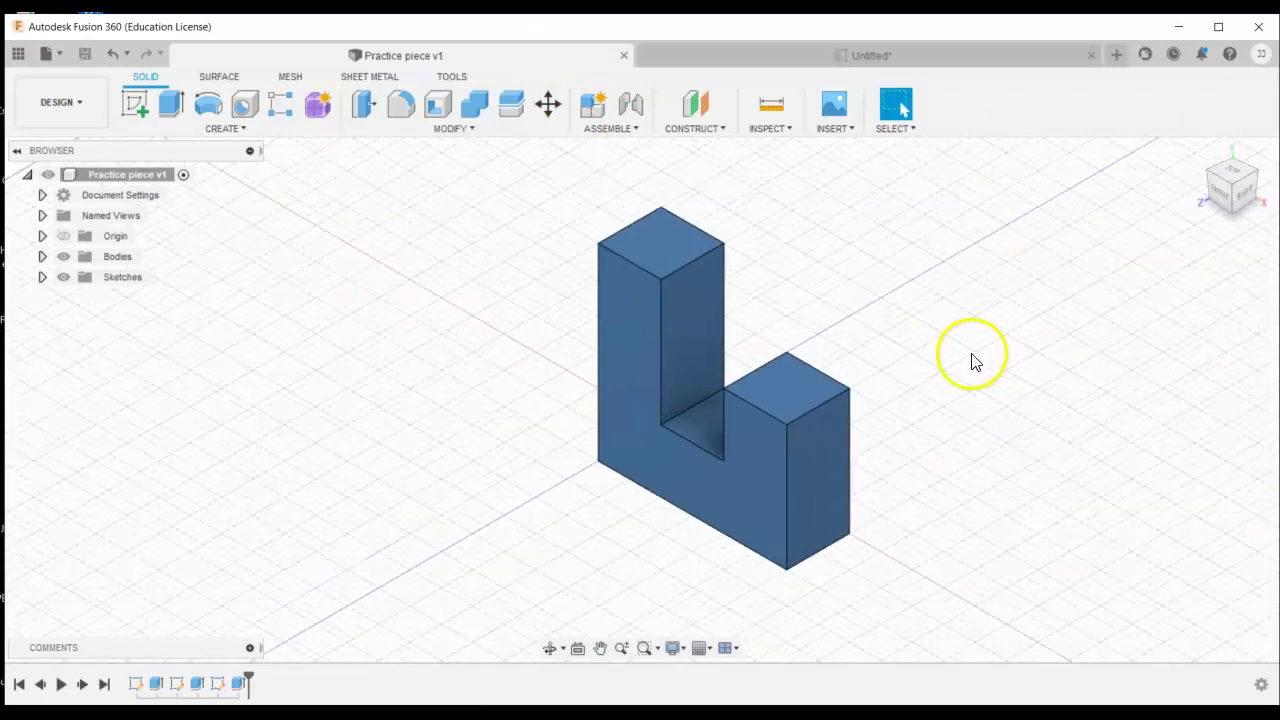
left_click(660, 55)
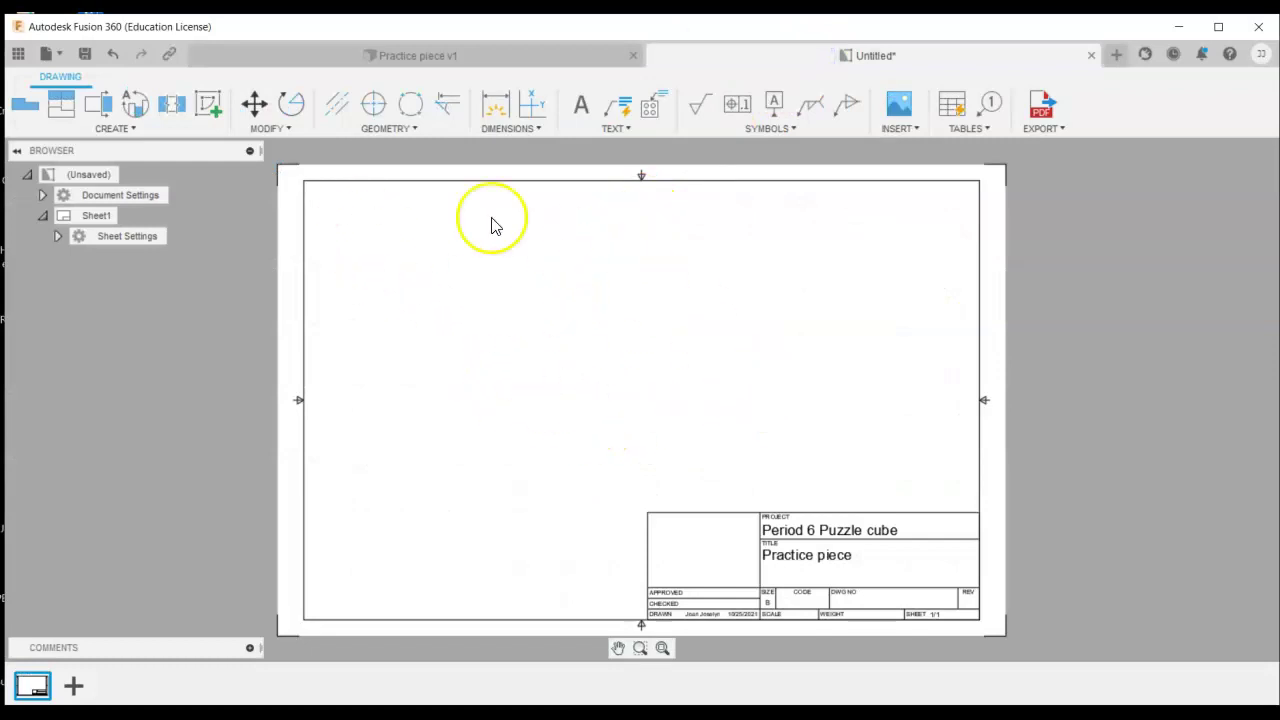
Place the front base view on the sheet at 1:1 scale instead of 1:2
left_click(25, 103)
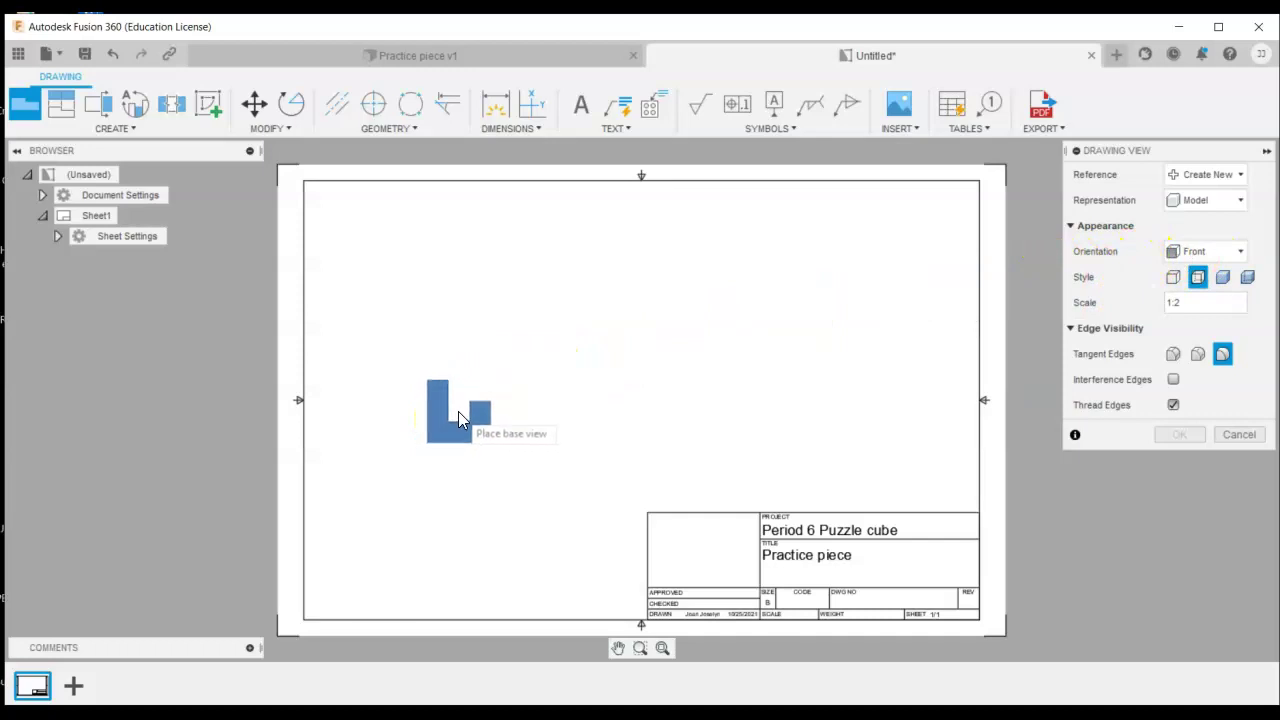
left_click(449, 427)
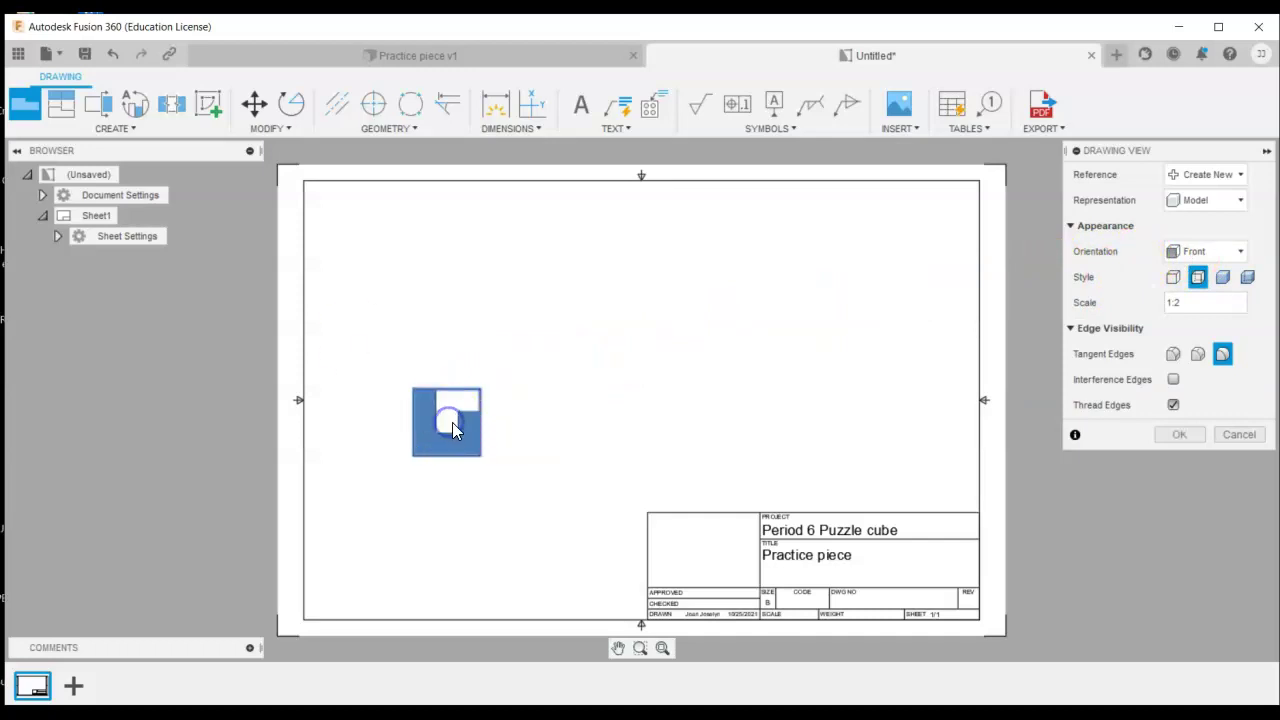
left_click(1209, 303)
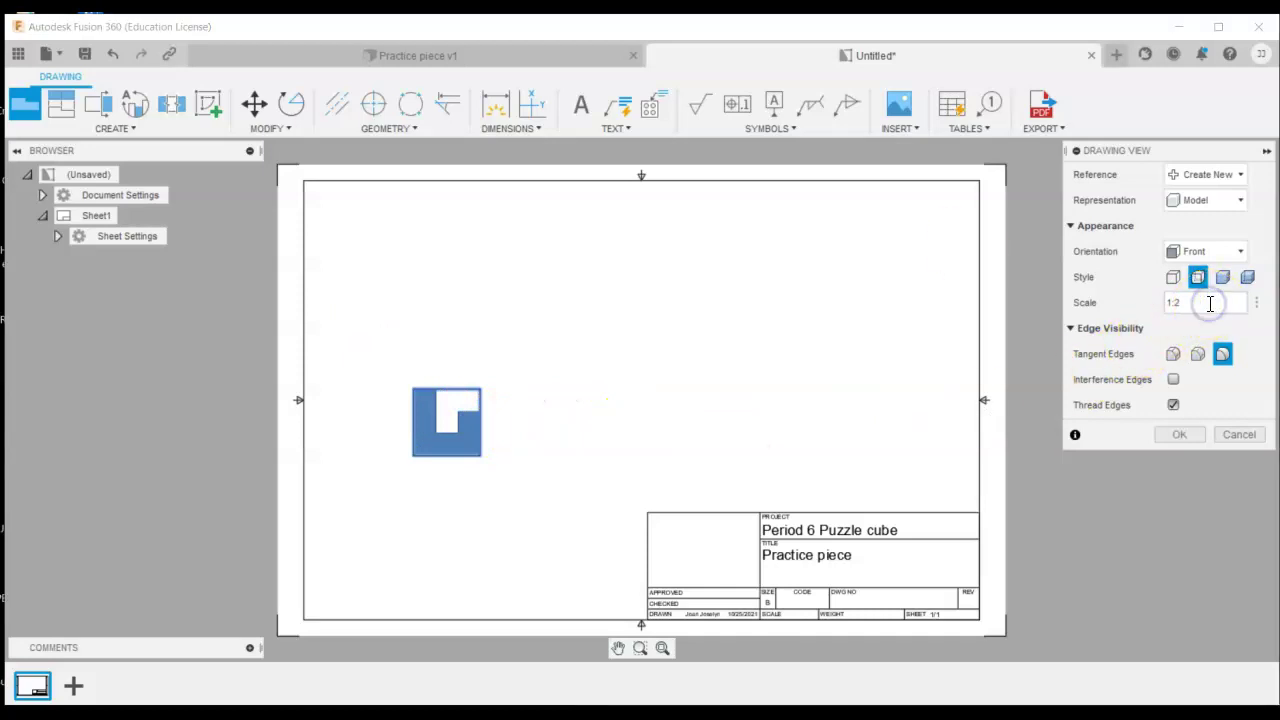
type("1:1")
key("Return")
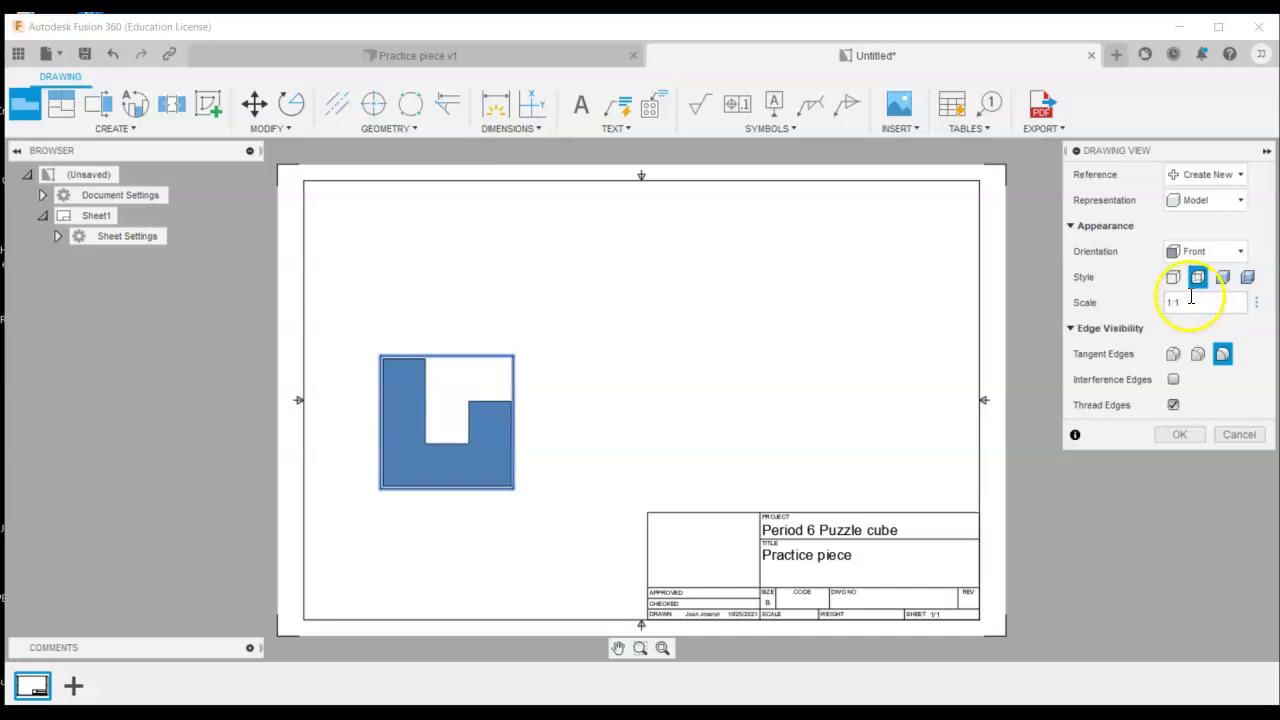
left_click(1177, 327)
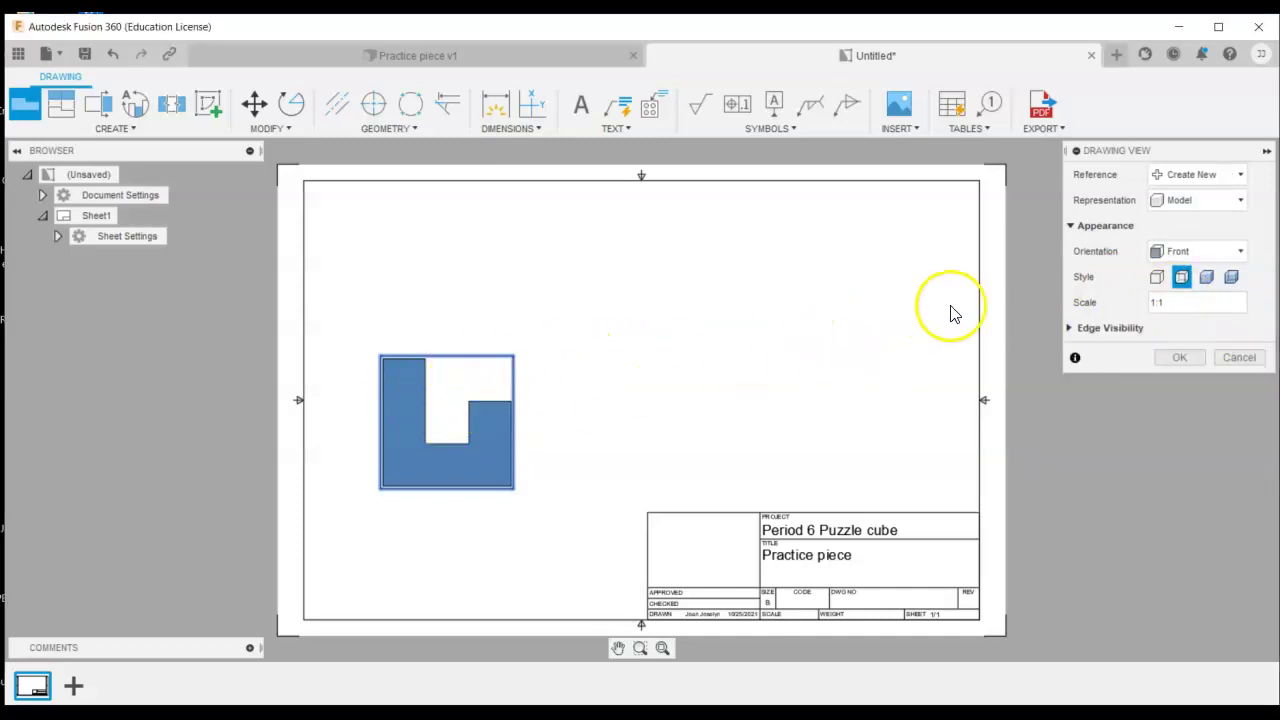
left_click(1187, 362)
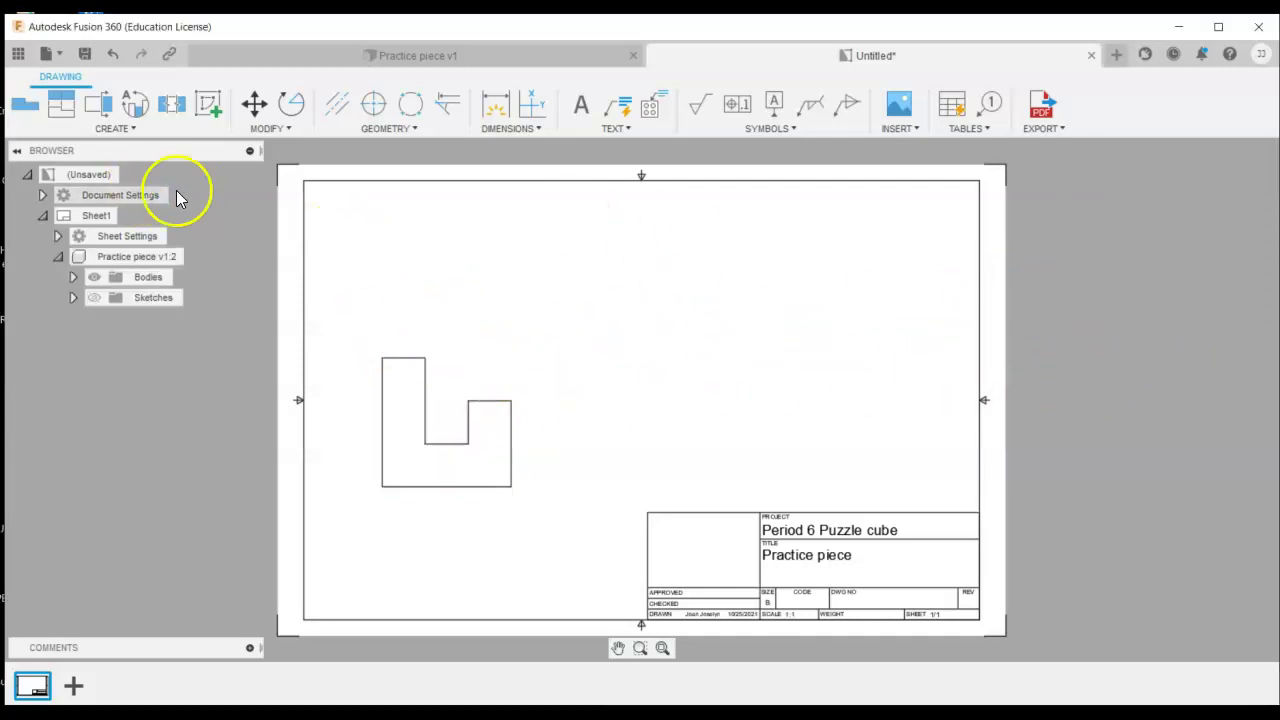
Project top, right-side and upper-right isometric views from the front view
left_click(61, 106)
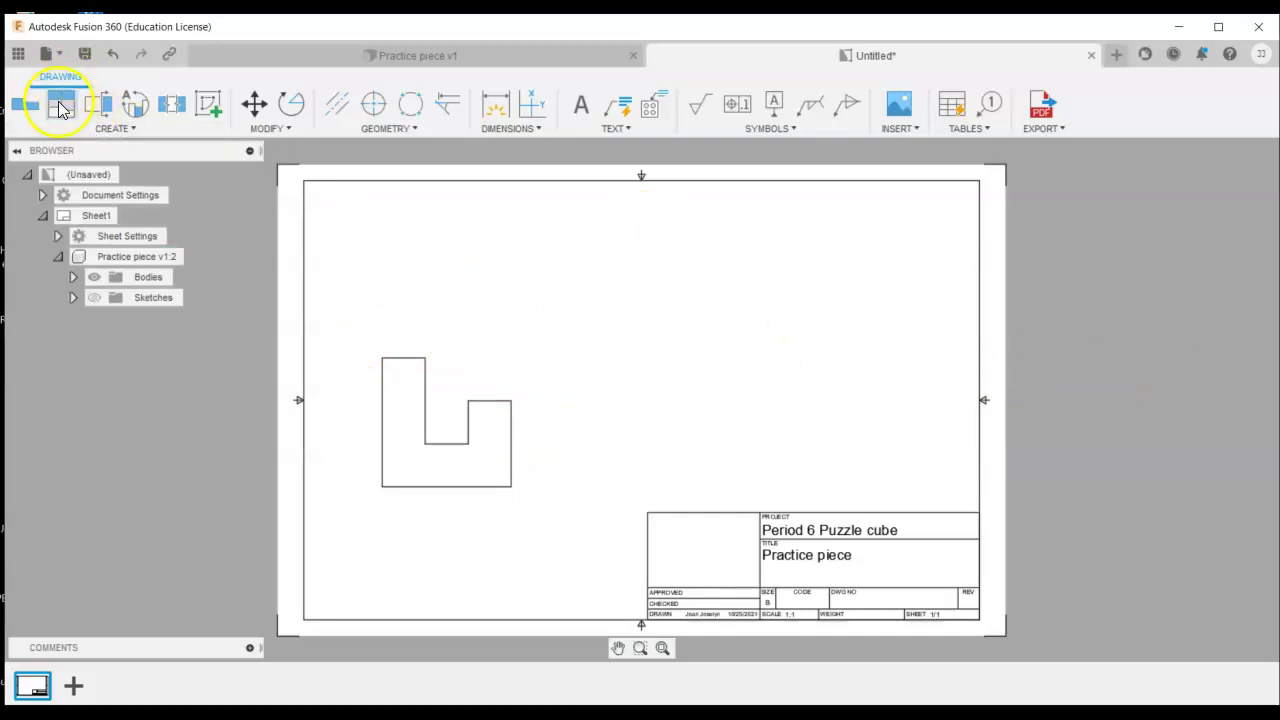
left_click(452, 458)
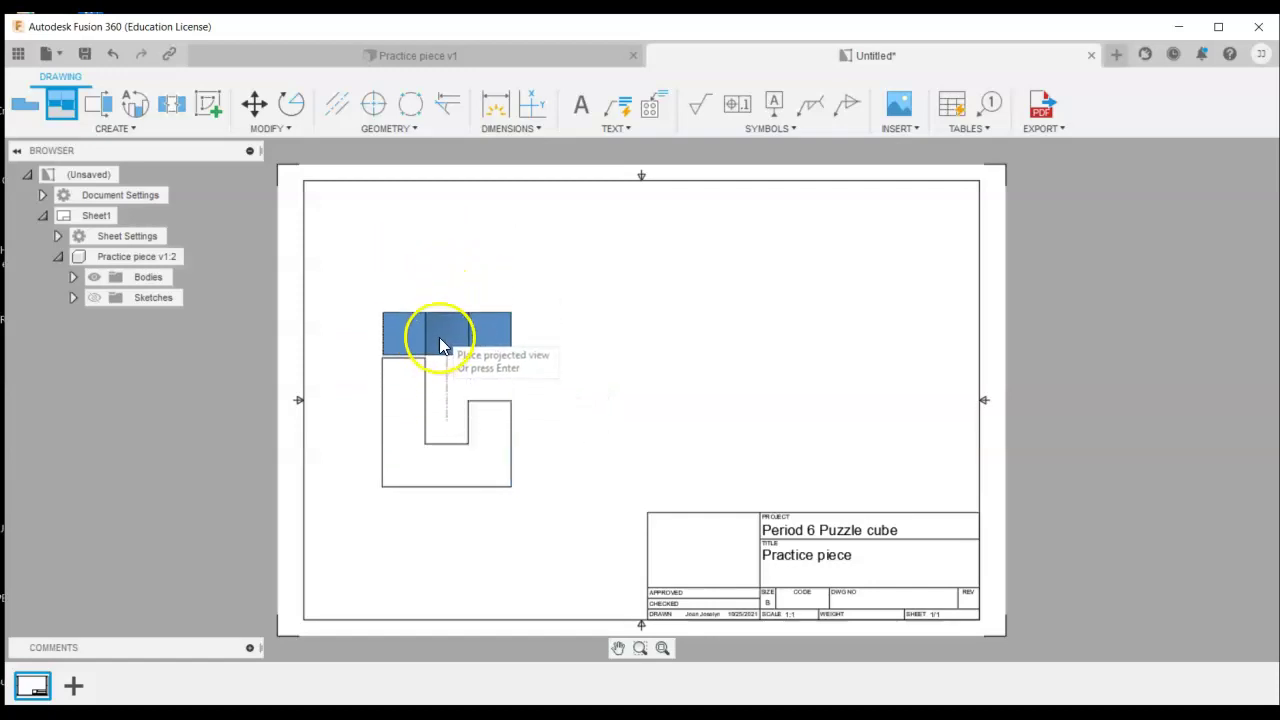
left_click(441, 251)
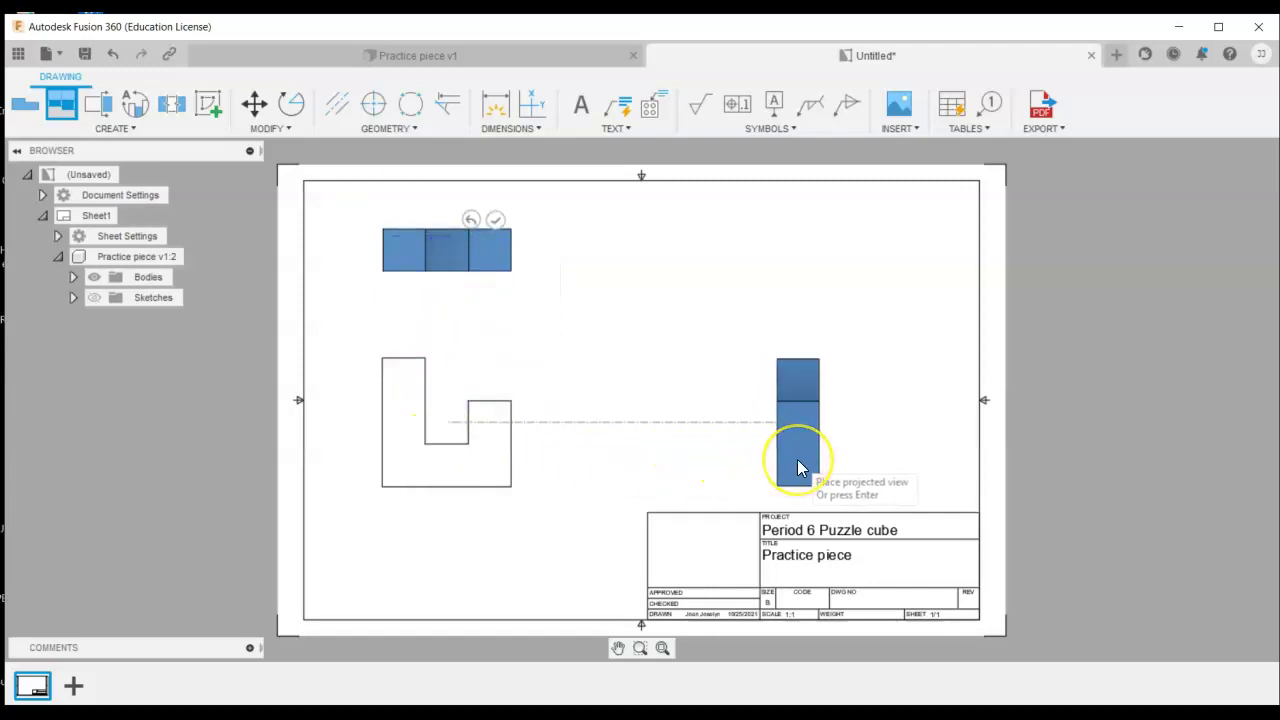
left_click(797, 459)
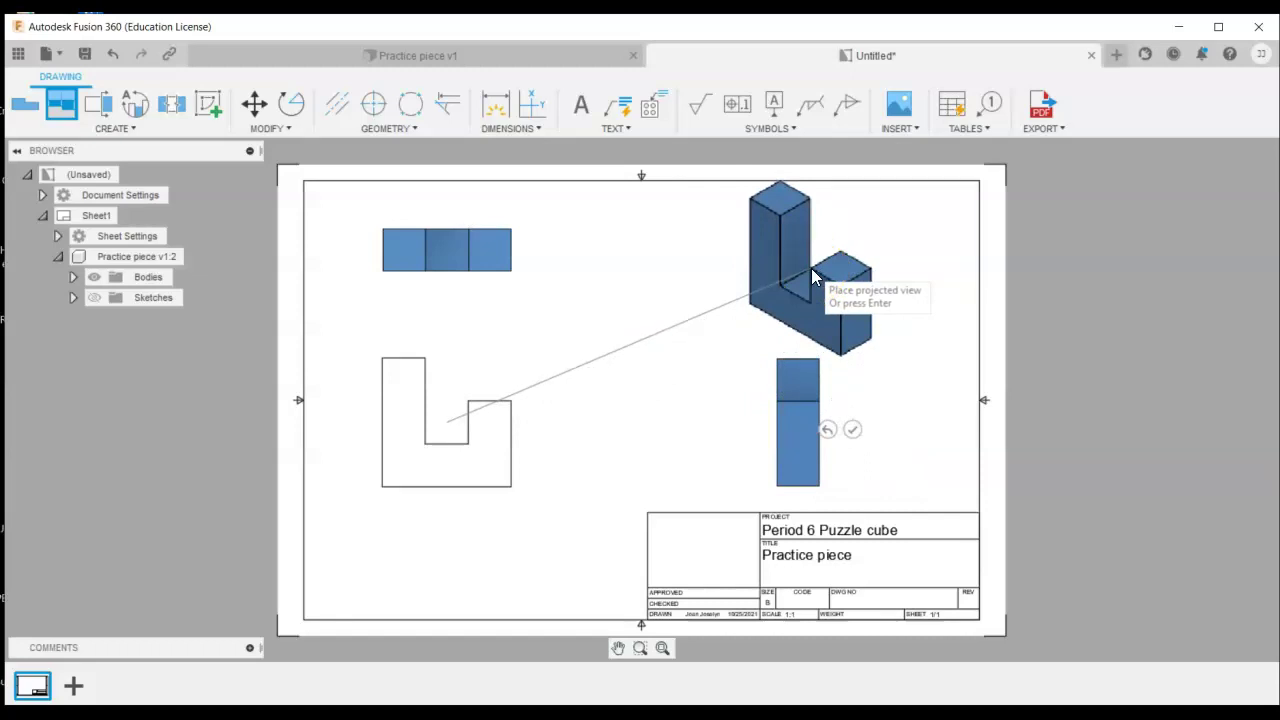
left_click(811, 268)
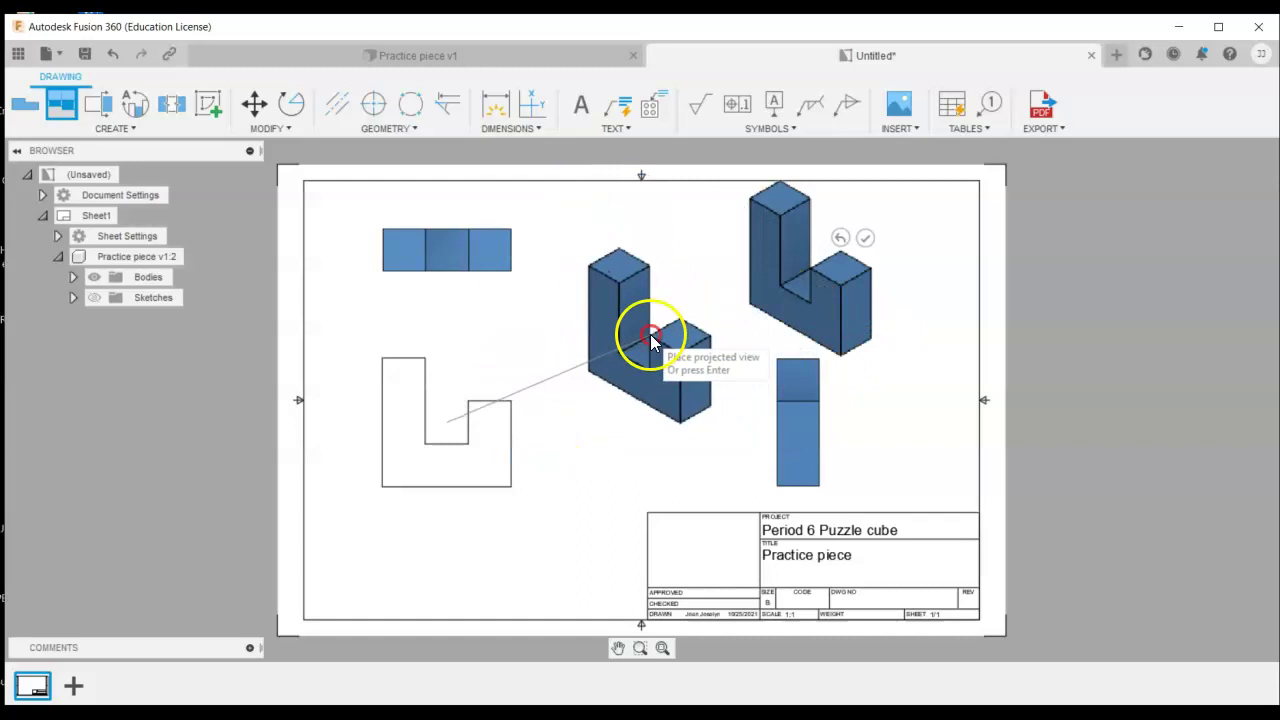
right_click(651, 335)
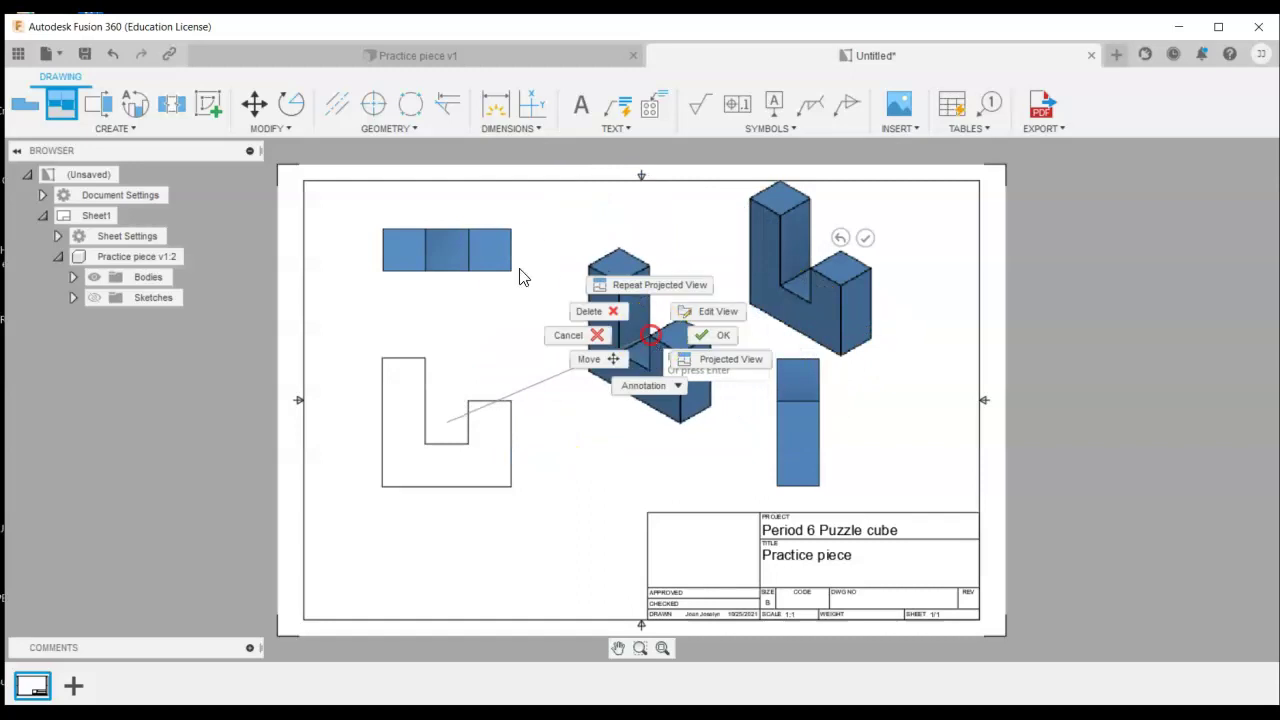
left_click(700, 335)
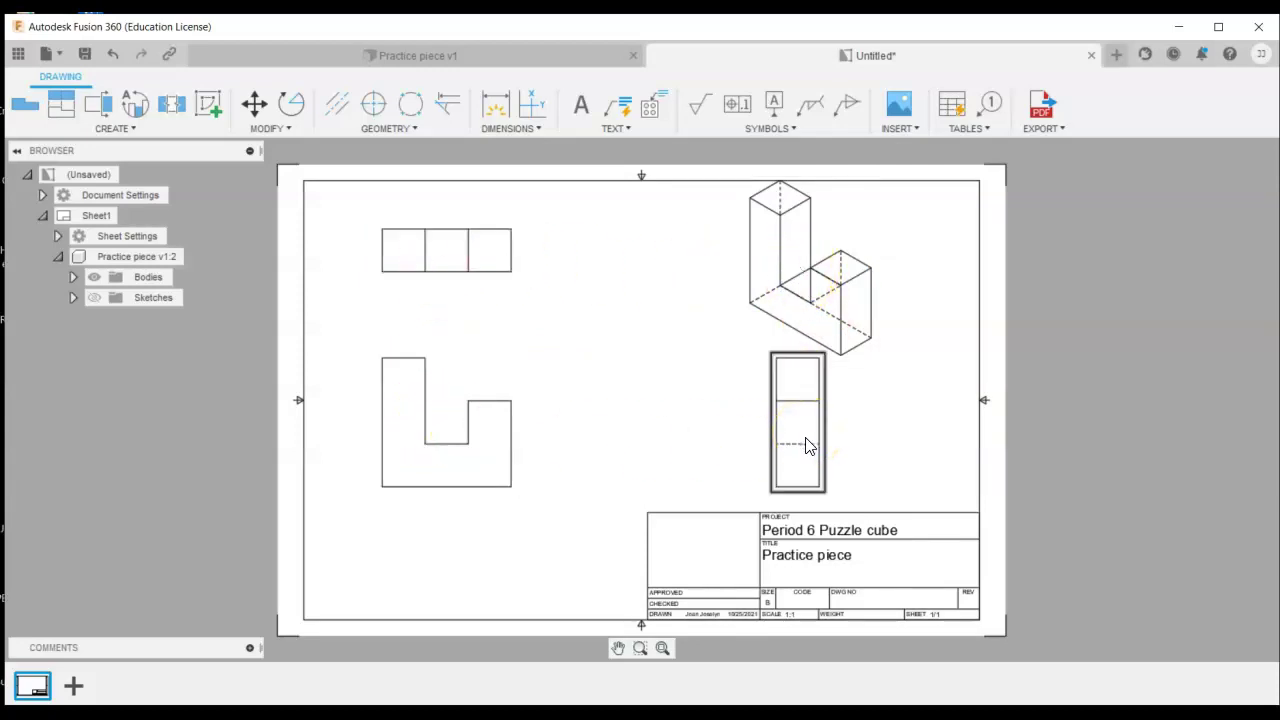
Drag the front, isometric and top views slightly to new positions on the sheet
mouse_move(486, 464)
left_mouse_down()
mouse_move(486, 490)
mouse_move(677, 466)
mouse_move(230, 475)
mouse_move(517, 476)
mouse_move(450, 471)
mouse_move(498, 468)
left_mouse_up()
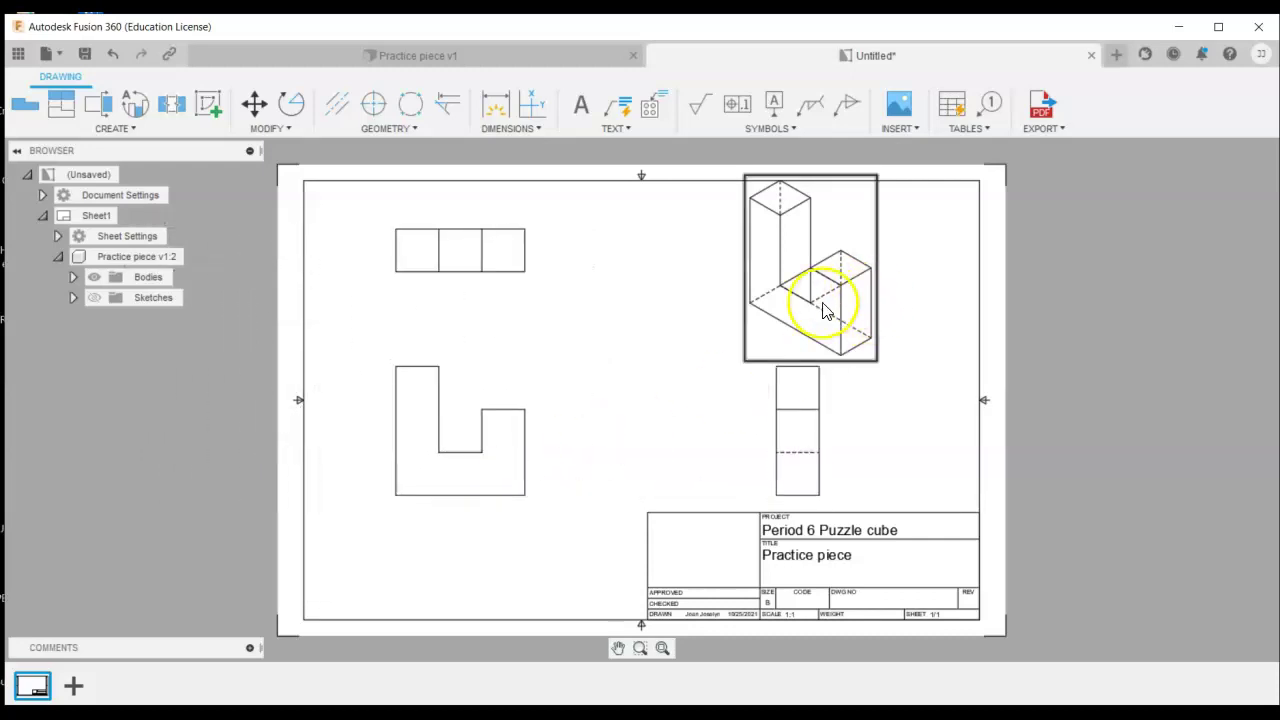
mouse_move(823, 310)
left_mouse_down()
mouse_move(917, 295)
mouse_move(809, 304)
mouse_move(822, 309)
left_mouse_up()
mouse_move(480, 455)
left_mouse_down()
mouse_move(689, 443)
mouse_move(469, 449)
mouse_move(469, 466)
left_mouse_up()
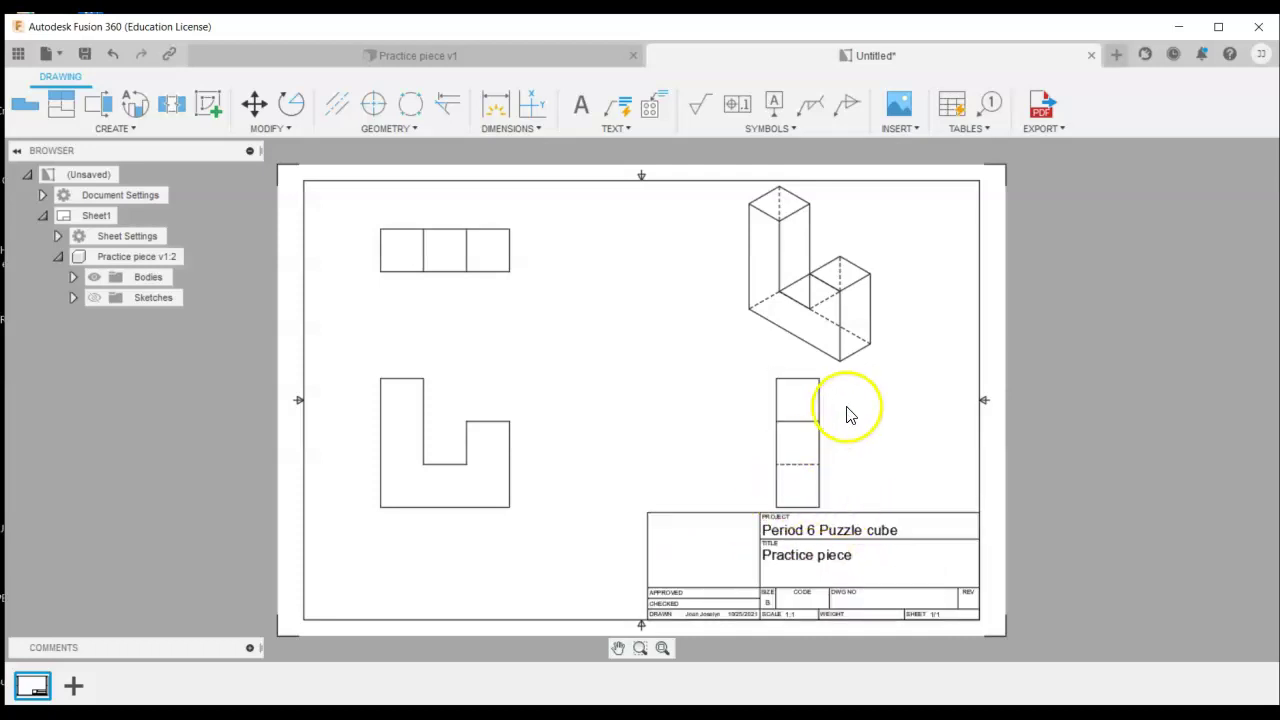
Switch the isometric view's display style to Shaded
left_click(815, 261)
double_click(815, 261)
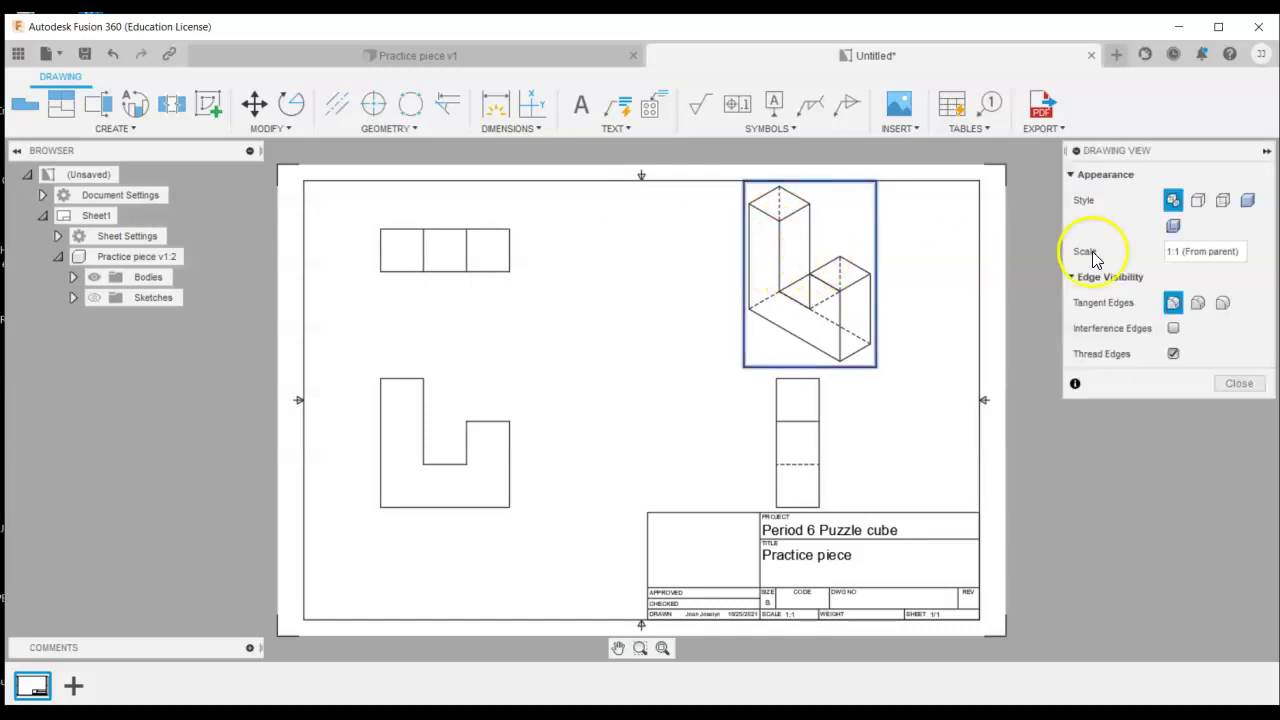
left_click(1248, 201)
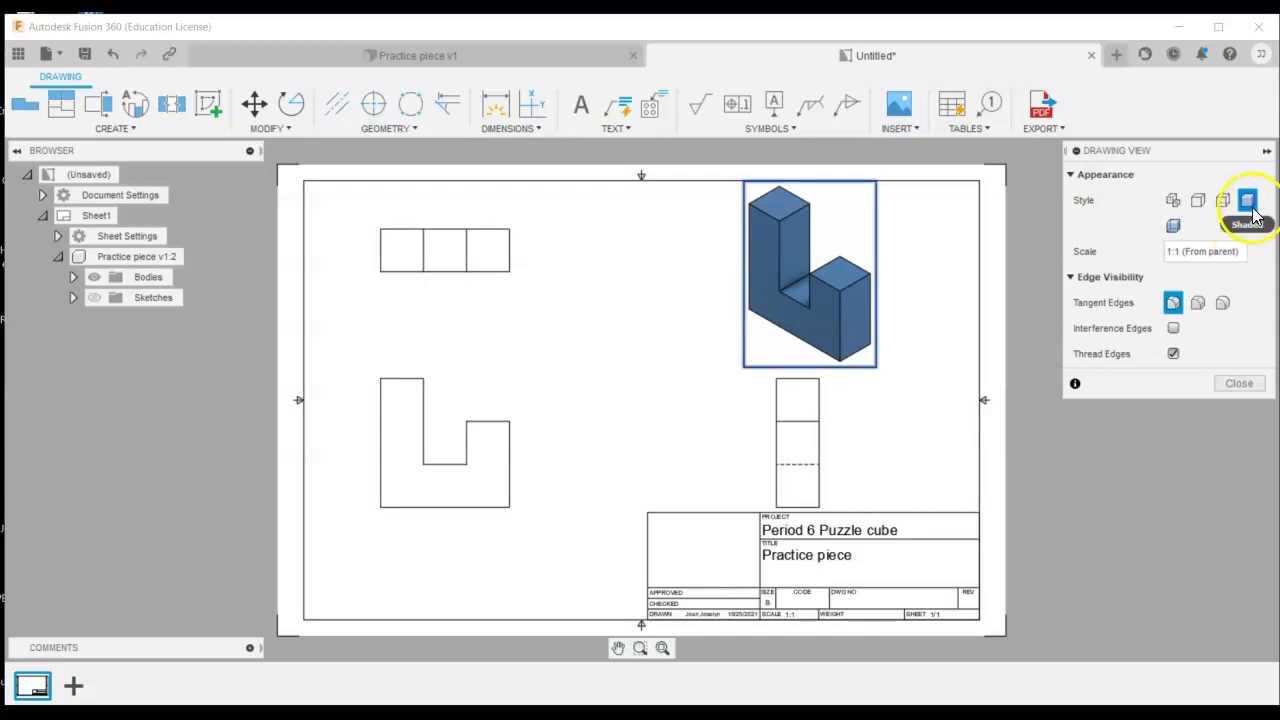
left_click(1238, 384)
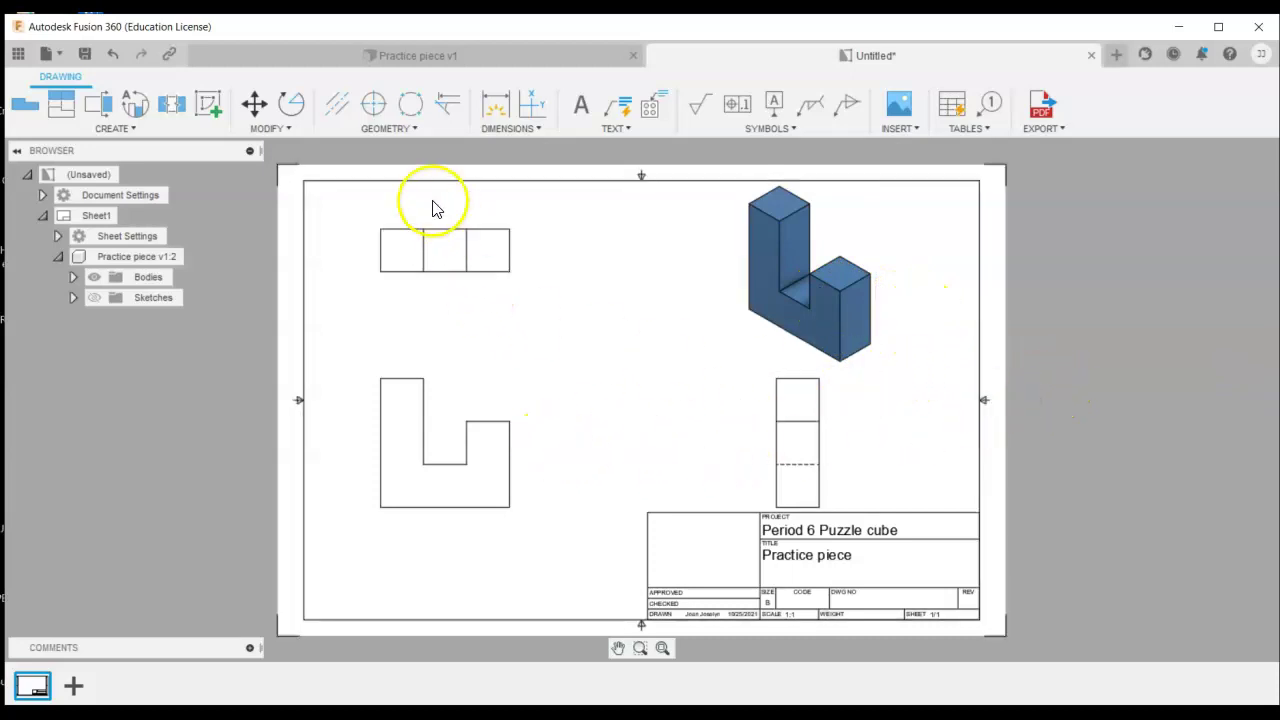
Dimension the front view's overall height of 3, discarding an accidental diagonal dimension
left_click(498, 118)
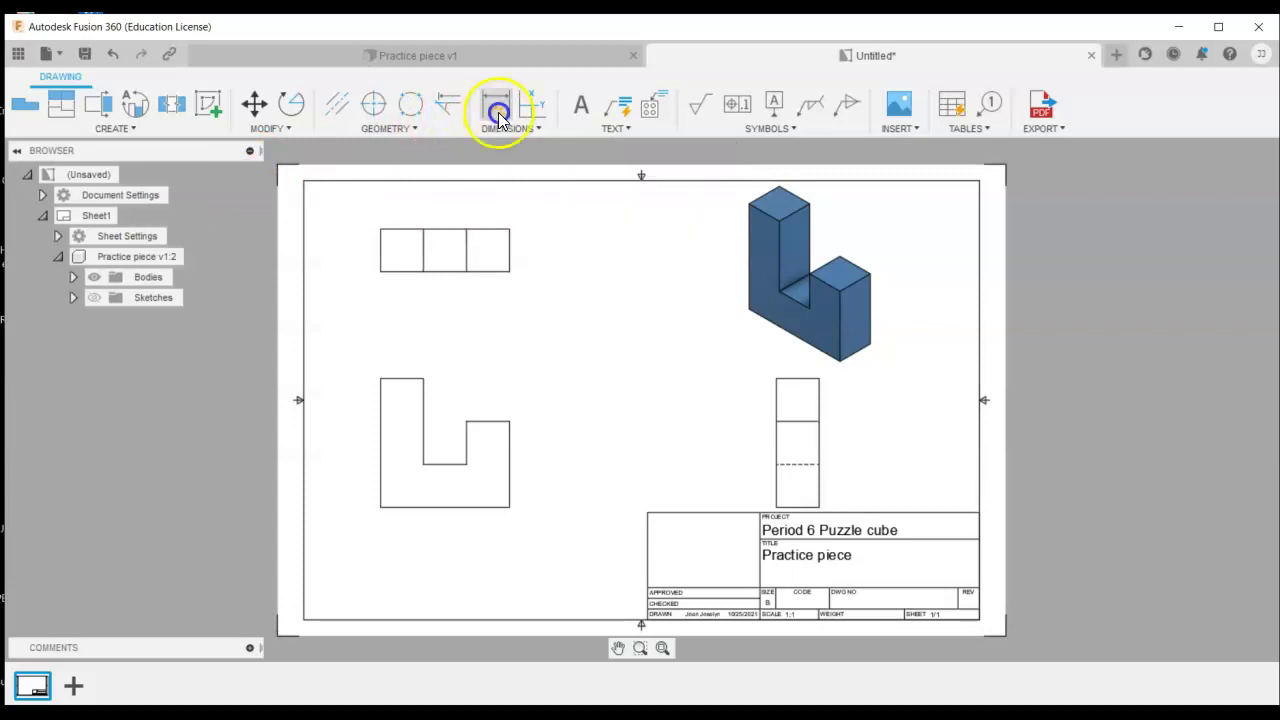
left_click(424, 380)
left_click(508, 506)
key("Escape")
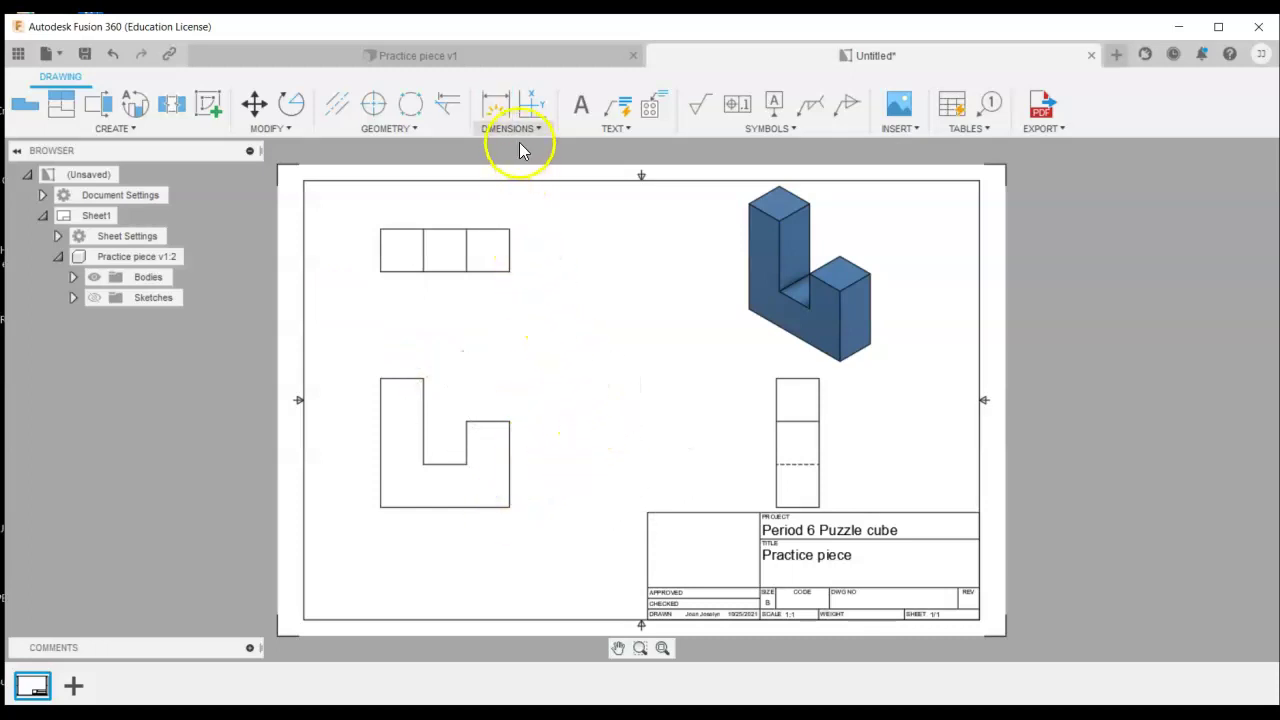
left_click(495, 108)
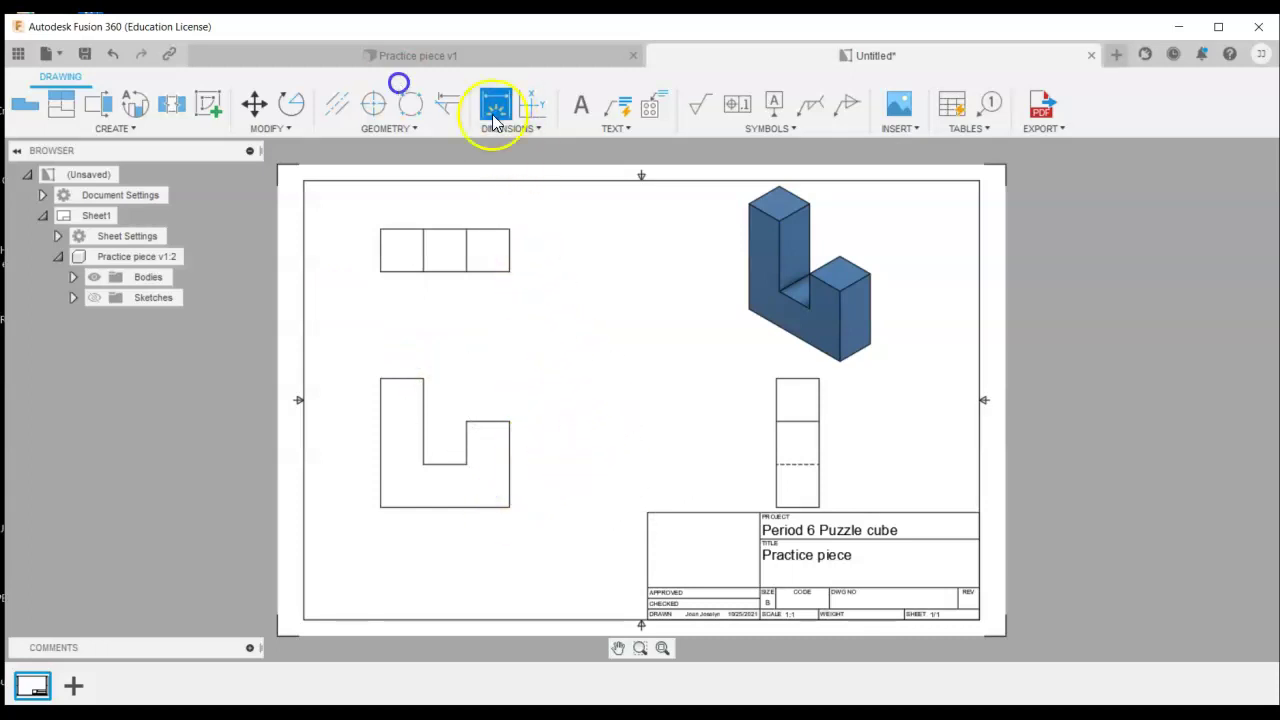
left_click(404, 378)
left_click(466, 509)
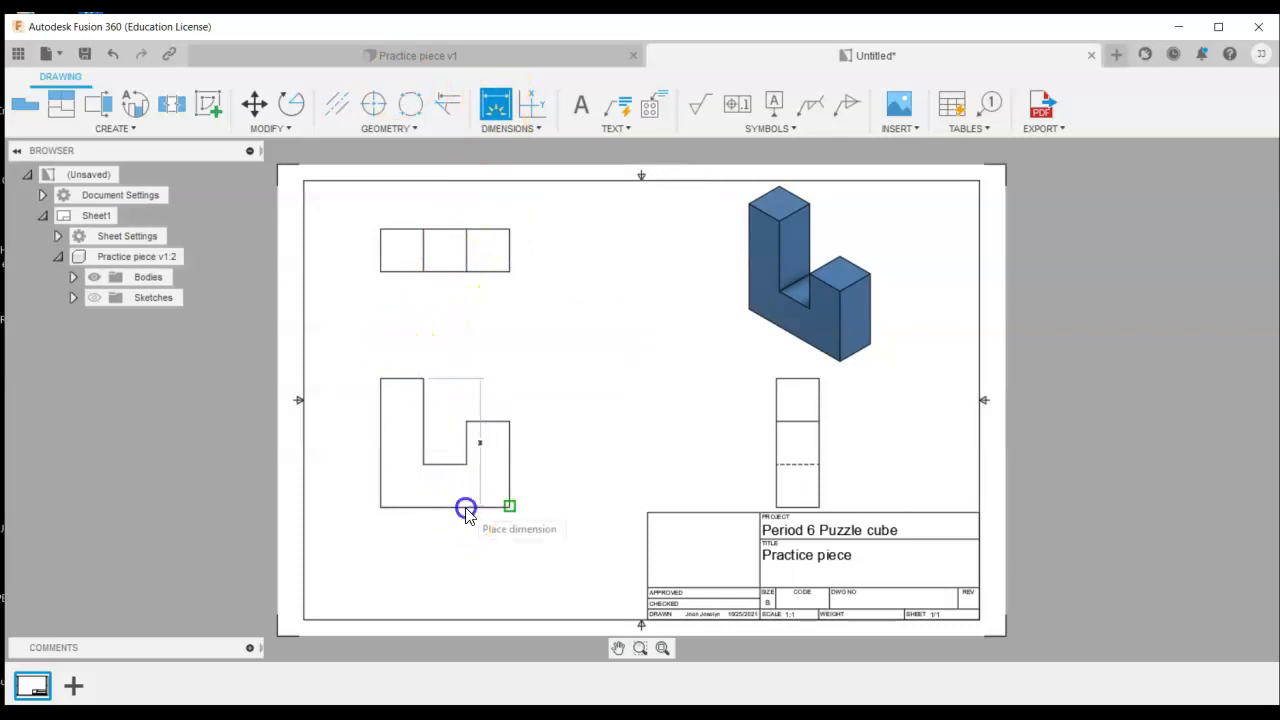
left_click(565, 460)
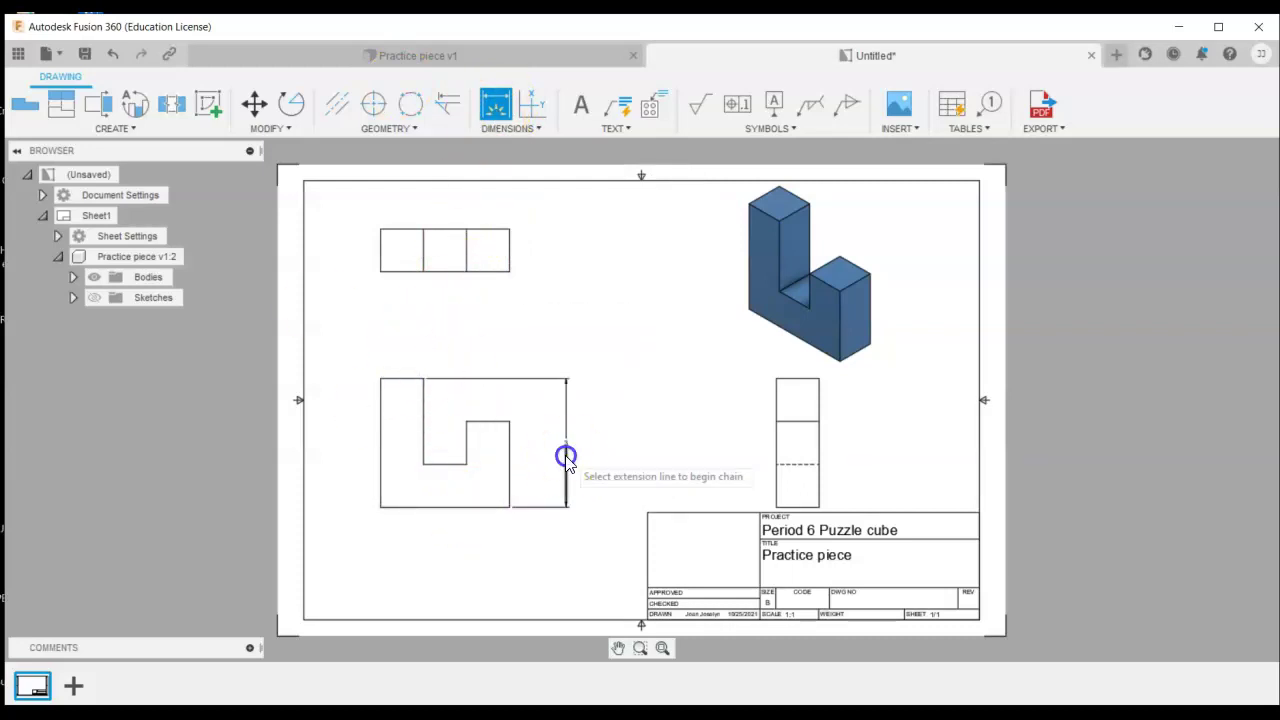
Add the 2 inner step height, 3 bottom width and side view's 1 width dimensions
left_click(508, 463)
left_click(537, 463)
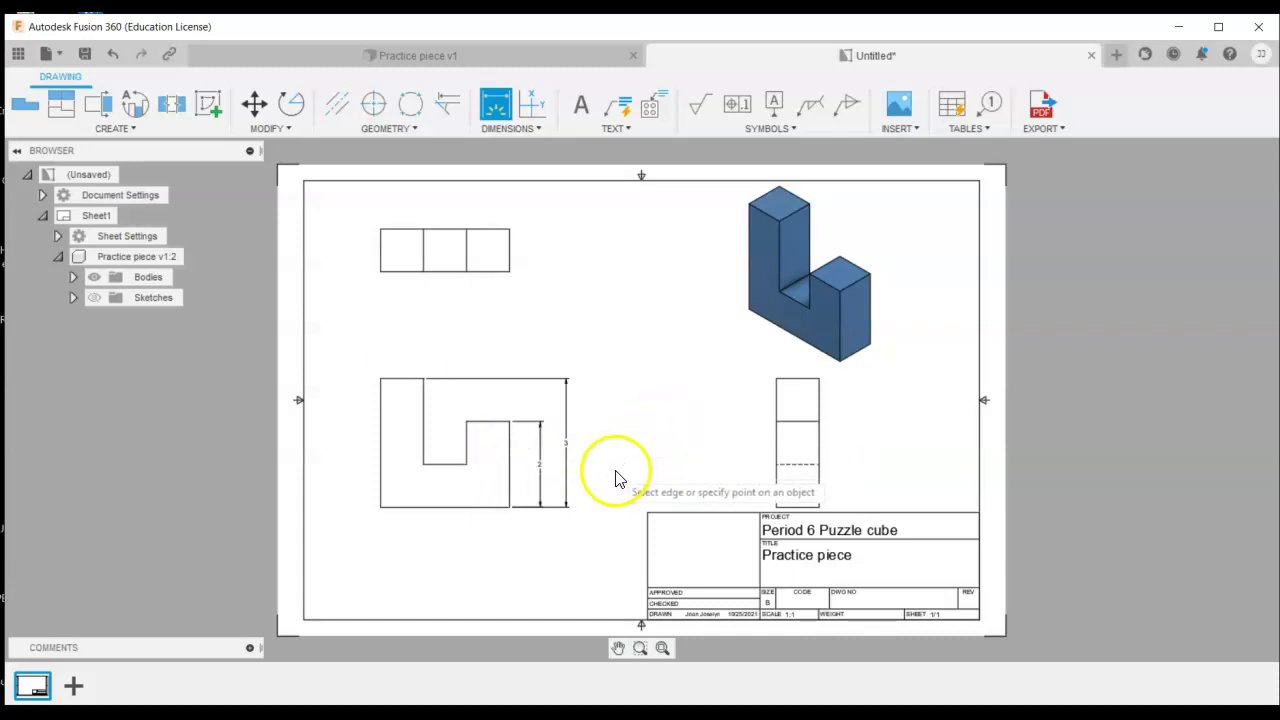
left_click(460, 507)
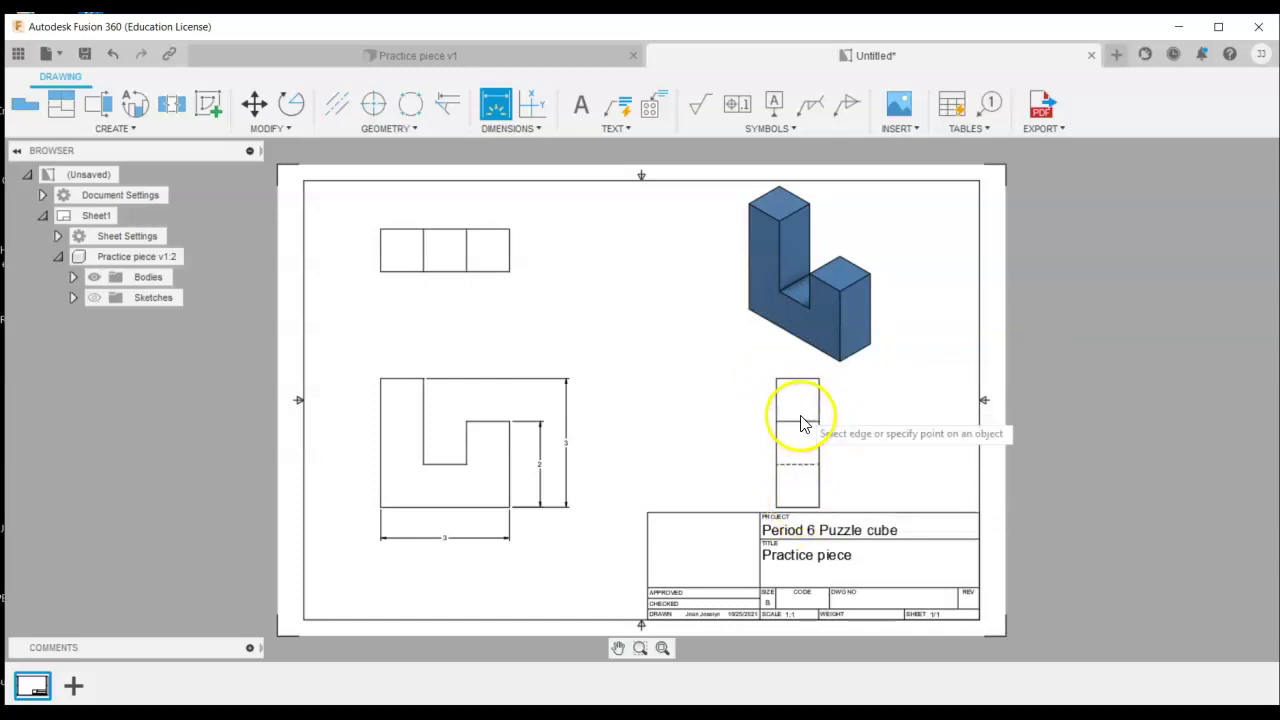
left_click(793, 381)
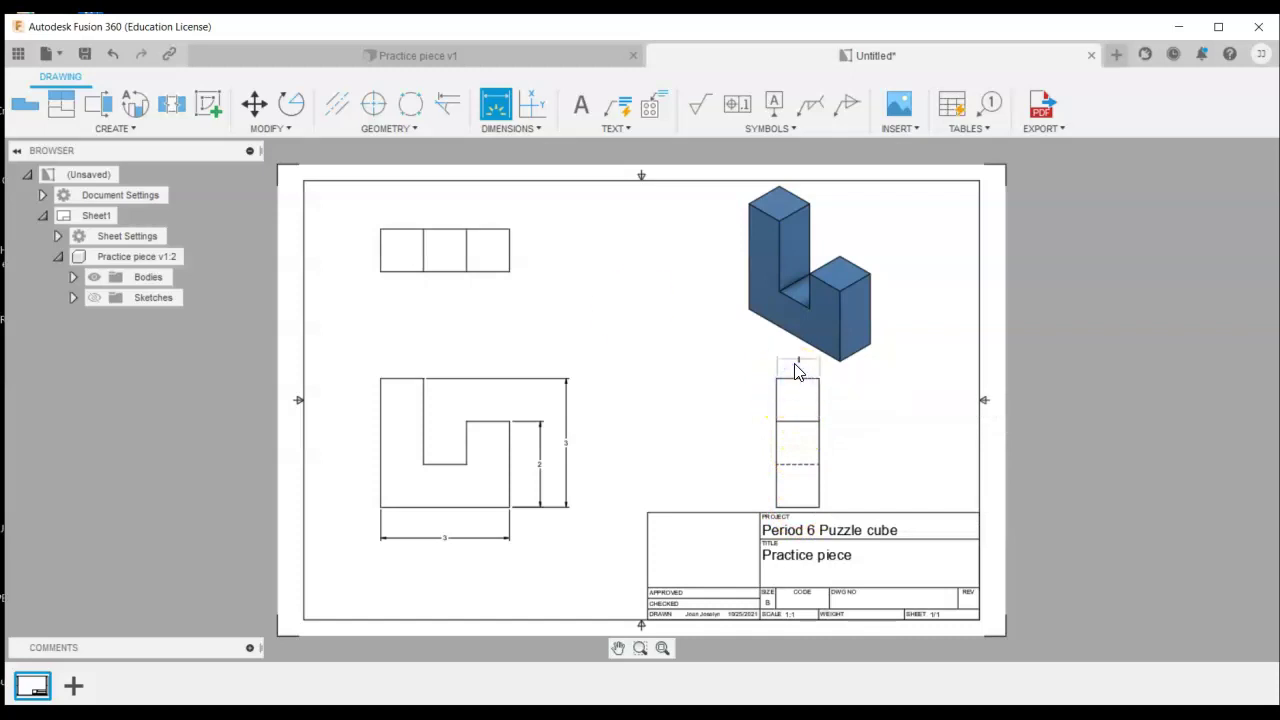
left_click(795, 366)
Save the drawing as 'Practice piece Drawing' and list the Period 6 Puzzle cube files
left_click(87, 51)
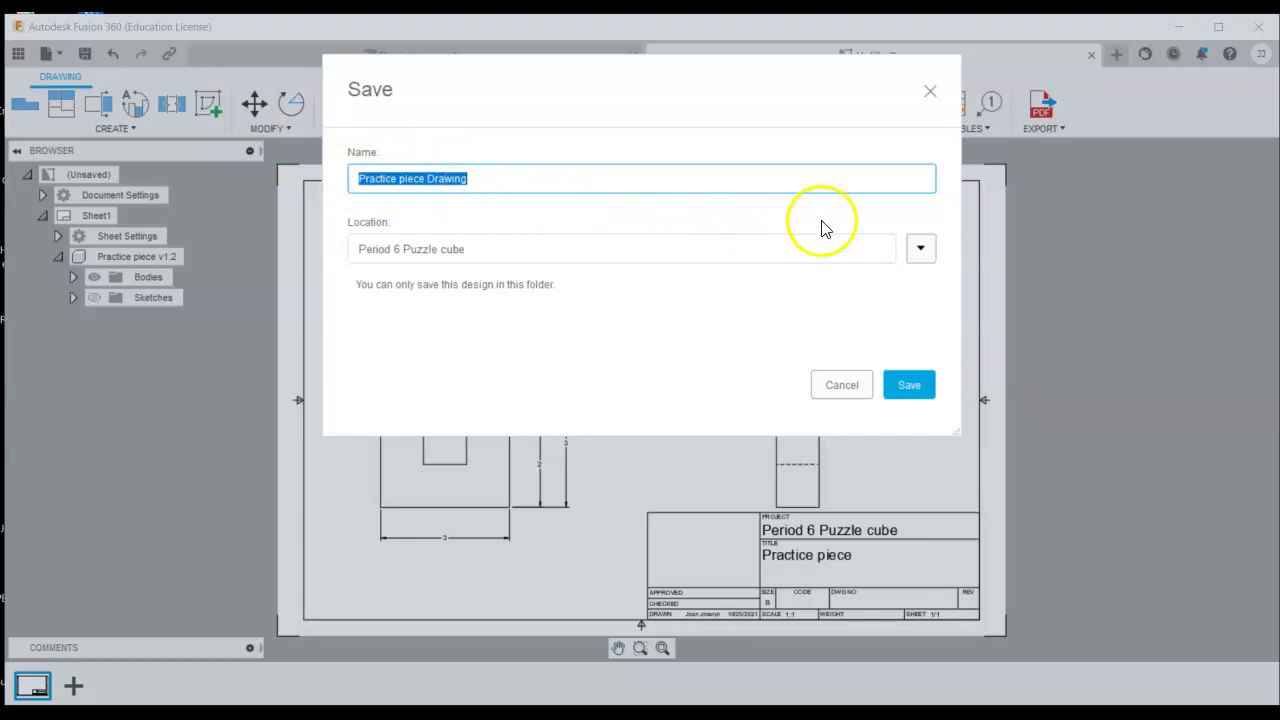
left_click(910, 386)
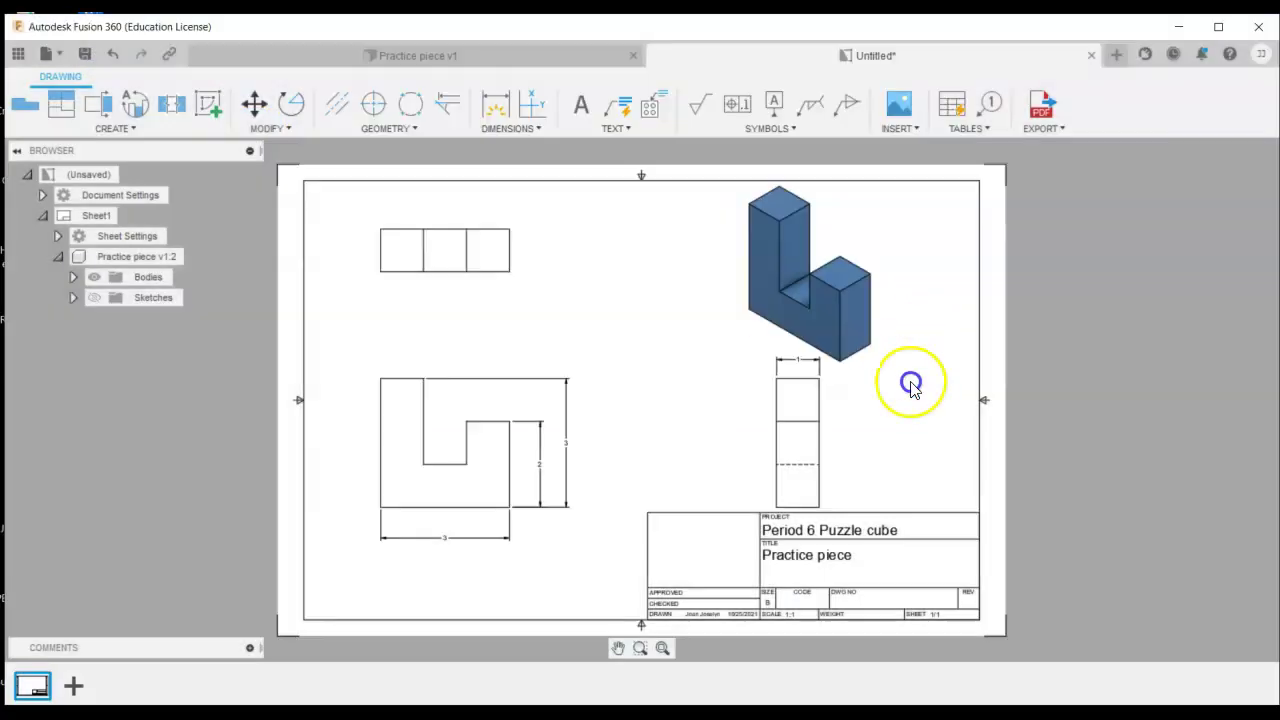
left_click(18, 54)
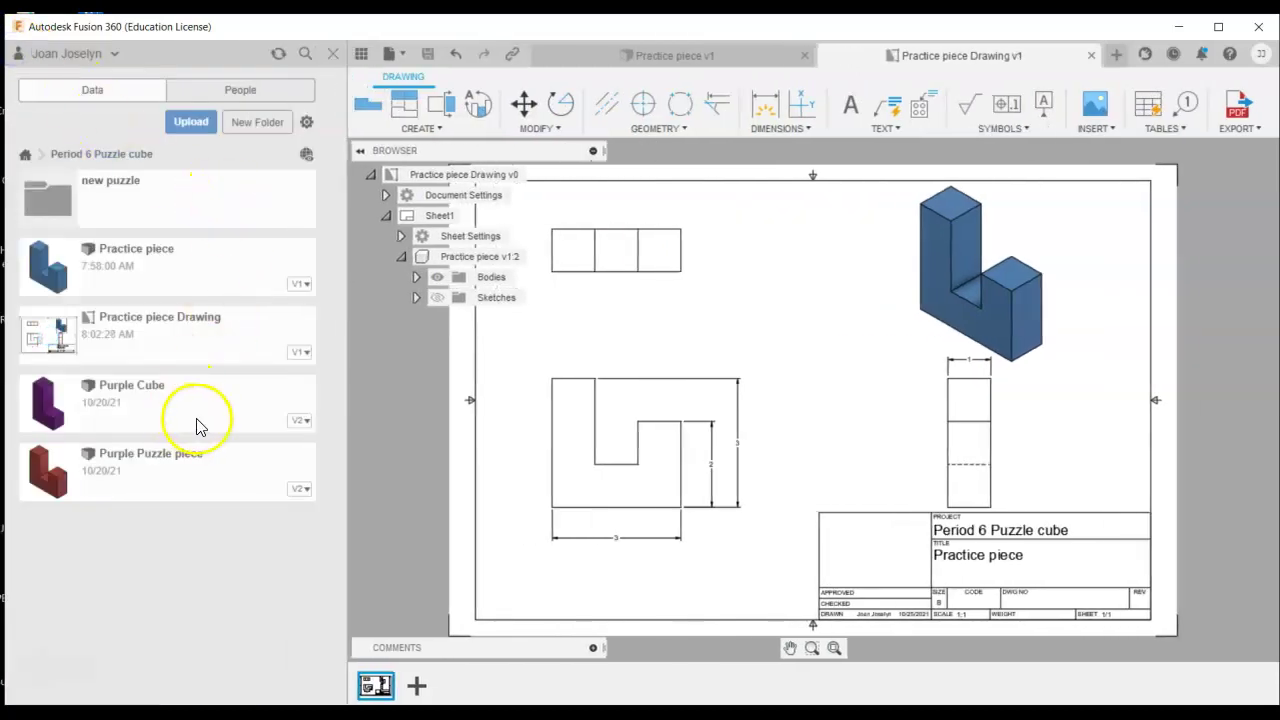